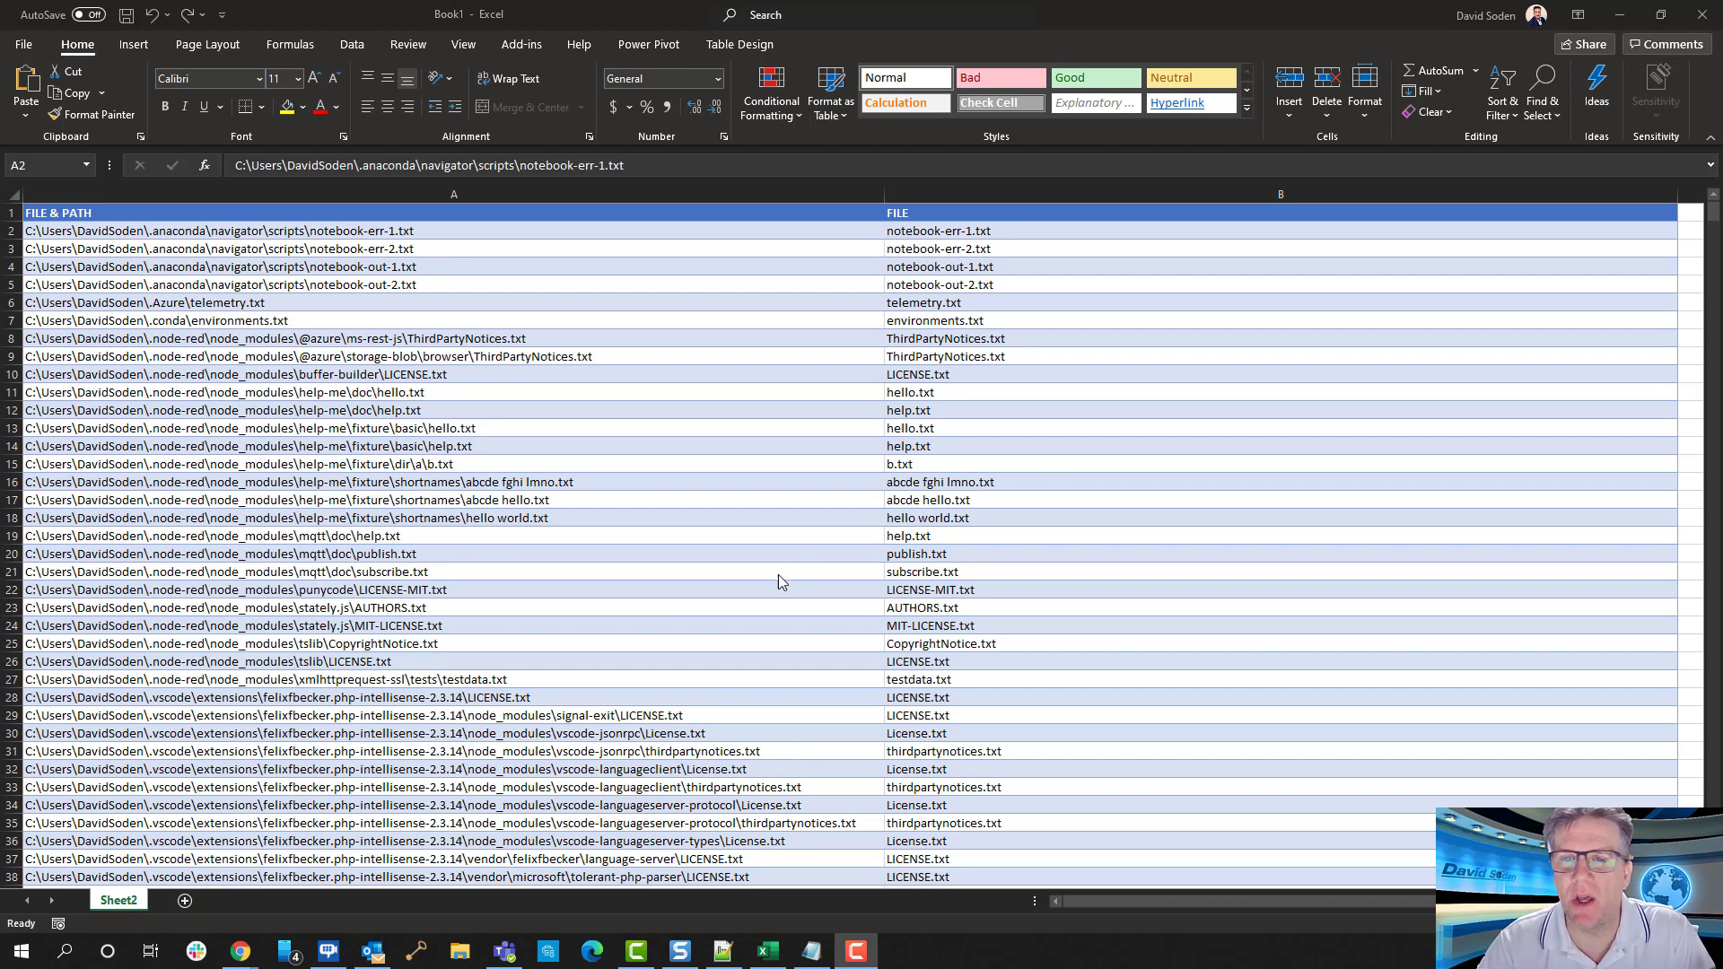
Examine the paths in the FILE & PATH column and the formula-extracted names in the FILE column across the table
{"action": "left_click", "coordinate": [429, 391]}
{"action": "left_click_drag", "start_coordinate": [484, 256], "coordinate": [470, 686]}
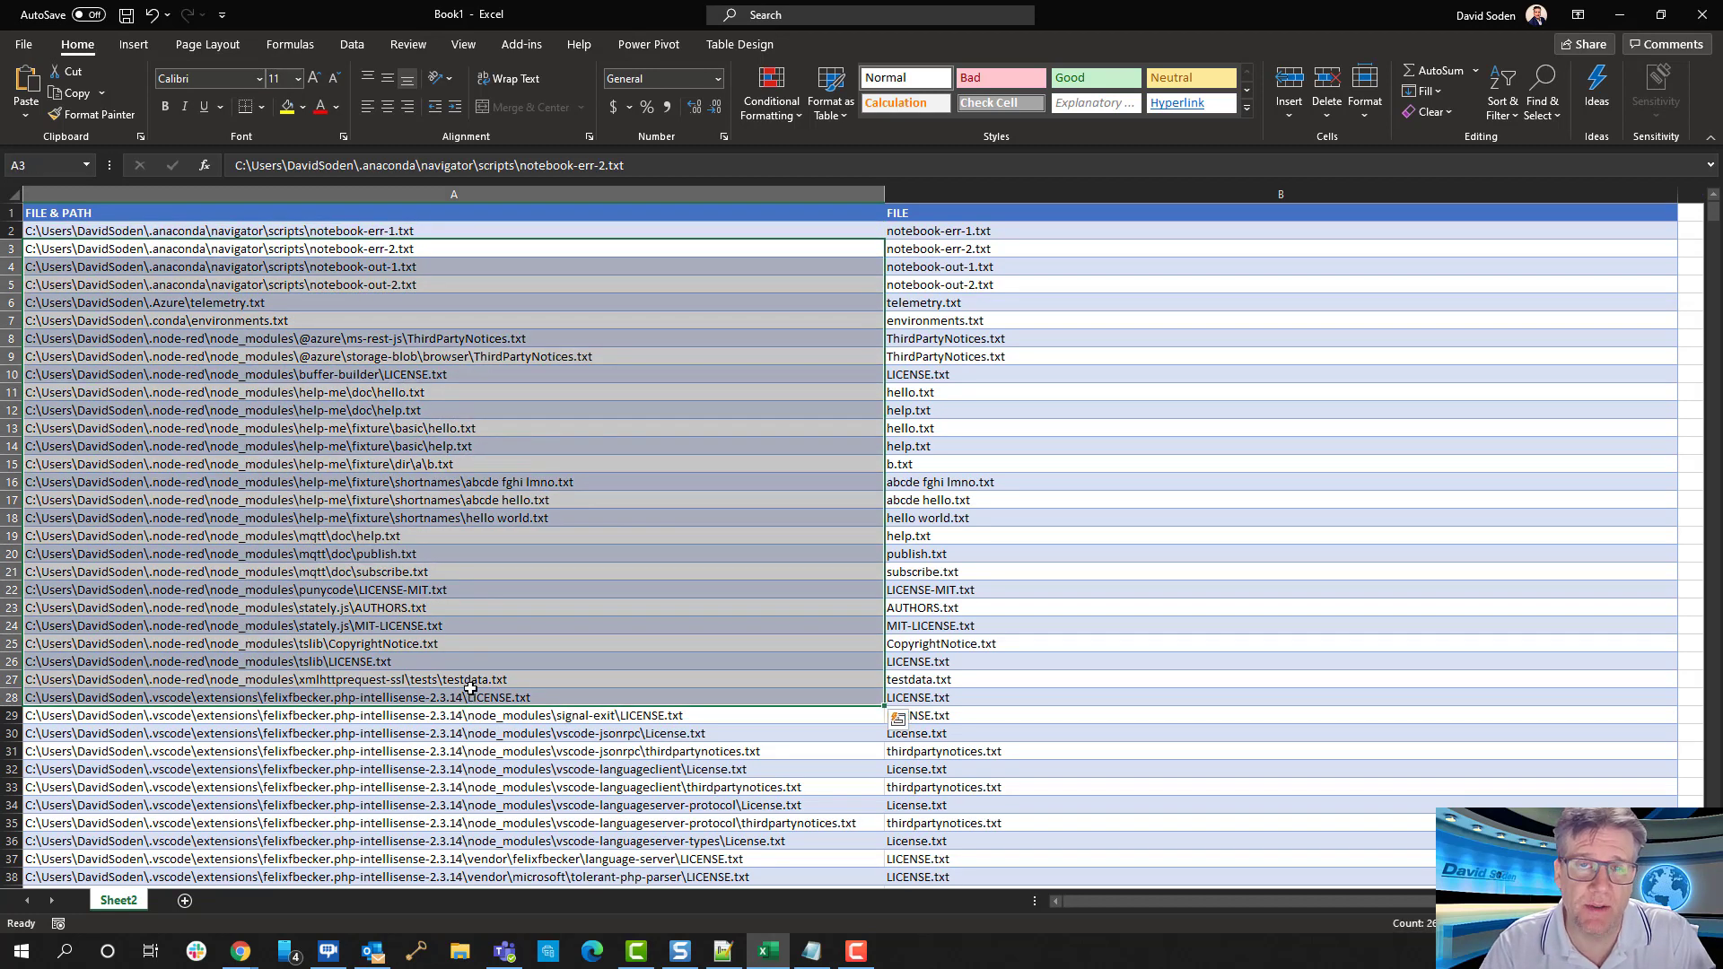
{"action": "left_click", "coordinate": [477, 608]}
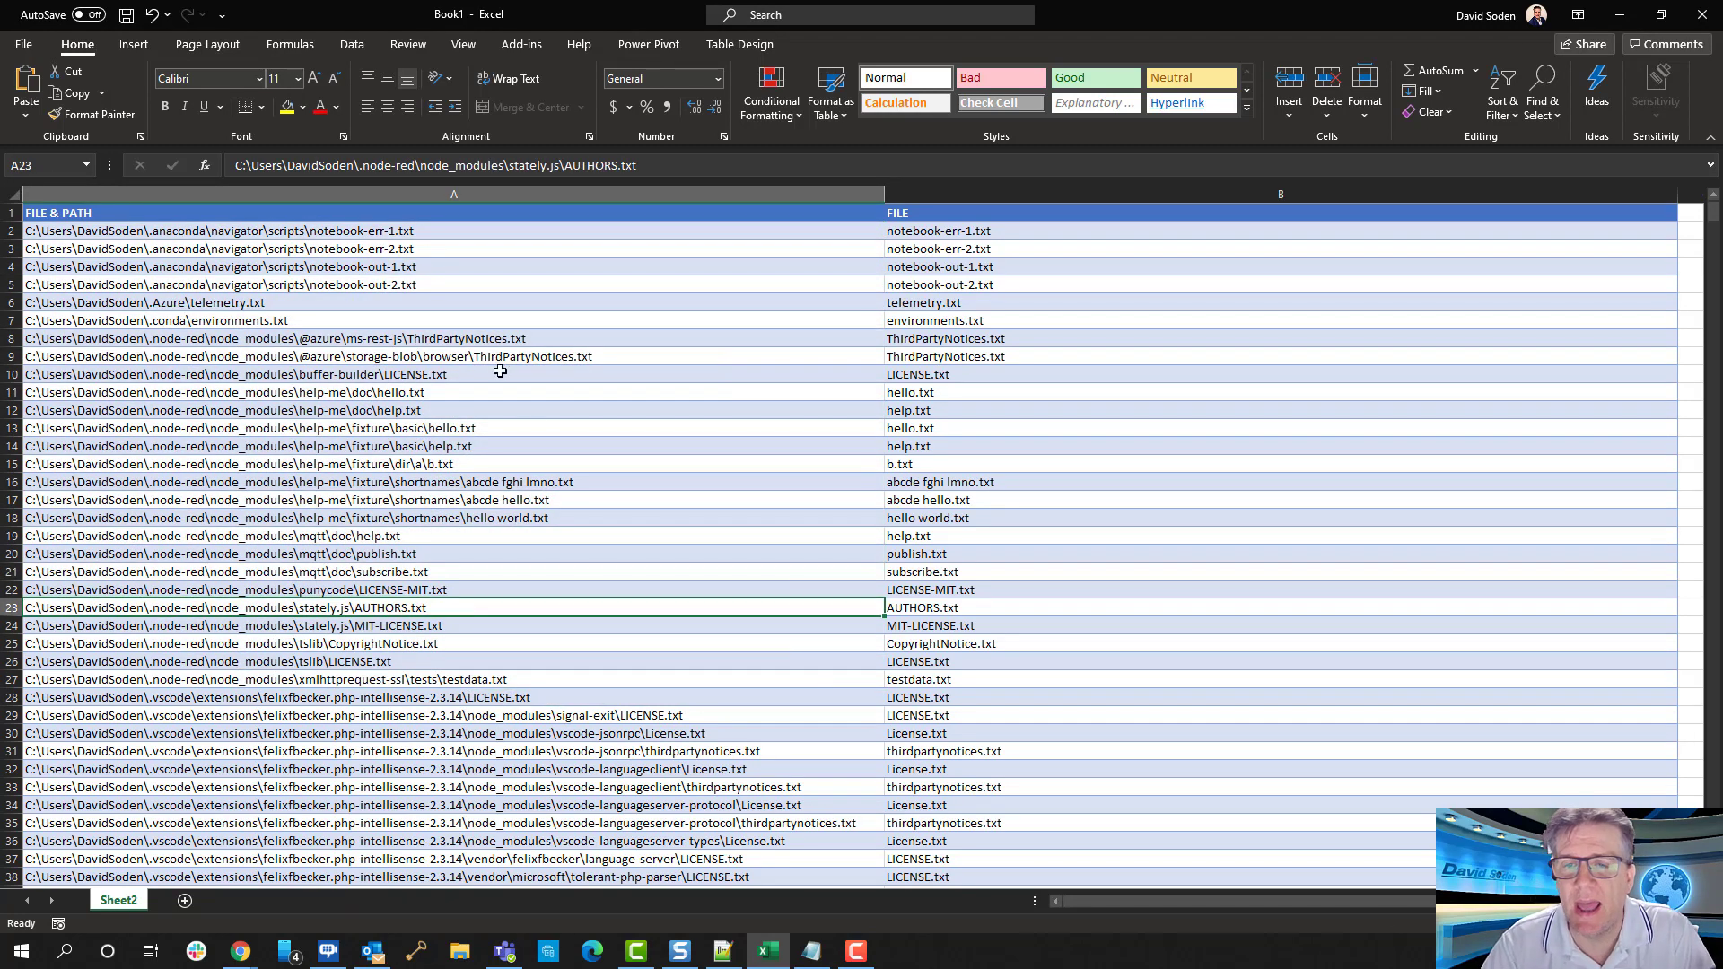
{"action": "left_click", "coordinate": [471, 397]}
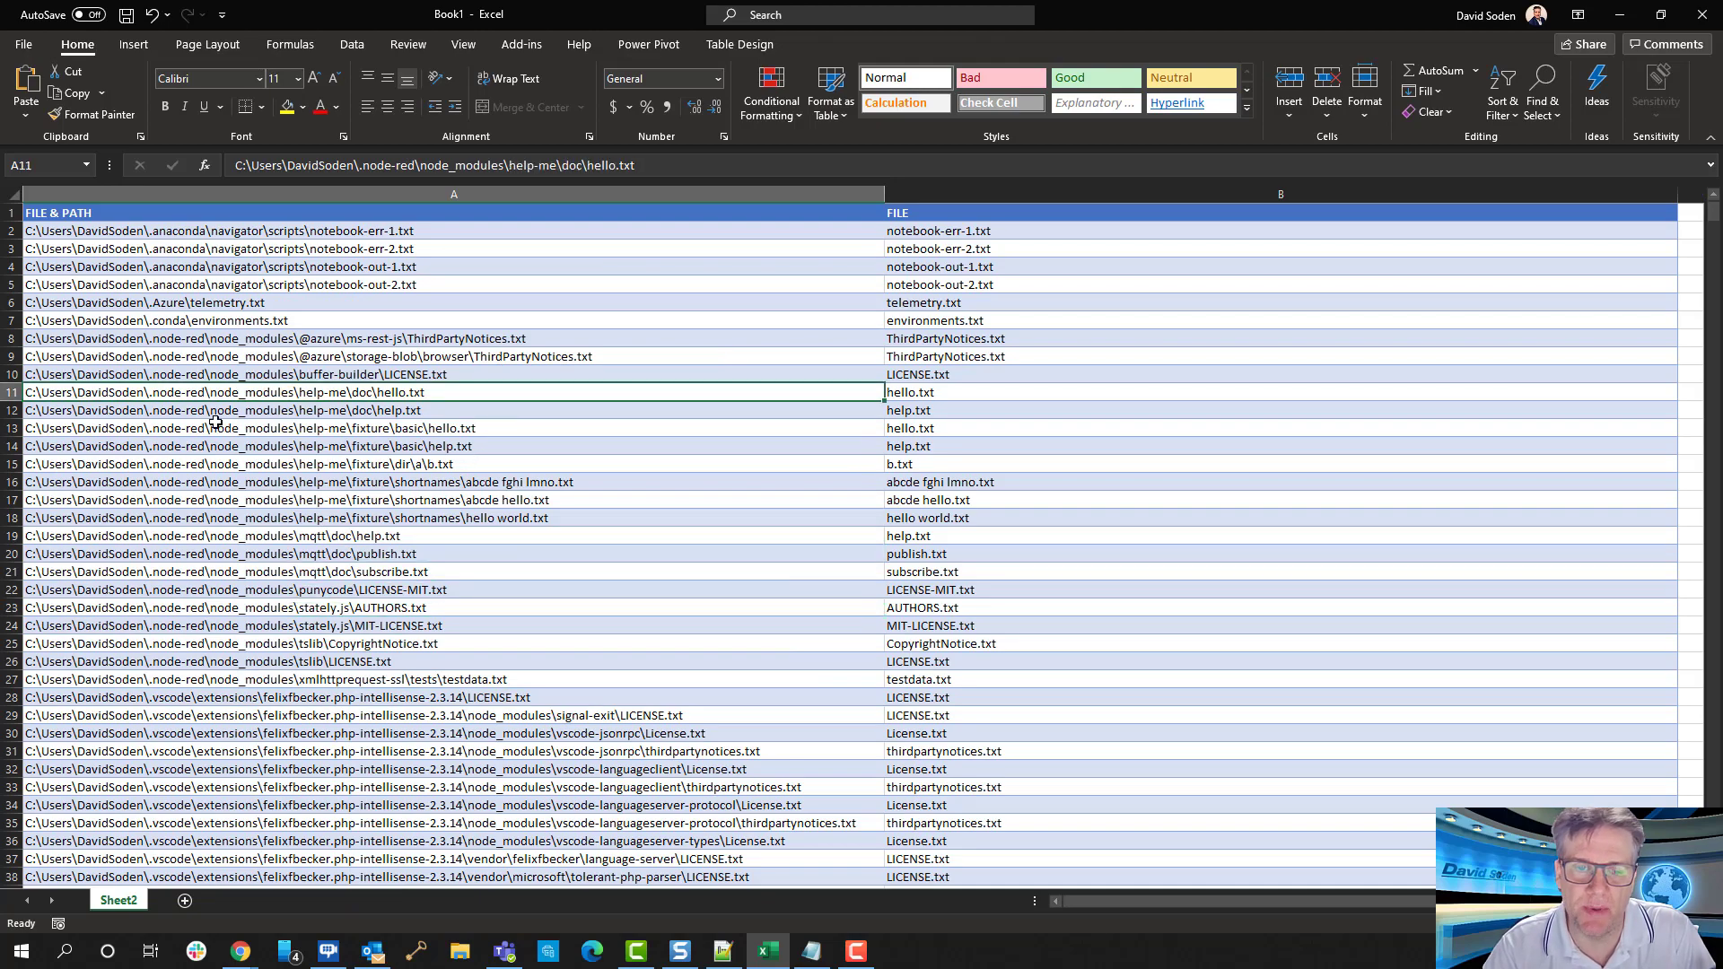
{"action": "scroll", "coordinate": [305, 417], "scroll_direction": "down", "scroll_amount": 20}
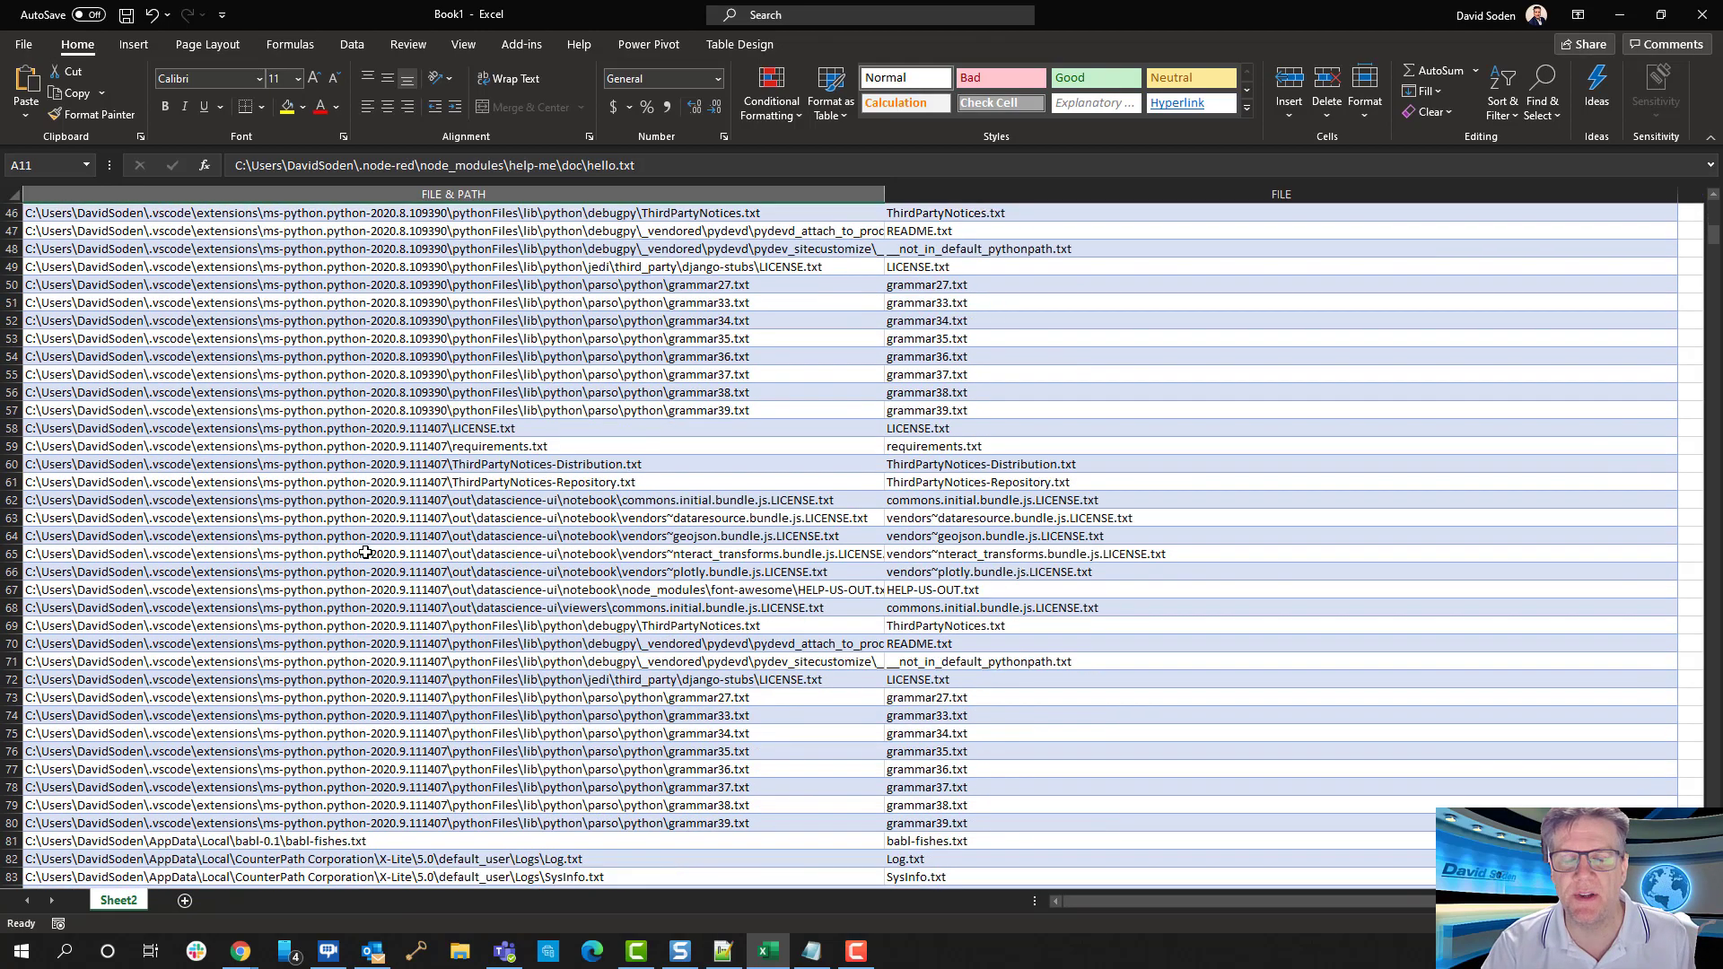
{"action": "scroll", "coordinate": [363, 551], "scroll_direction": "down", "scroll_amount": 17}
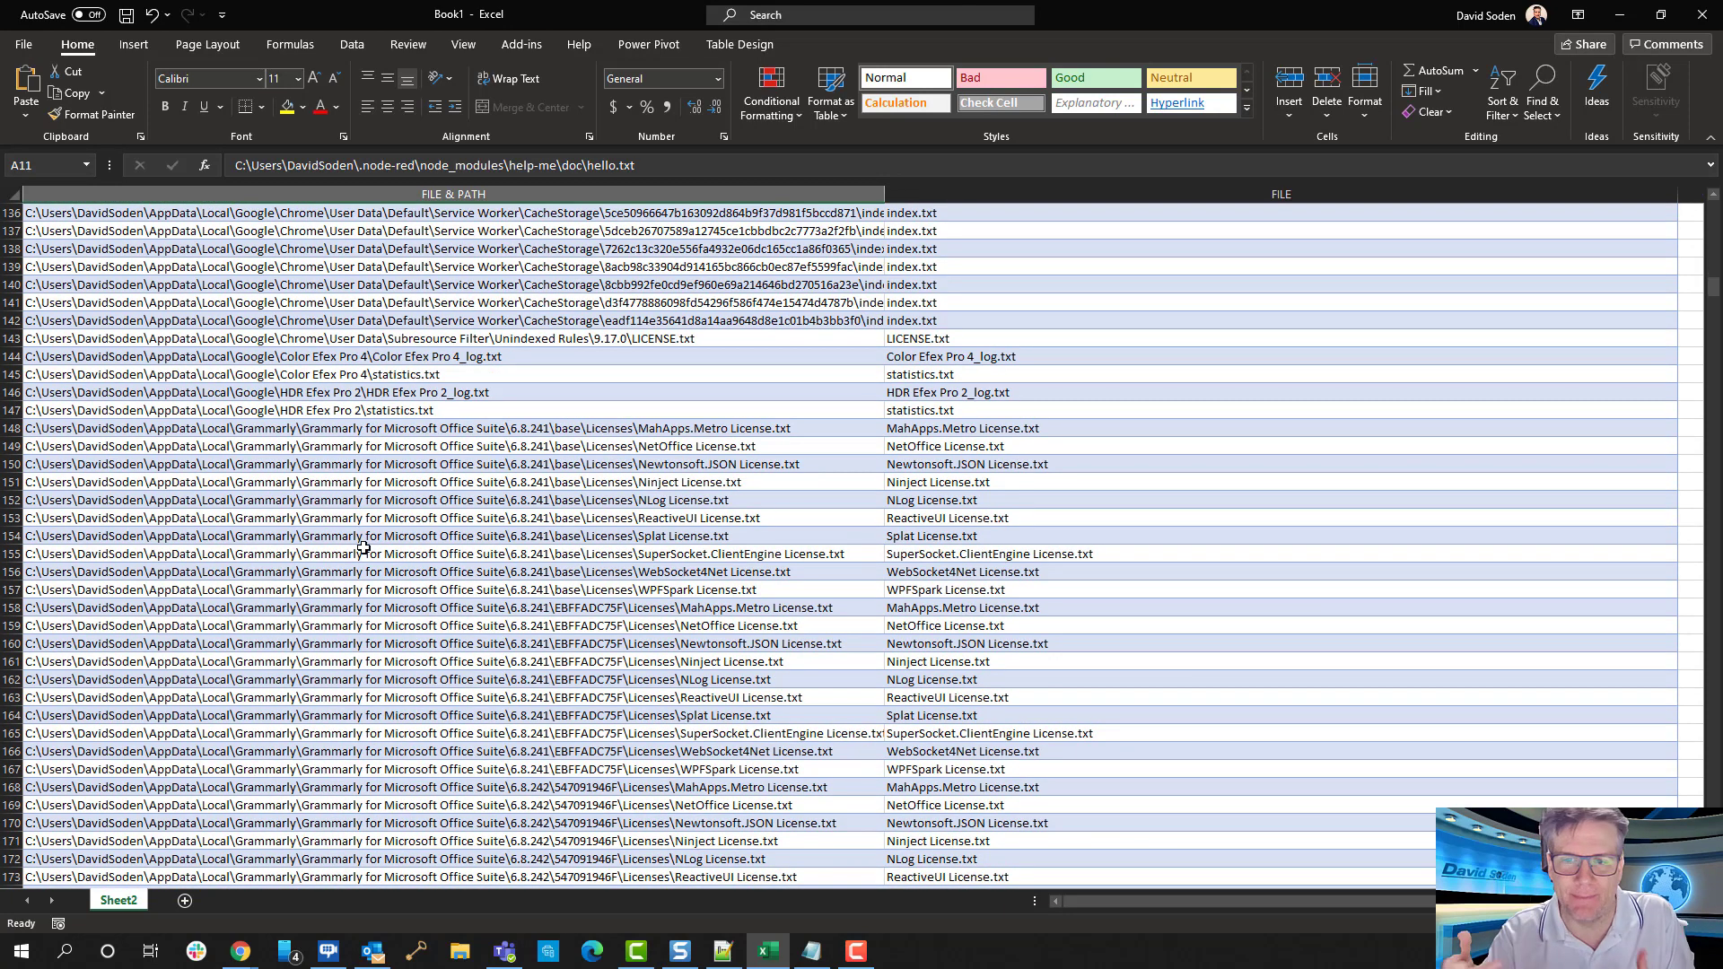
{"action": "scroll", "coordinate": [364, 547], "scroll_direction": "down", "scroll_amount": 15}
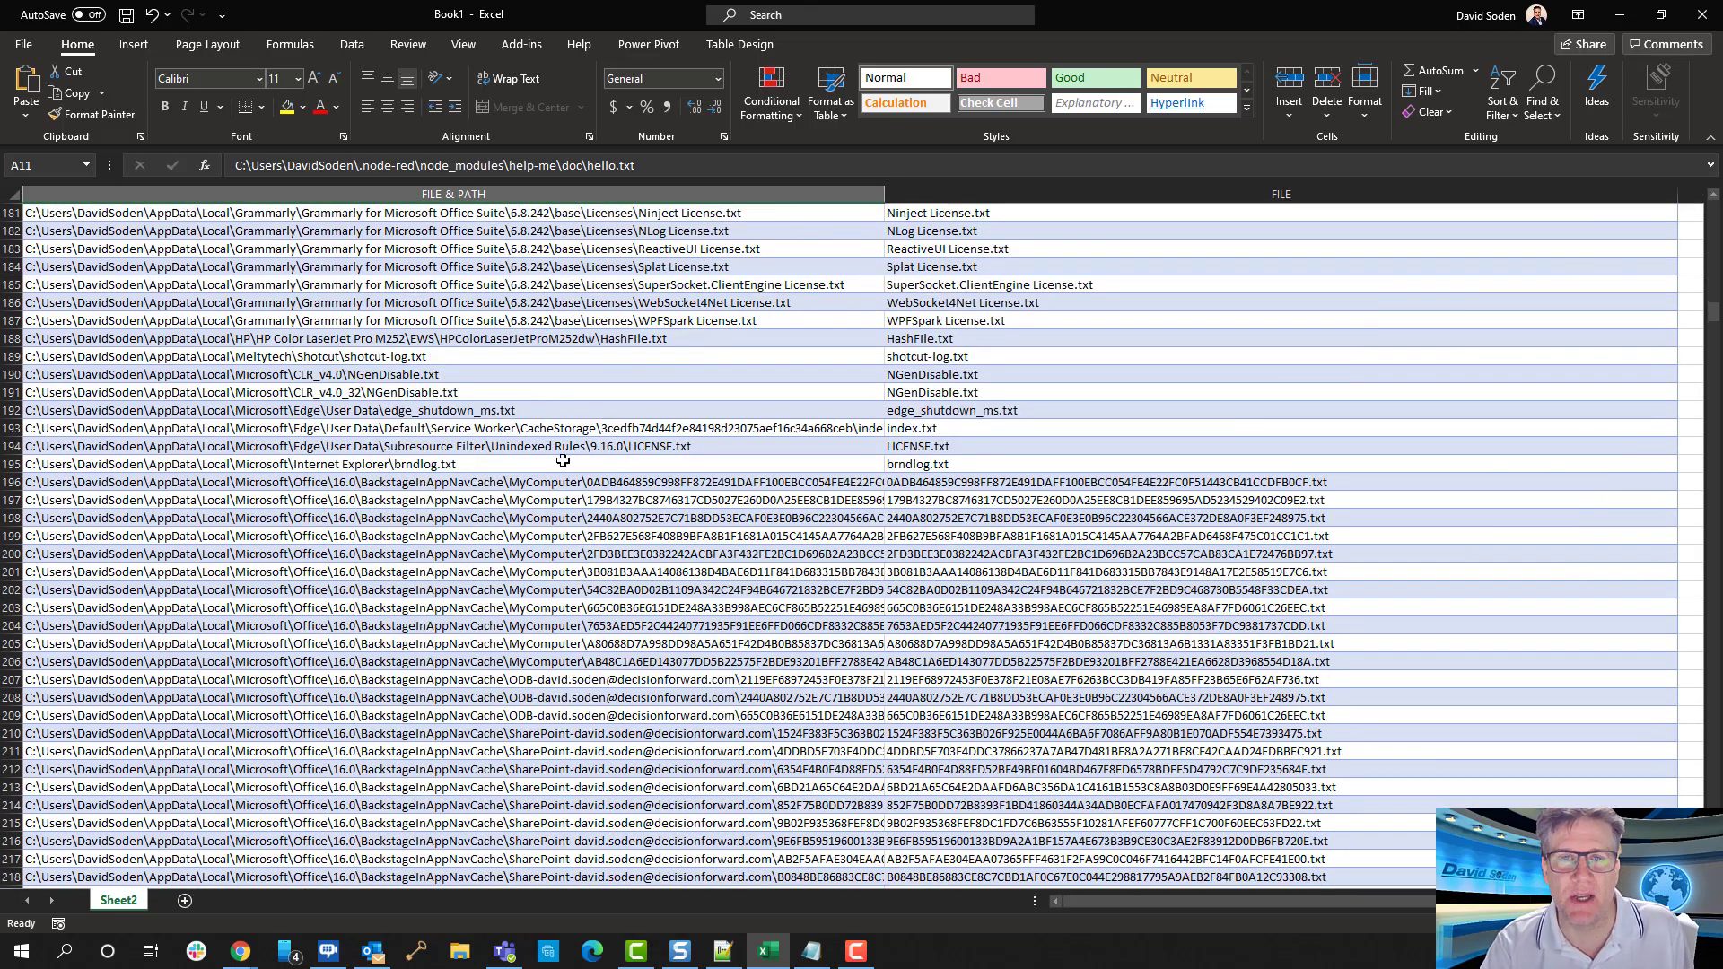
{"action": "scroll", "coordinate": [392, 461], "scroll_direction": "down", "scroll_amount": 20}
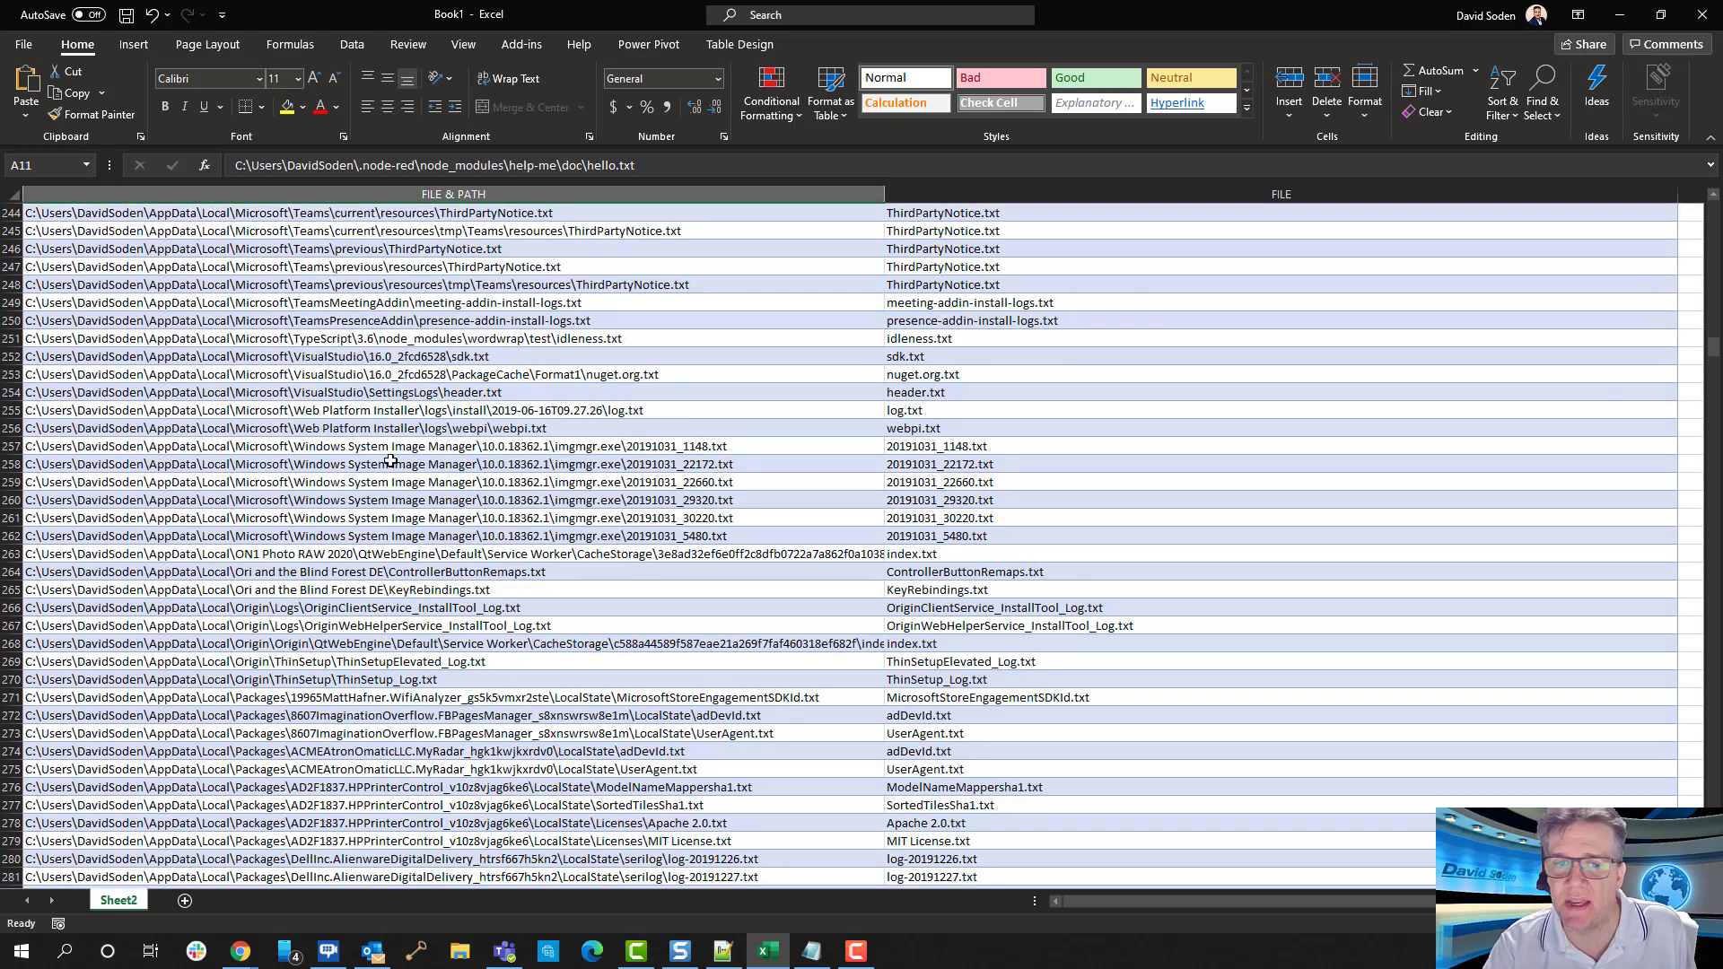
{"action": "scroll", "coordinate": [387, 462], "scroll_direction": "down", "scroll_amount": 20}
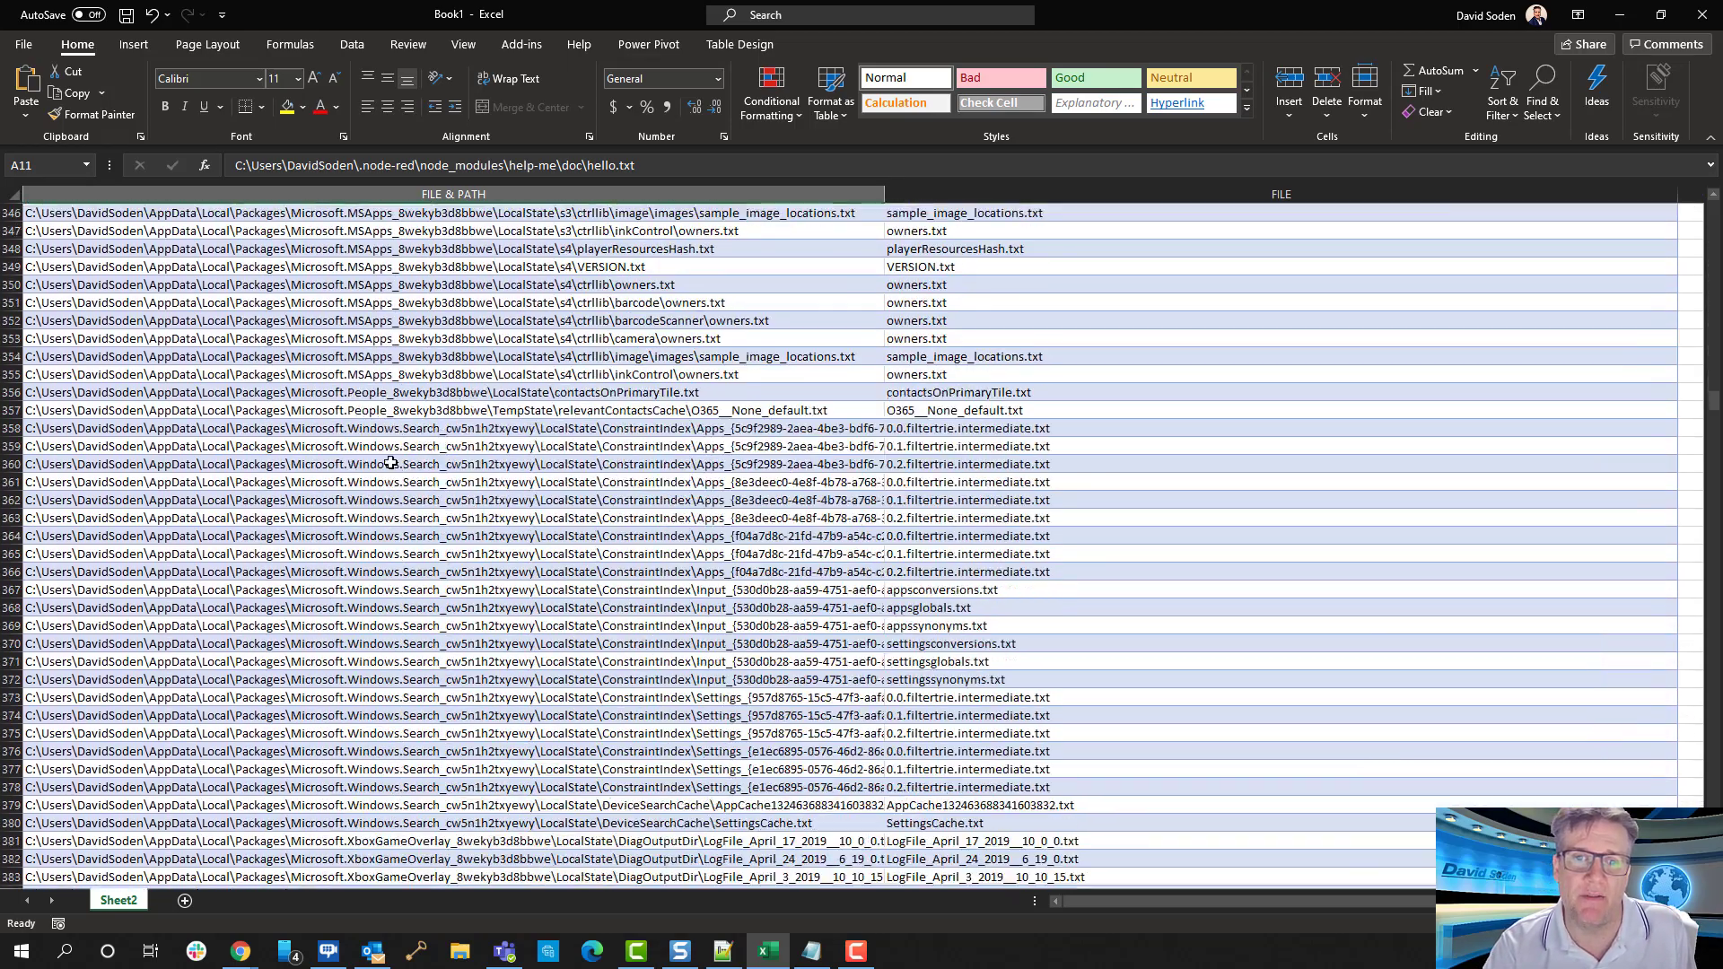
{"action": "scroll", "coordinate": [387, 462], "scroll_direction": "down", "scroll_amount": 20}
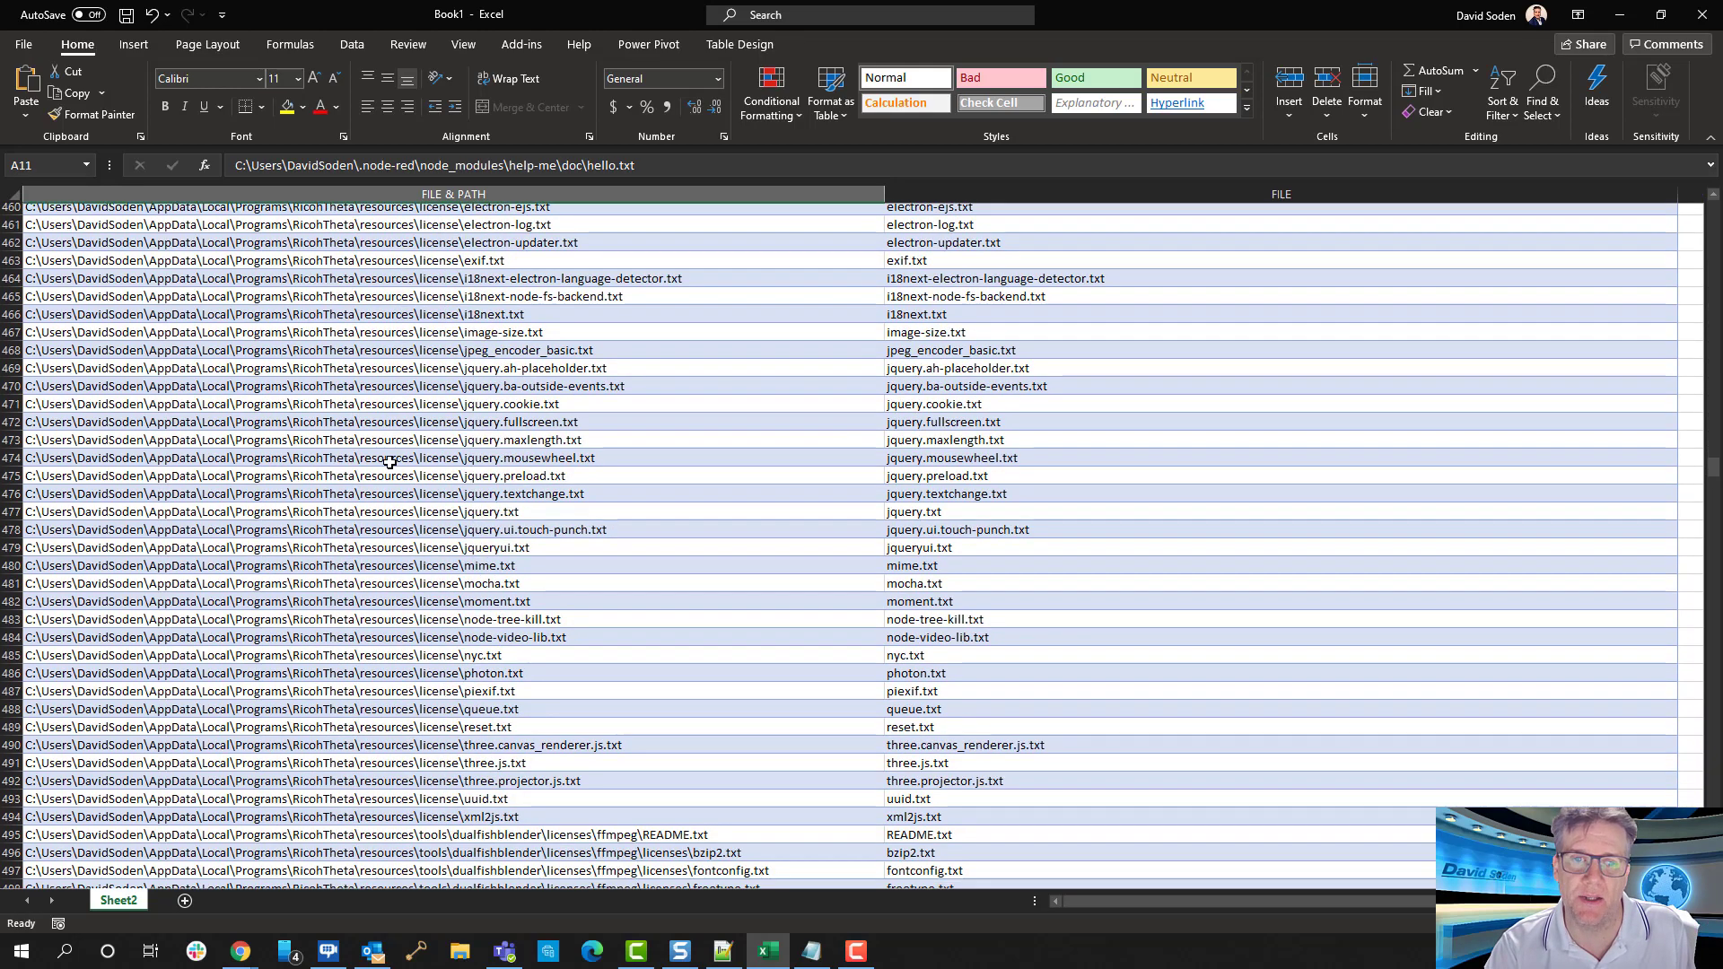
{"action": "scroll", "coordinate": [389, 461], "scroll_direction": "down", "scroll_amount": 7}
{"action": "left_click", "coordinate": [960, 464]}
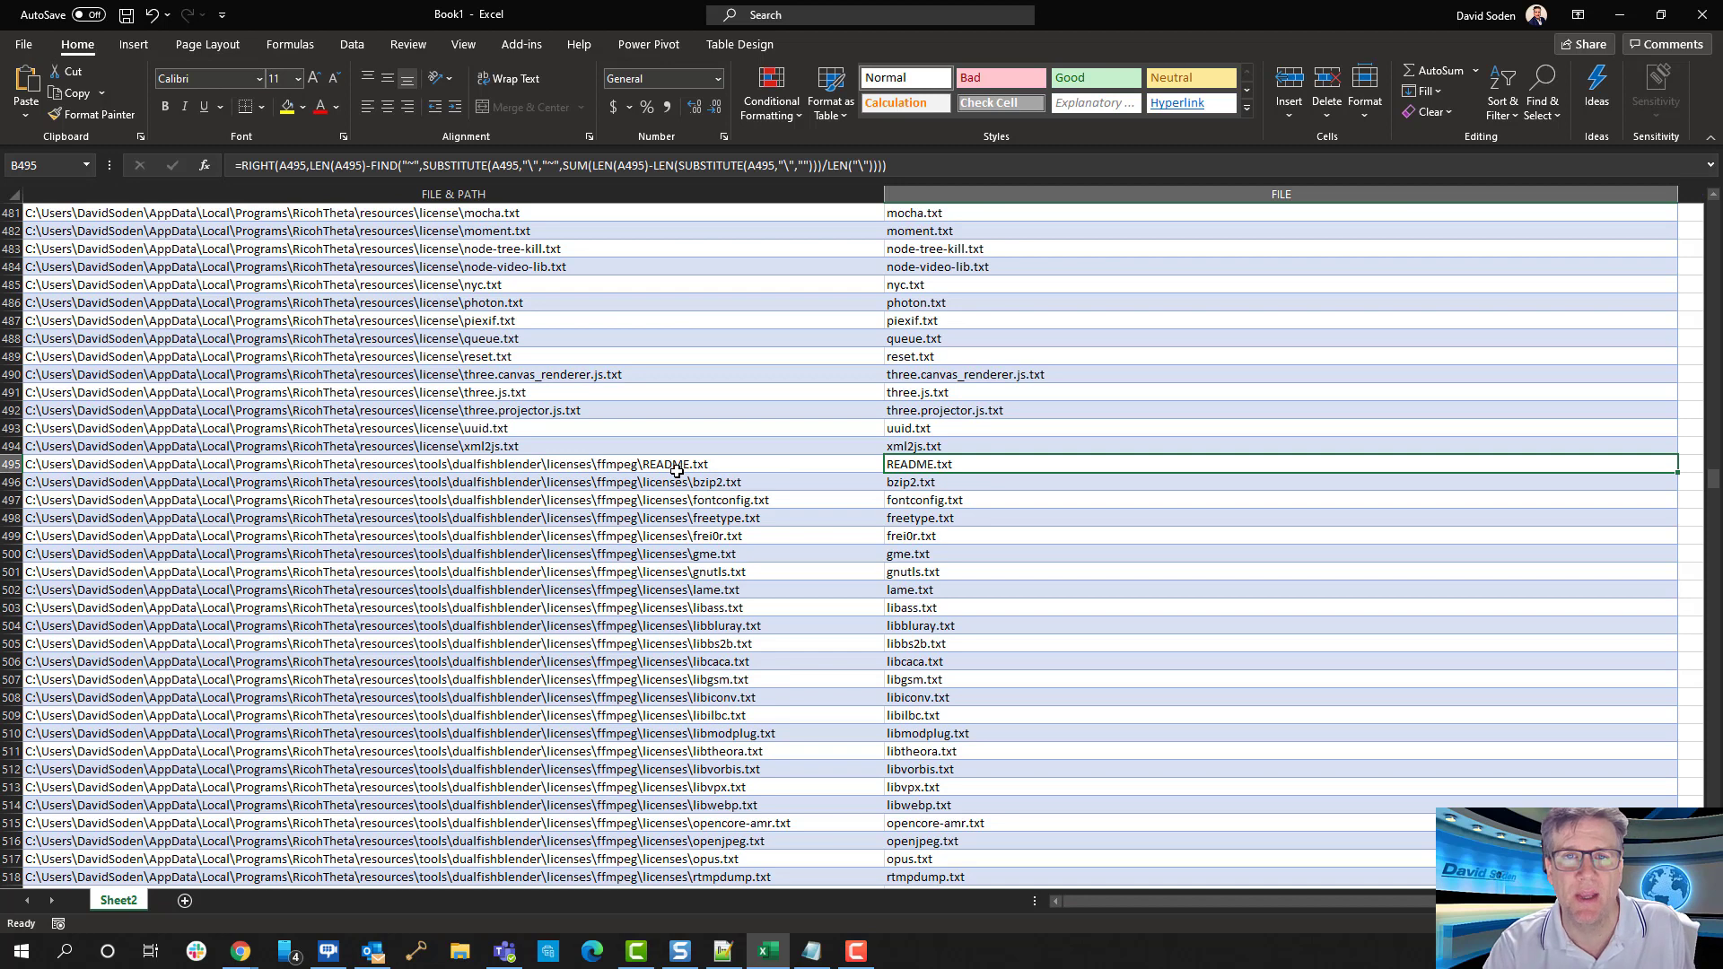
{"action": "left_click", "coordinate": [403, 549]}
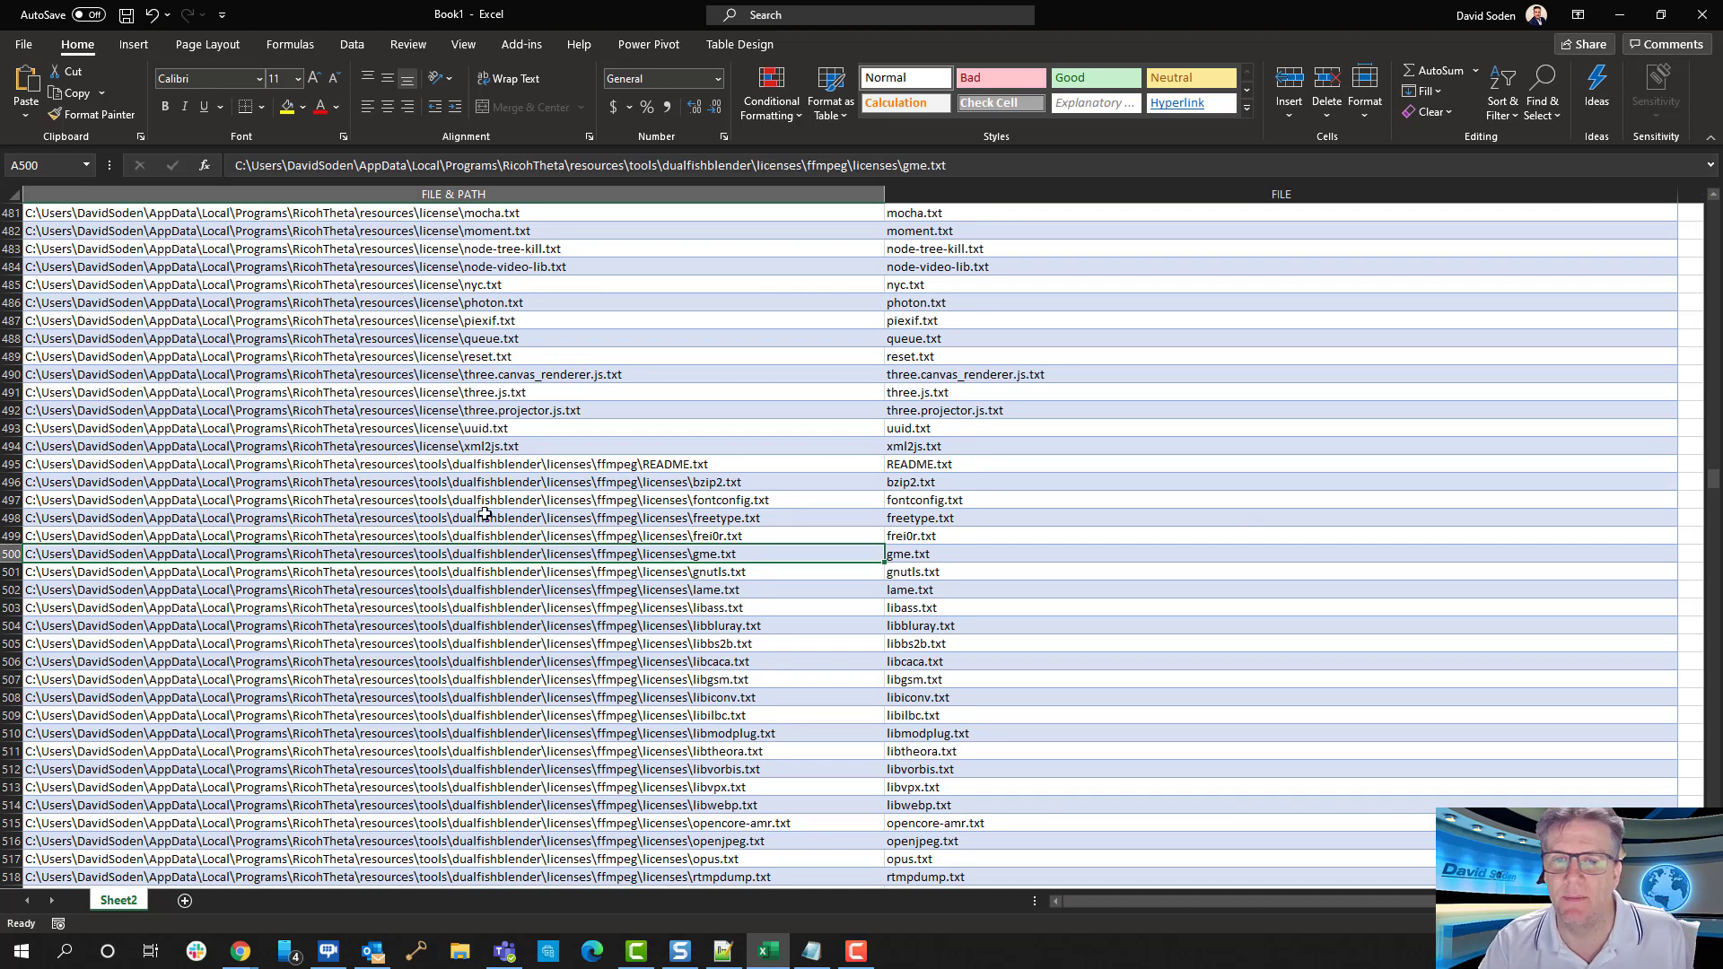
{"action": "scroll", "coordinate": [471, 516], "scroll_direction": "up", "scroll_amount": 10}
{"action": "scroll", "coordinate": [480, 511], "scroll_direction": "up", "scroll_amount": 5}
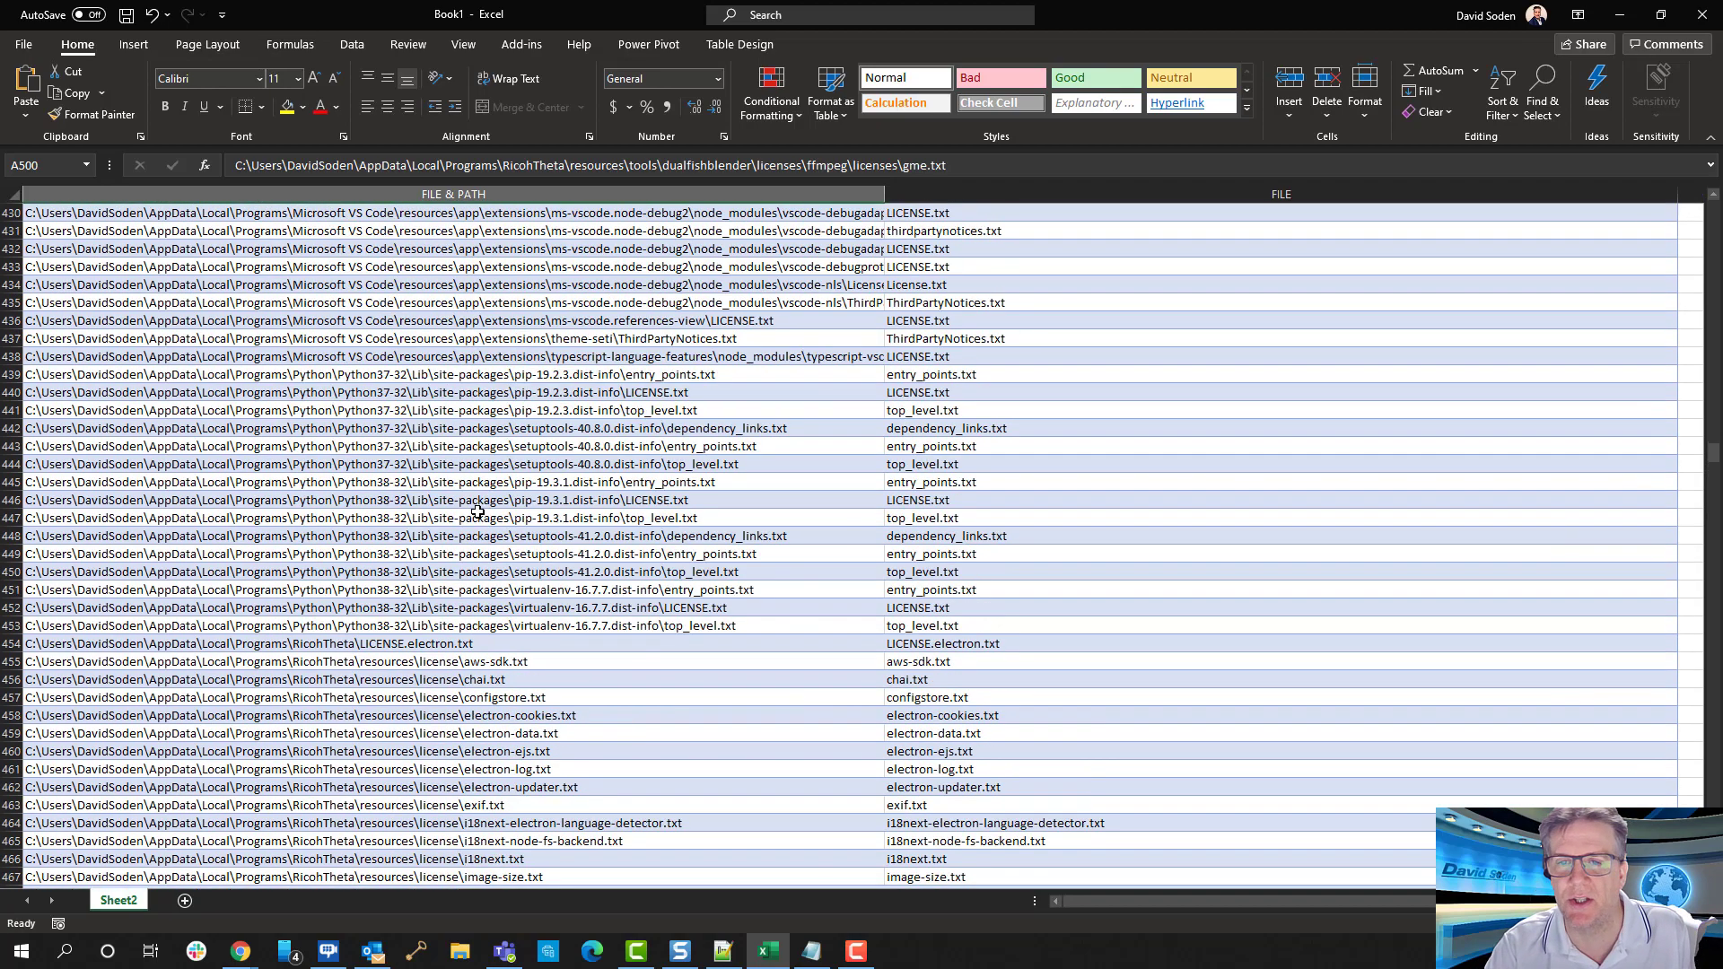
{"action": "key", "text": "ctrl+Home"}
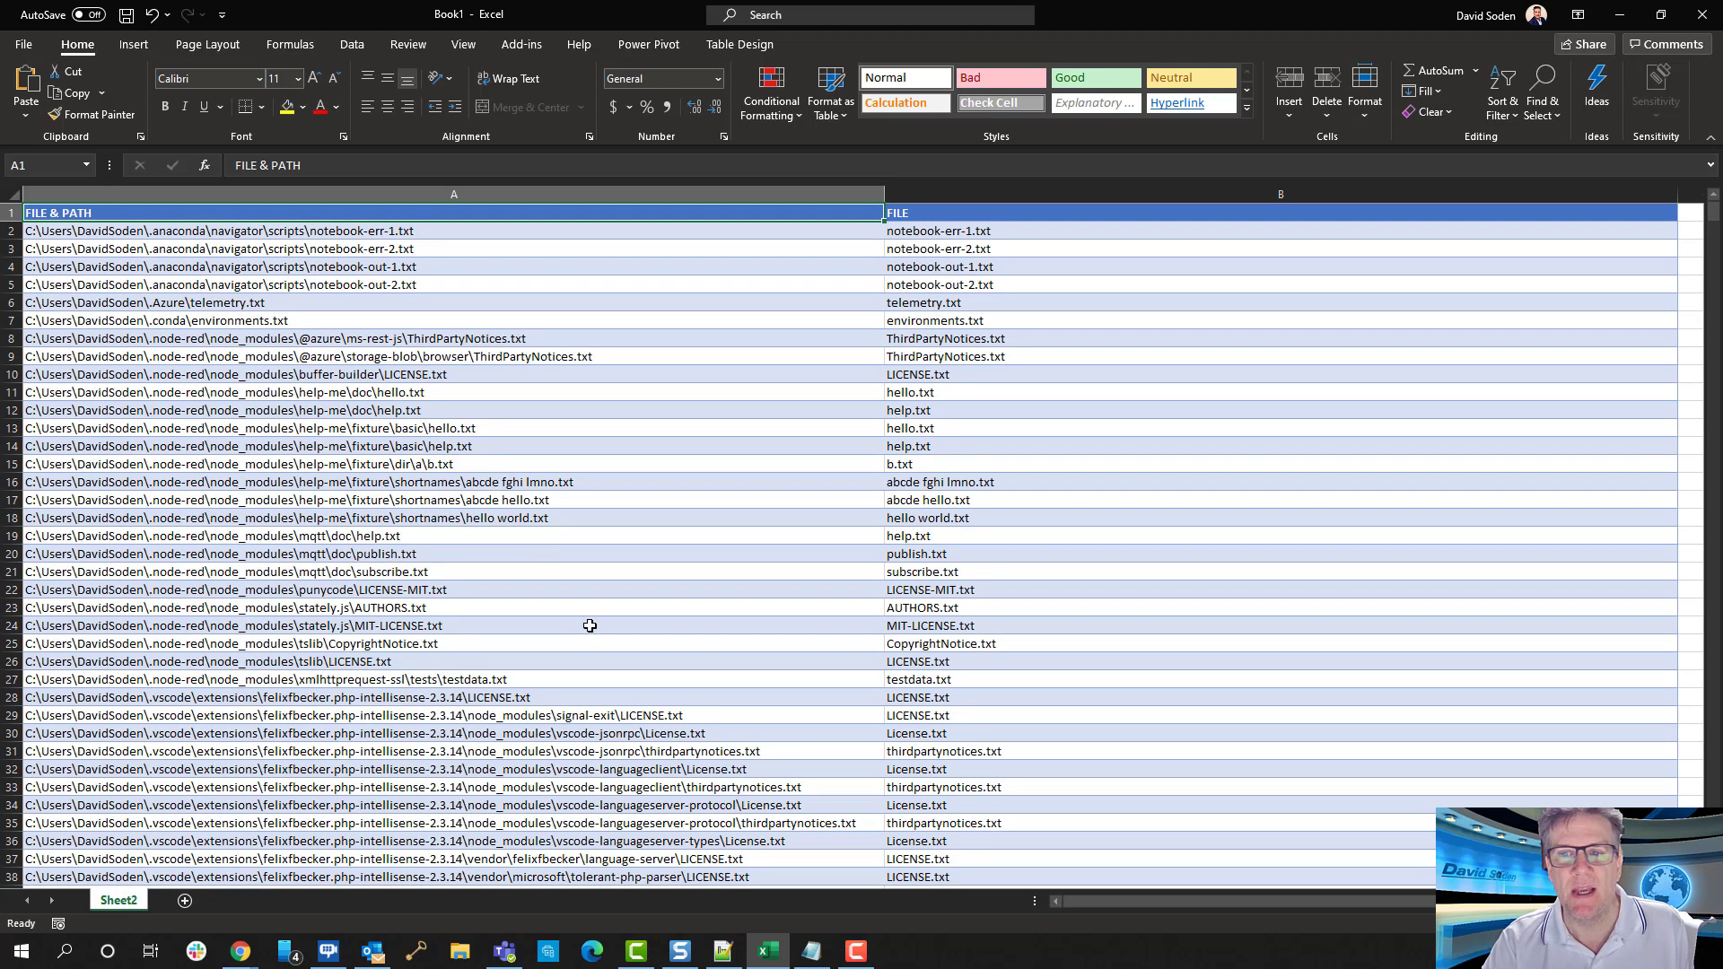
Switch to the Notepad++ note and examine the two "Red Rat" samples and the character numbers beneath them
{"action": "mouse_move", "coordinate": [823, 961]}
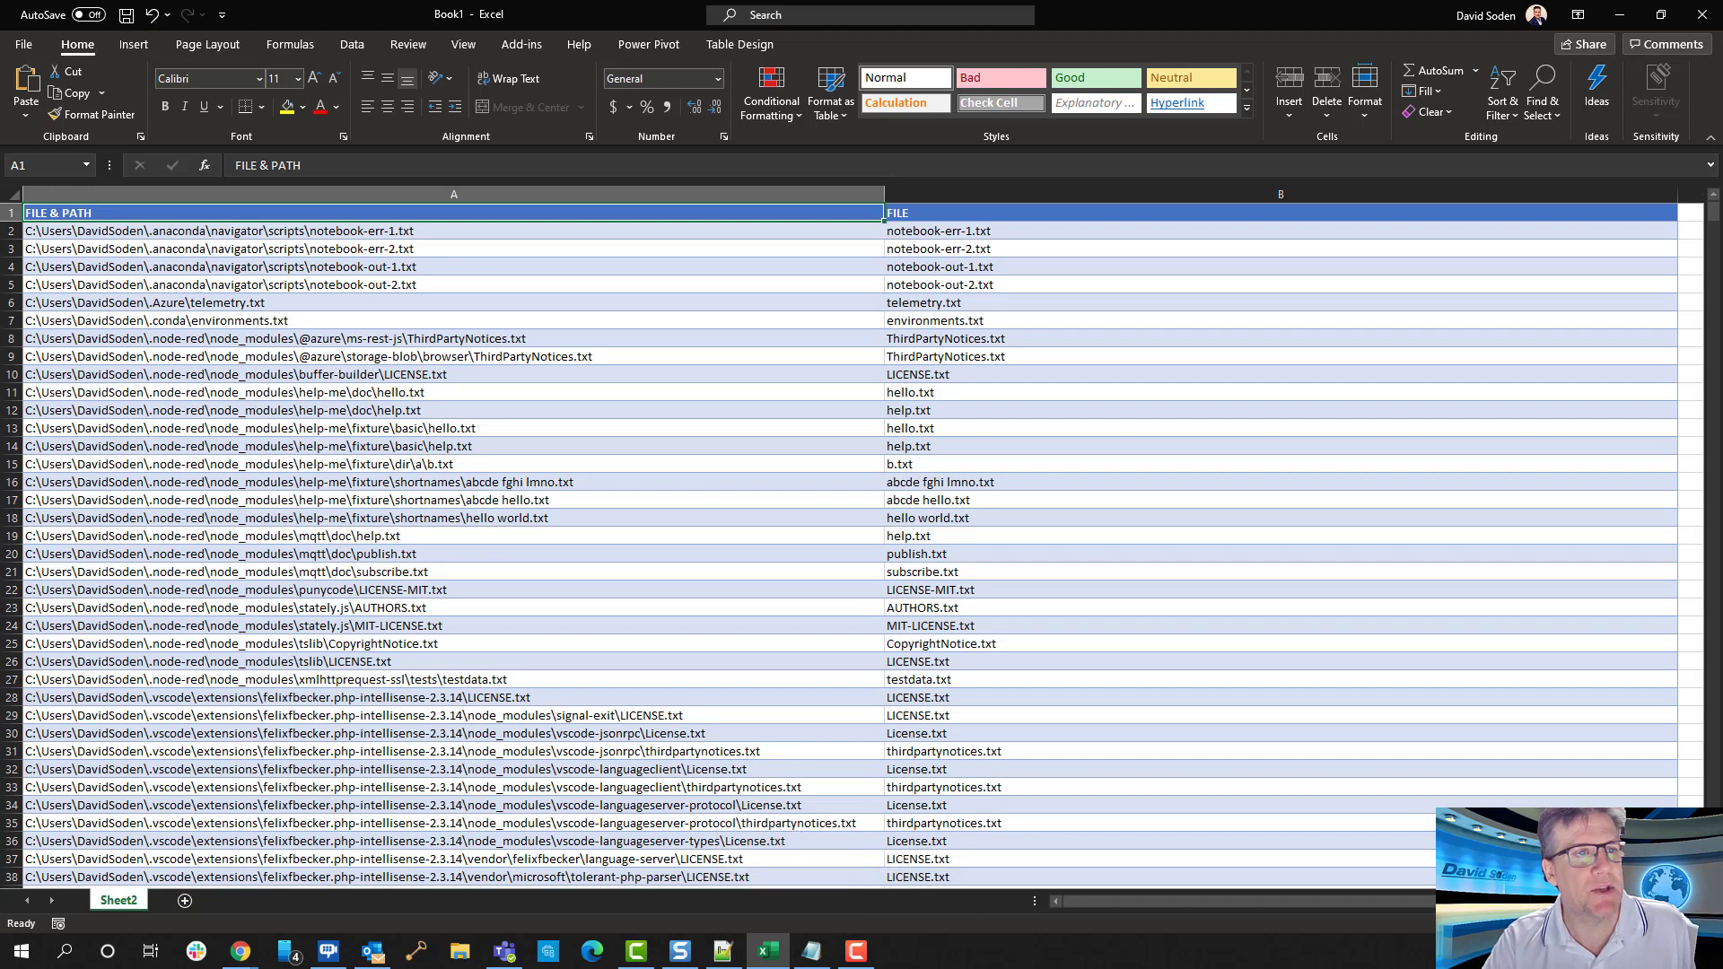
{"action": "left_click", "coordinate": [723, 952]}
{"action": "left_click_drag", "start_coordinate": [0, 194], "coordinate": [1061, 124]}
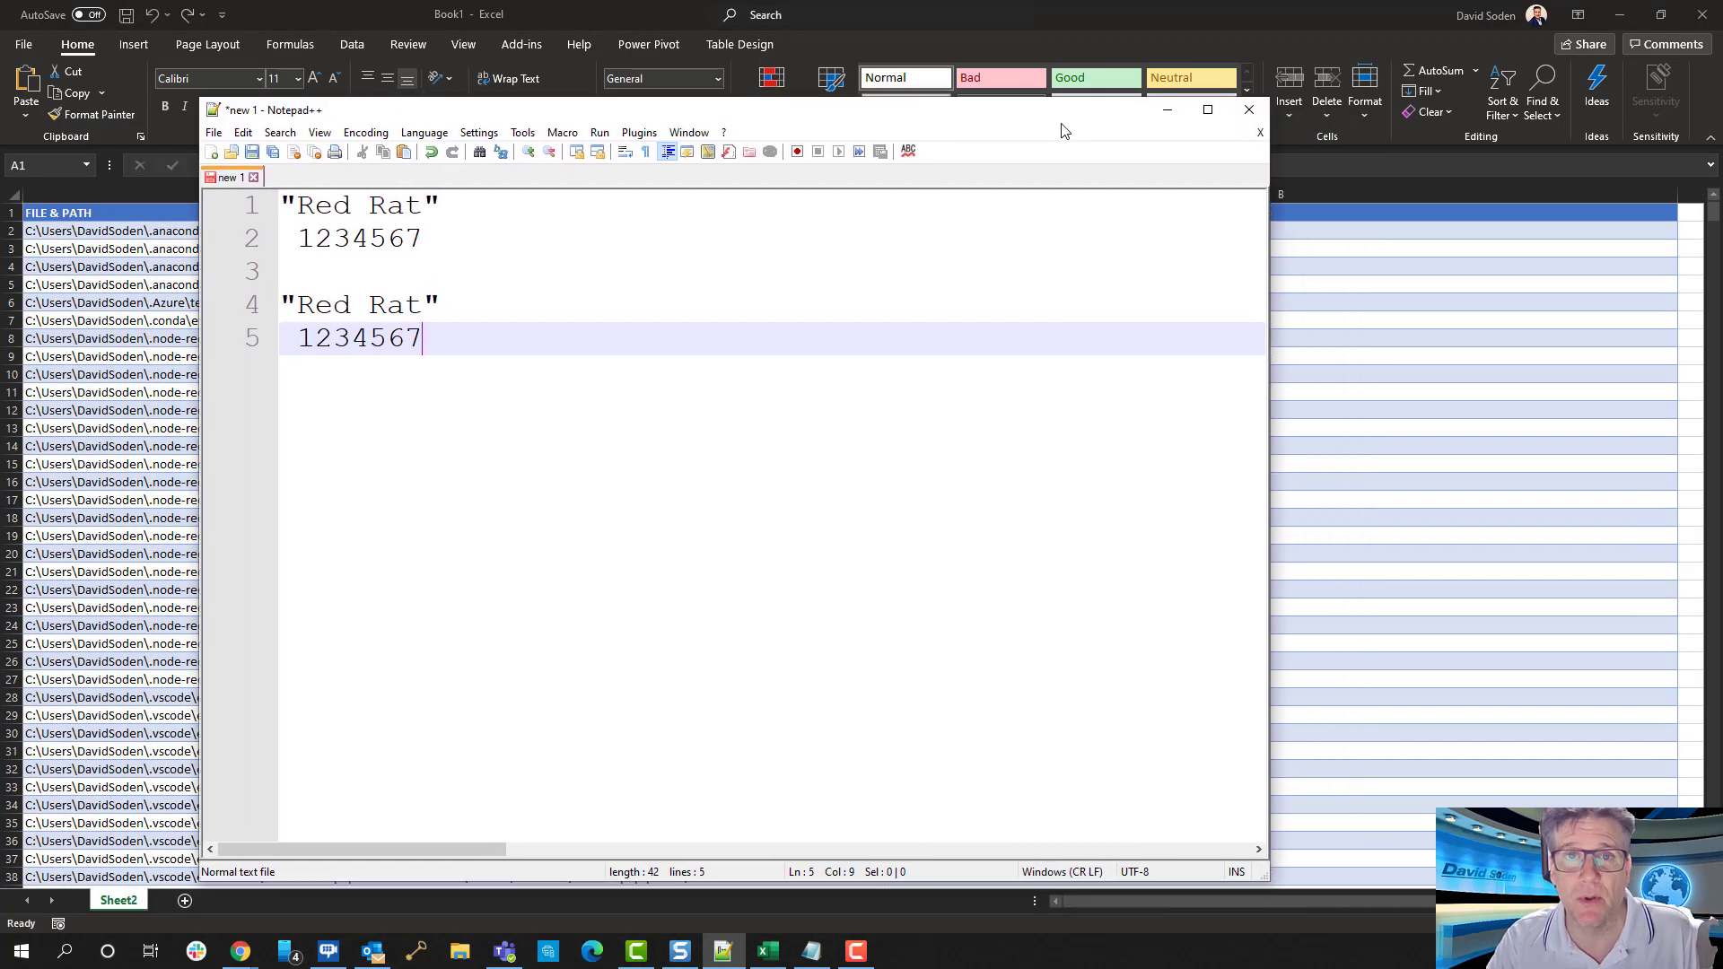
{"action": "left_click", "coordinate": [515, 249]}
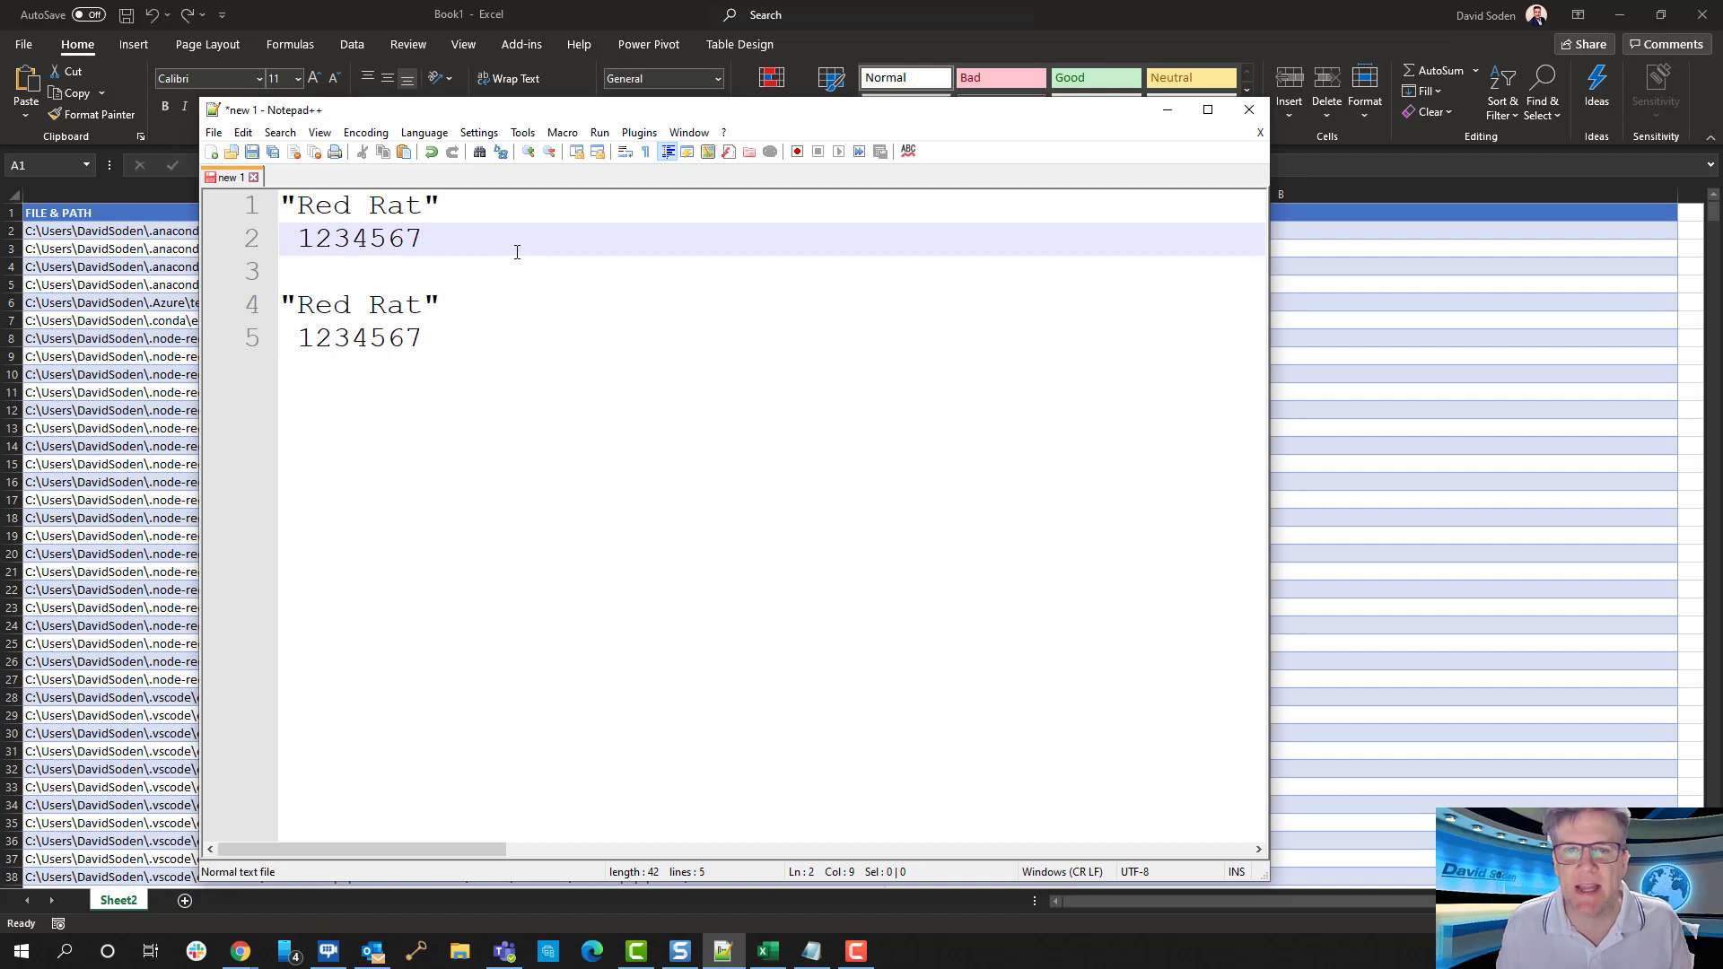
{"action": "key", "text": "Up"}
{"action": "key", "text": "Left"}
{"action": "key", "text": "Left"}
{"action": "key", "text": "Left"}
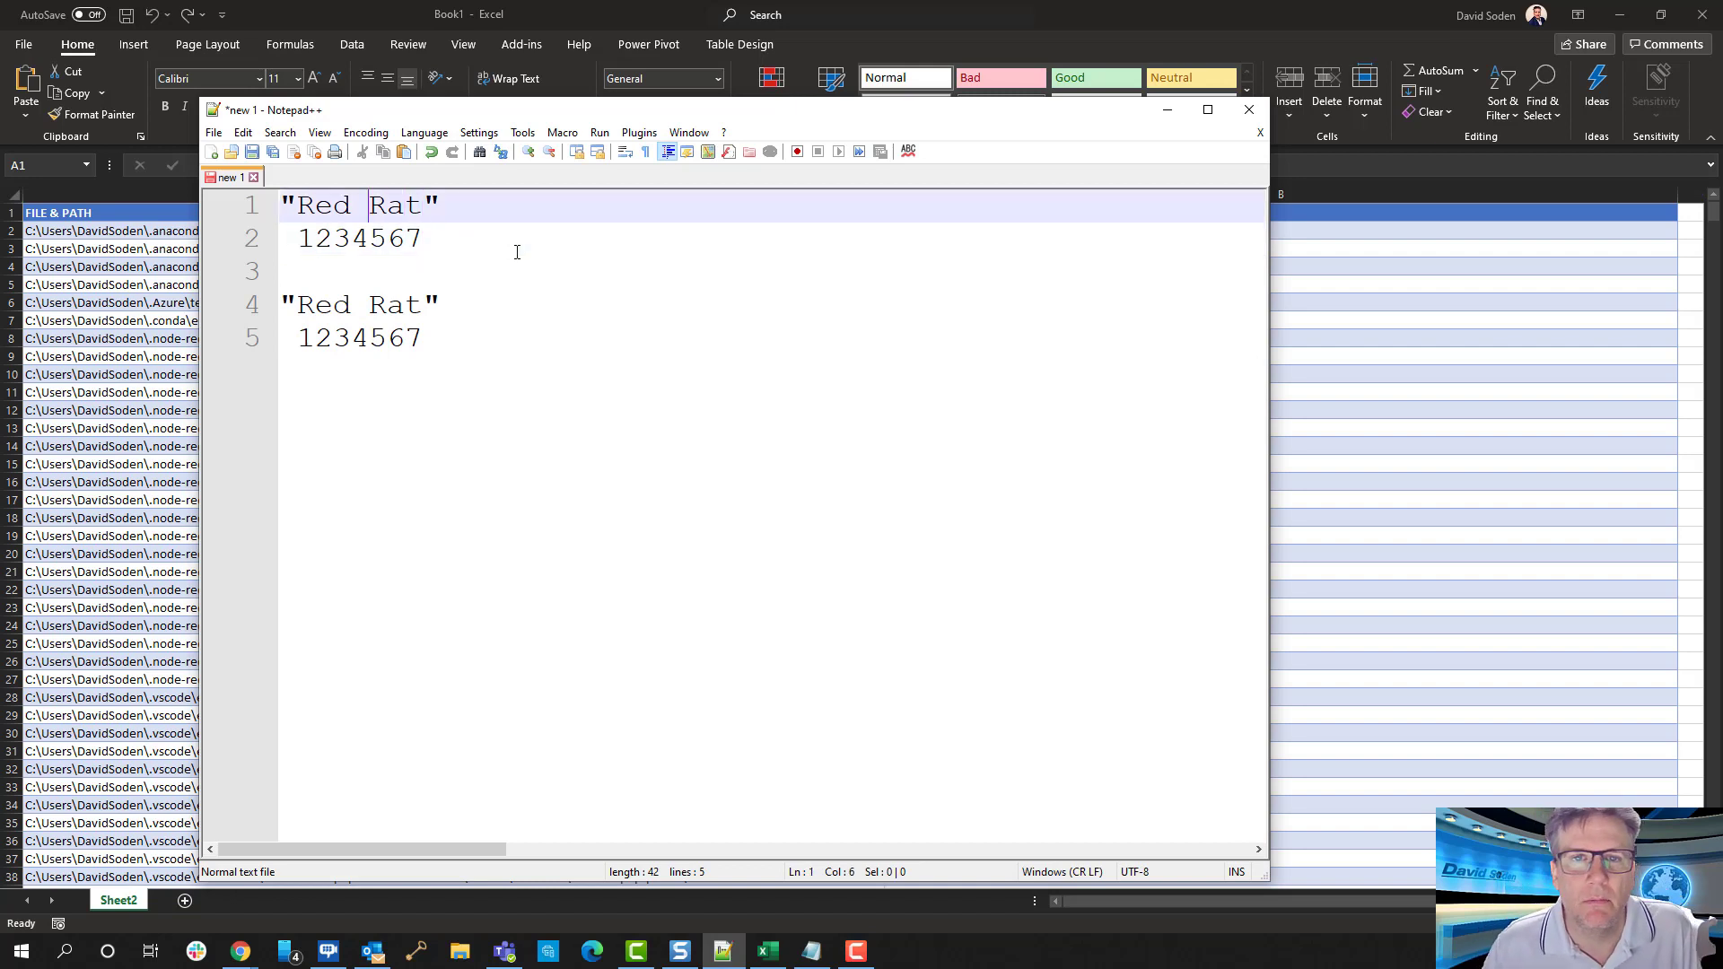
{"action": "key", "text": "Down"}
{"action": "key", "text": "Down"}
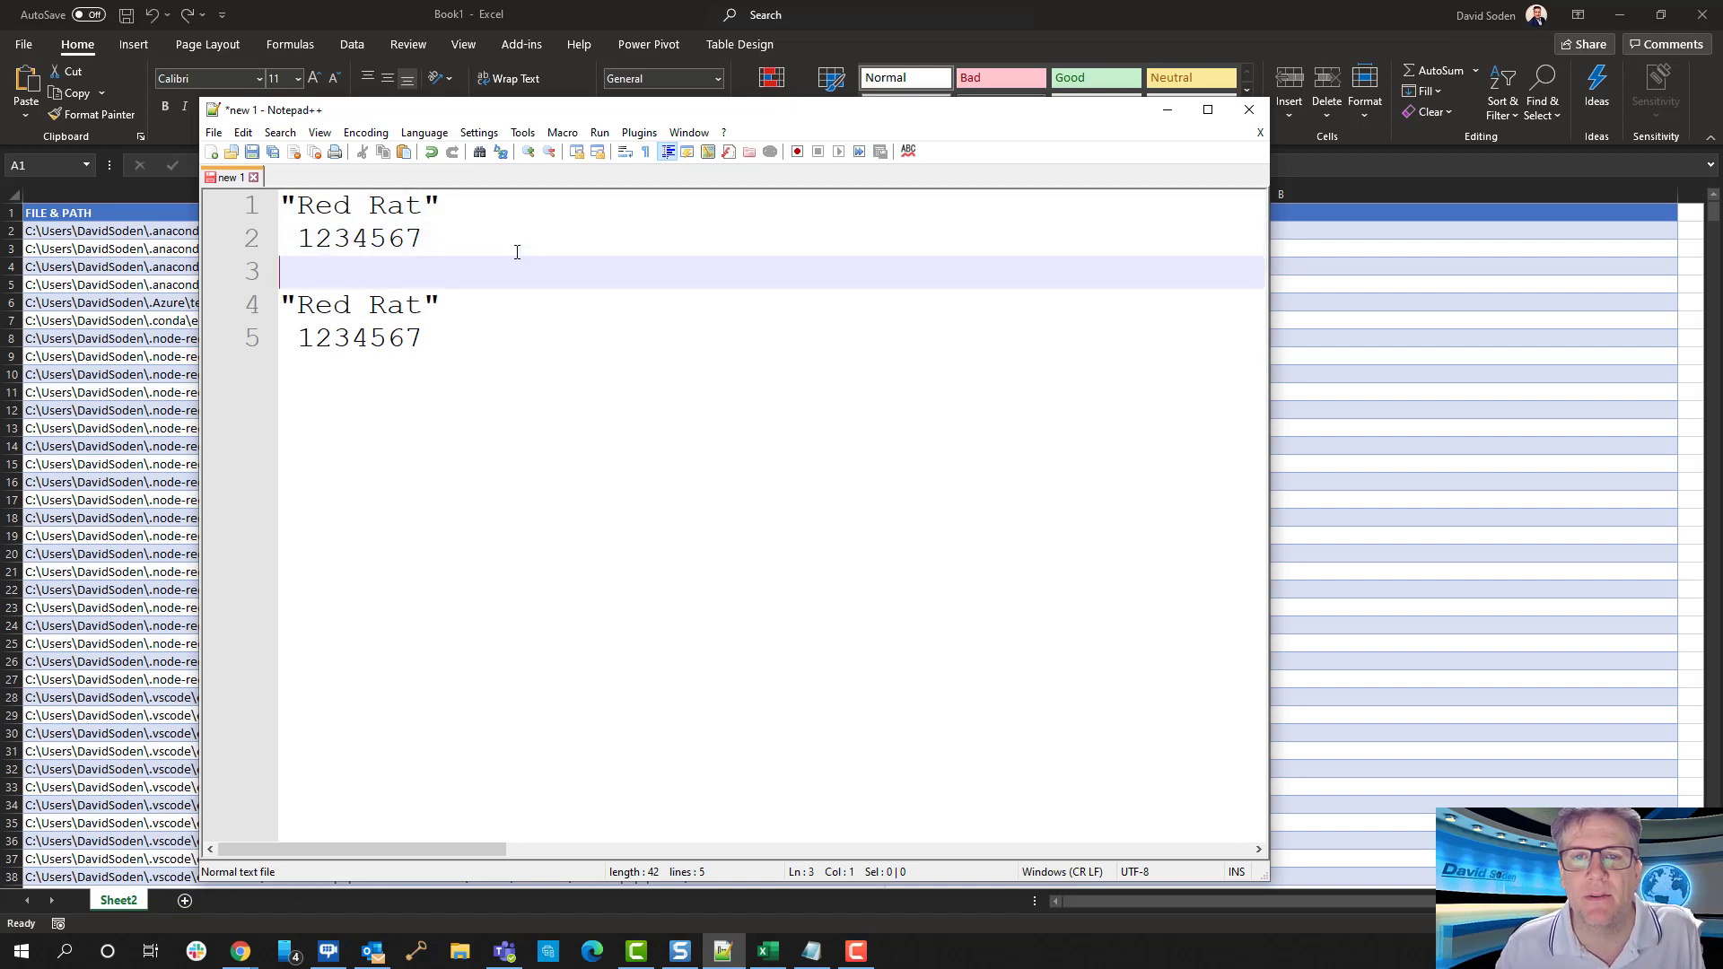
{"action": "key", "text": "Up"}
{"action": "key", "text": "Up"}
{"action": "key", "text": "Left"}
{"action": "key", "text": "Left"}
{"action": "key", "text": "Left"}
{"action": "key", "text": "Left"}
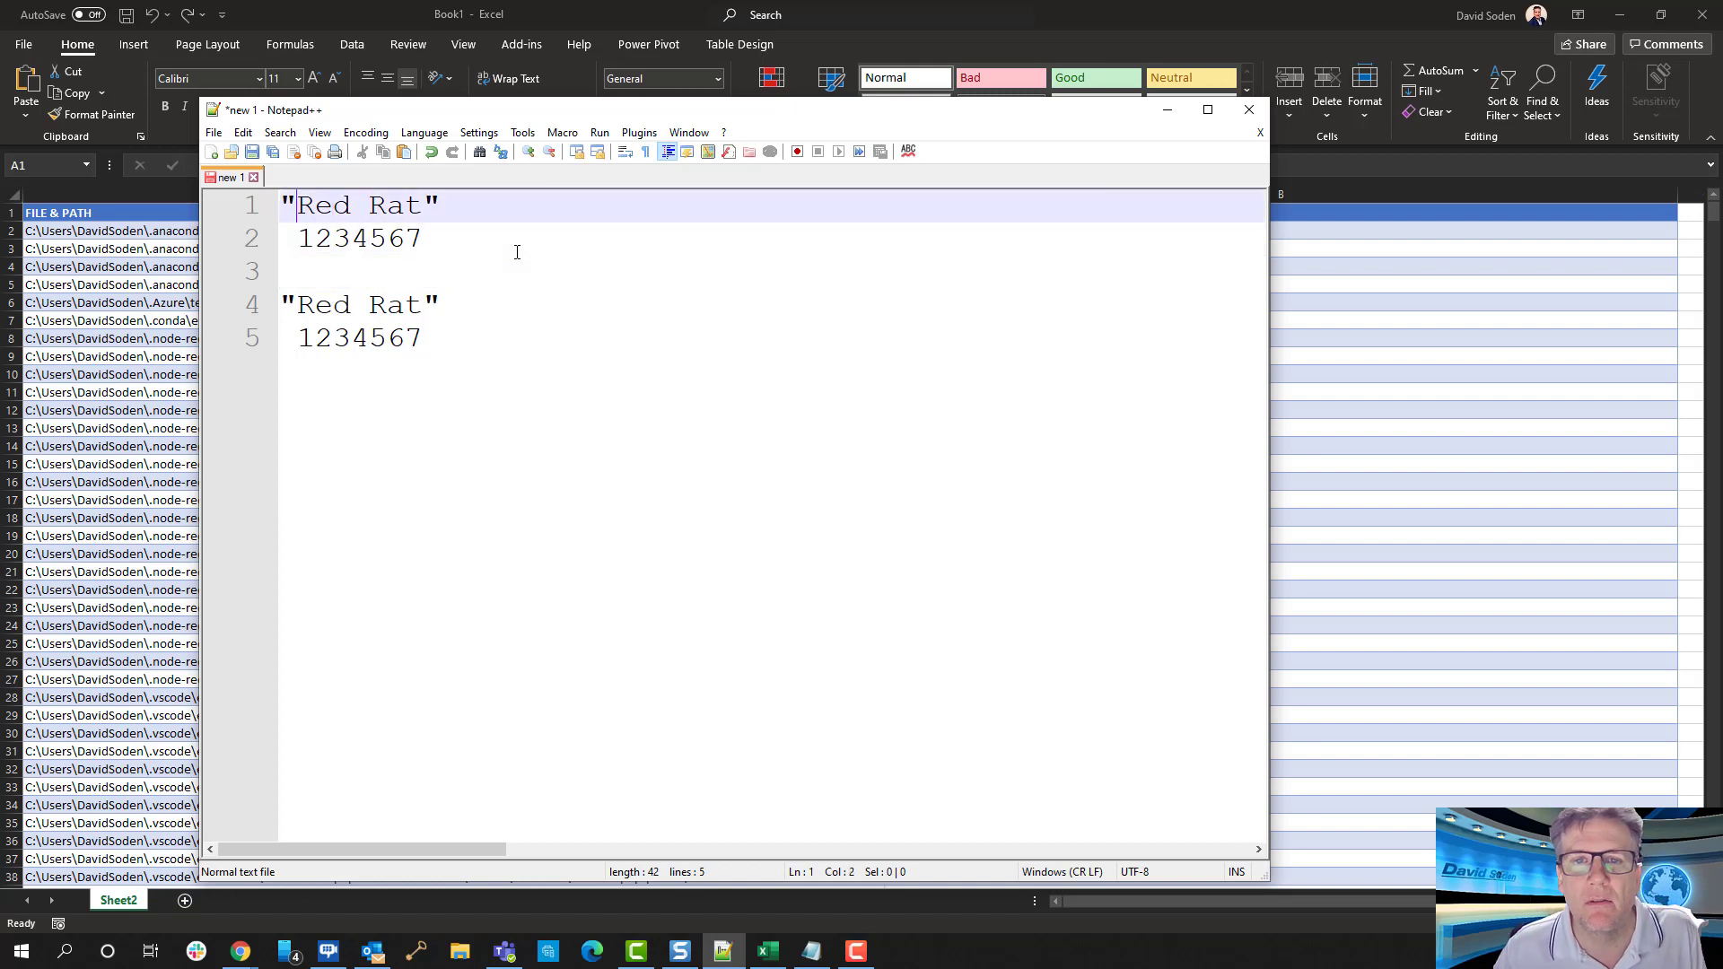
{"action": "key", "text": "Down"}
{"action": "key", "text": "Down"}
{"action": "key", "text": "Down"}
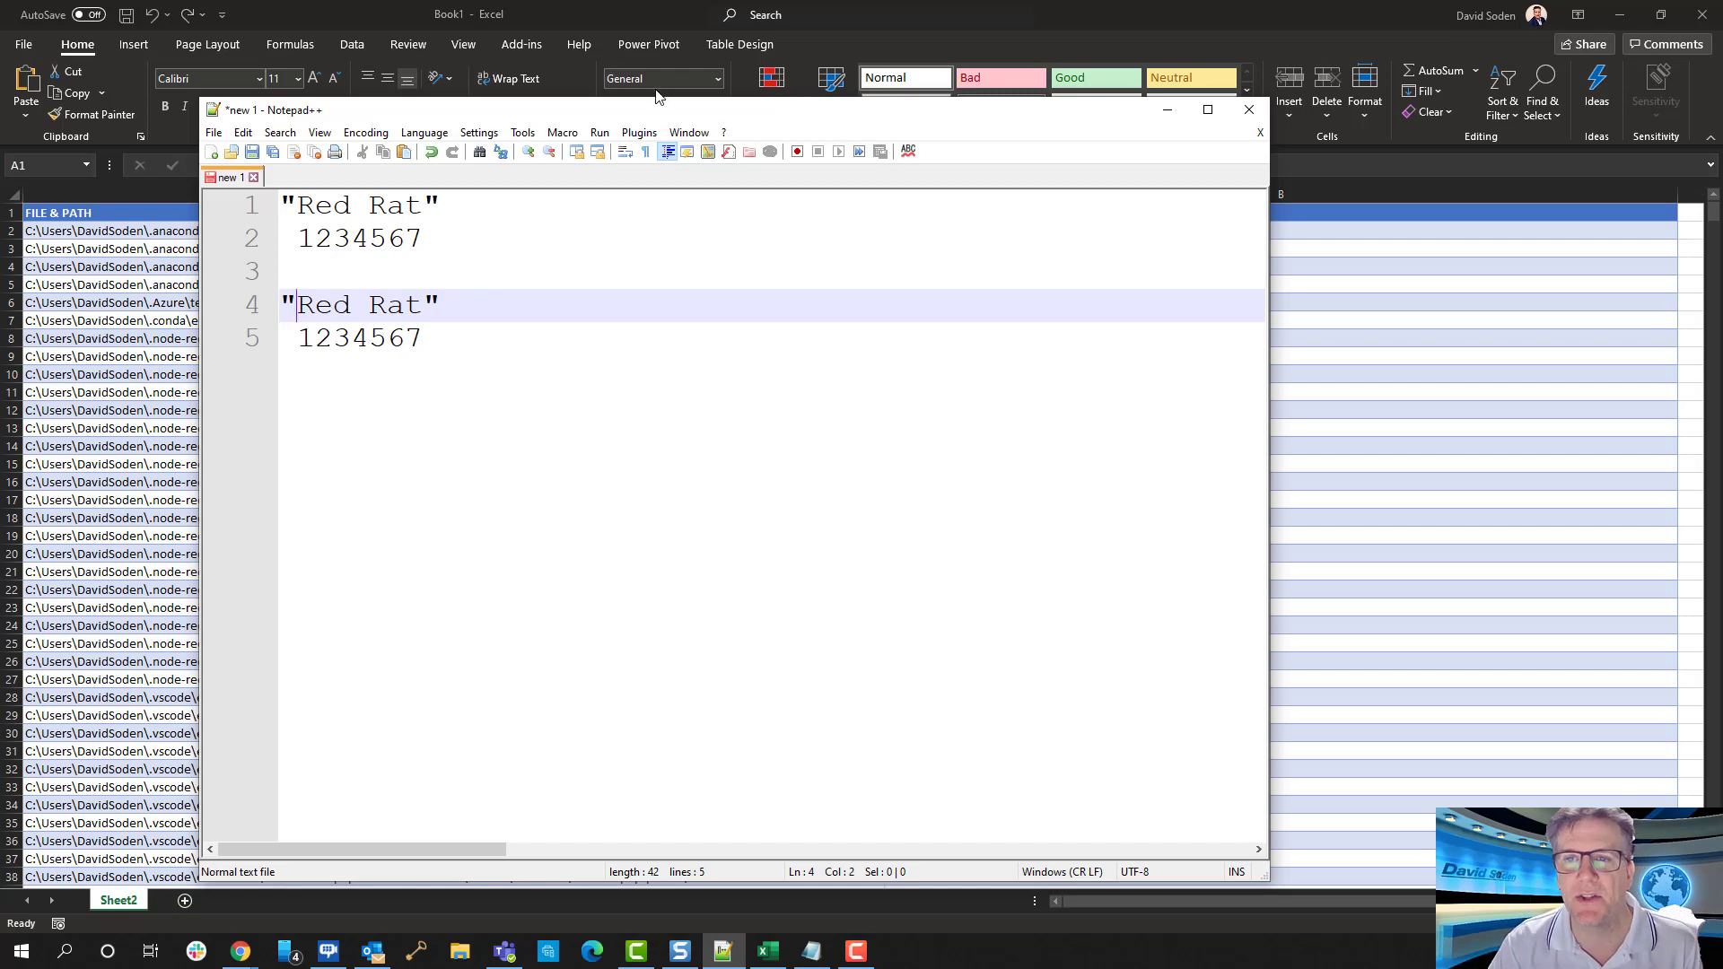
{"action": "left_click_drag", "start_coordinate": [658, 109], "coordinate": [1110, 132]}
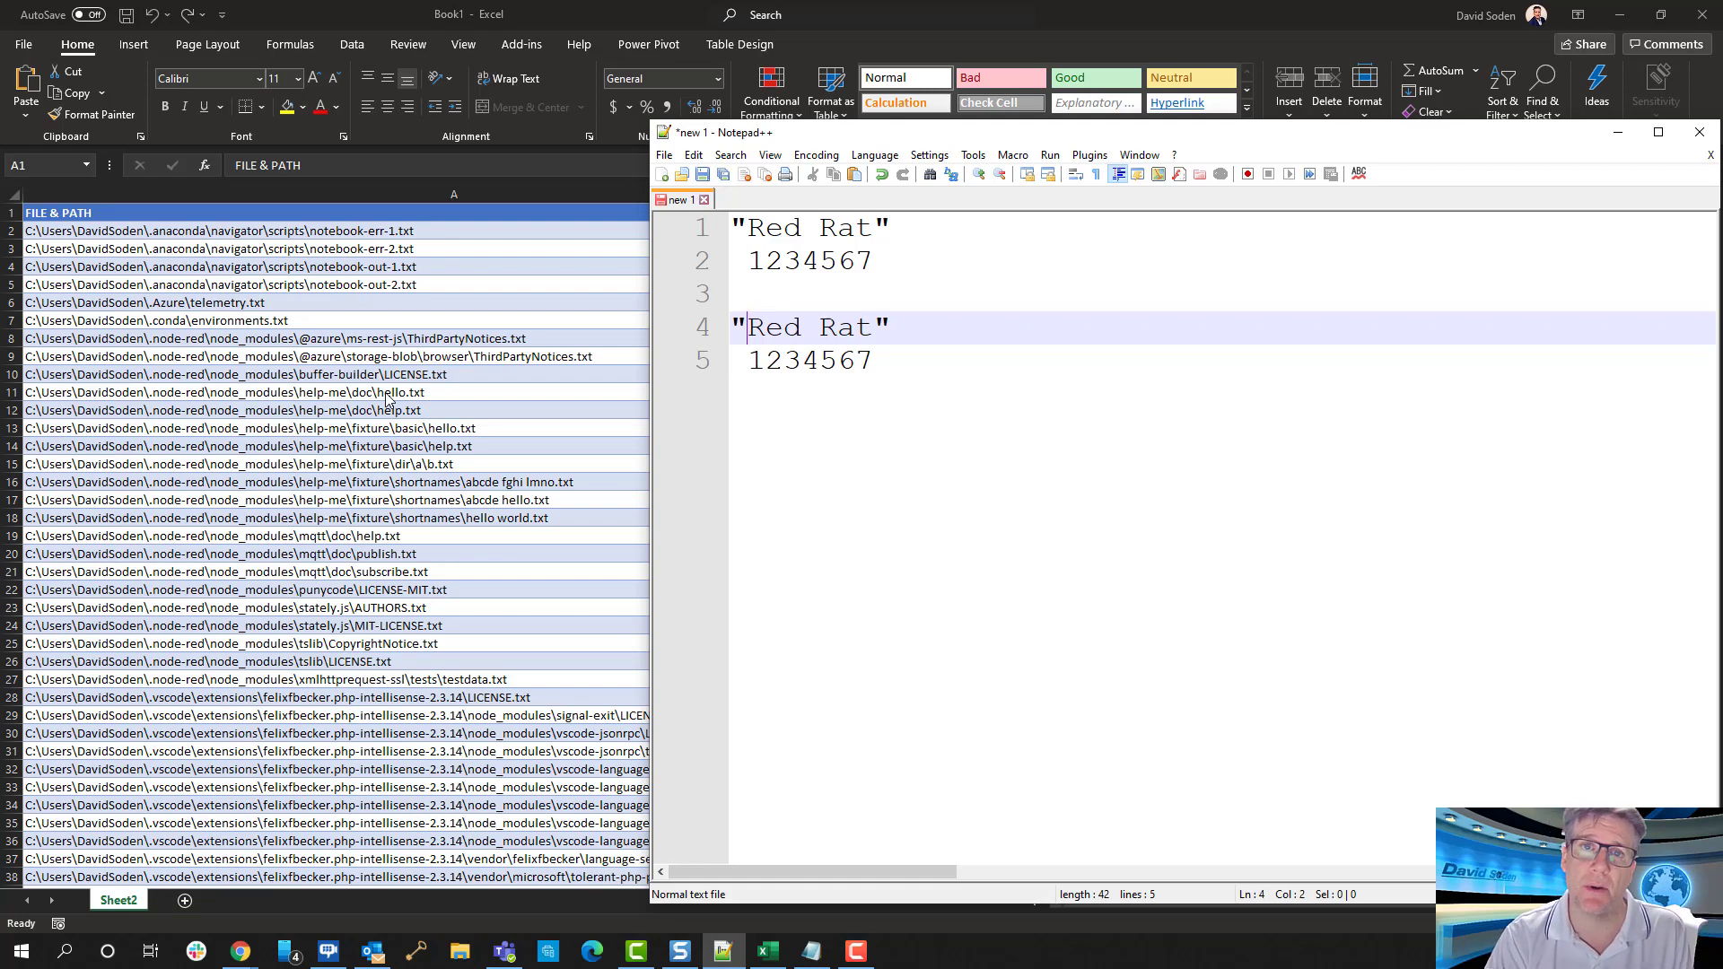
{"action": "left_click_drag", "start_coordinate": [1310, 142], "coordinate": [868, 123]}
Delete both capital R characters from the second "Red Rat" sample on line 4, leaving "ed at"
{"action": "left_click", "coordinate": [408, 247]}
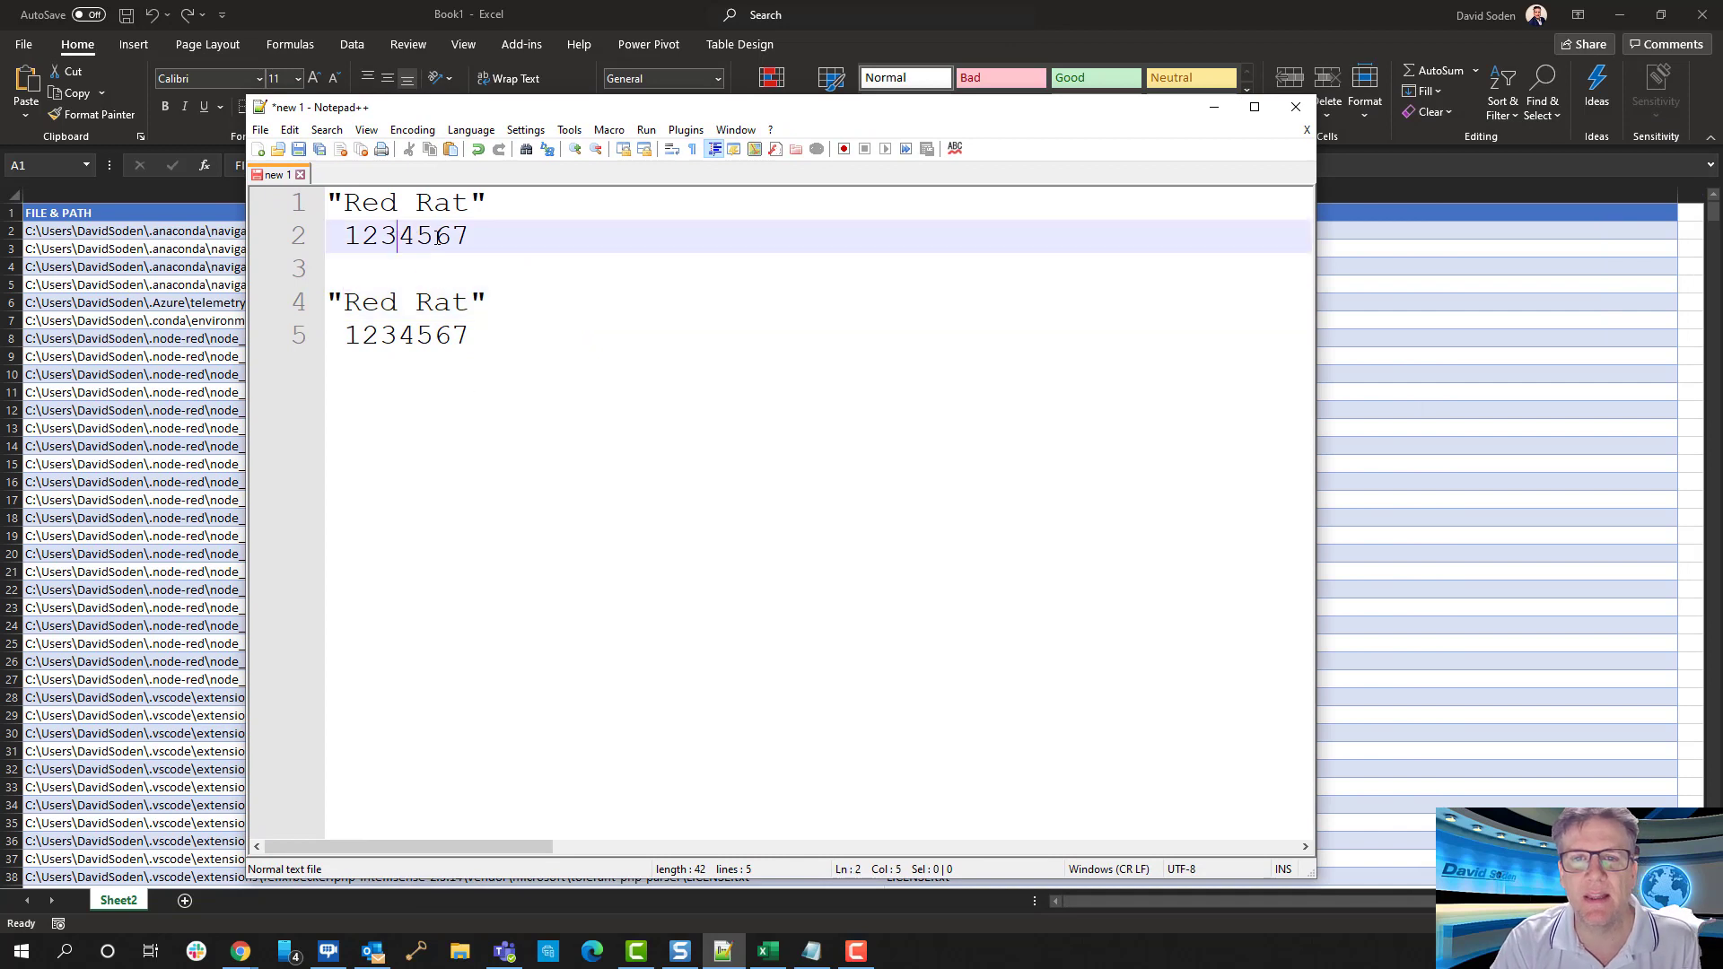
{"action": "key", "text": "Up"}
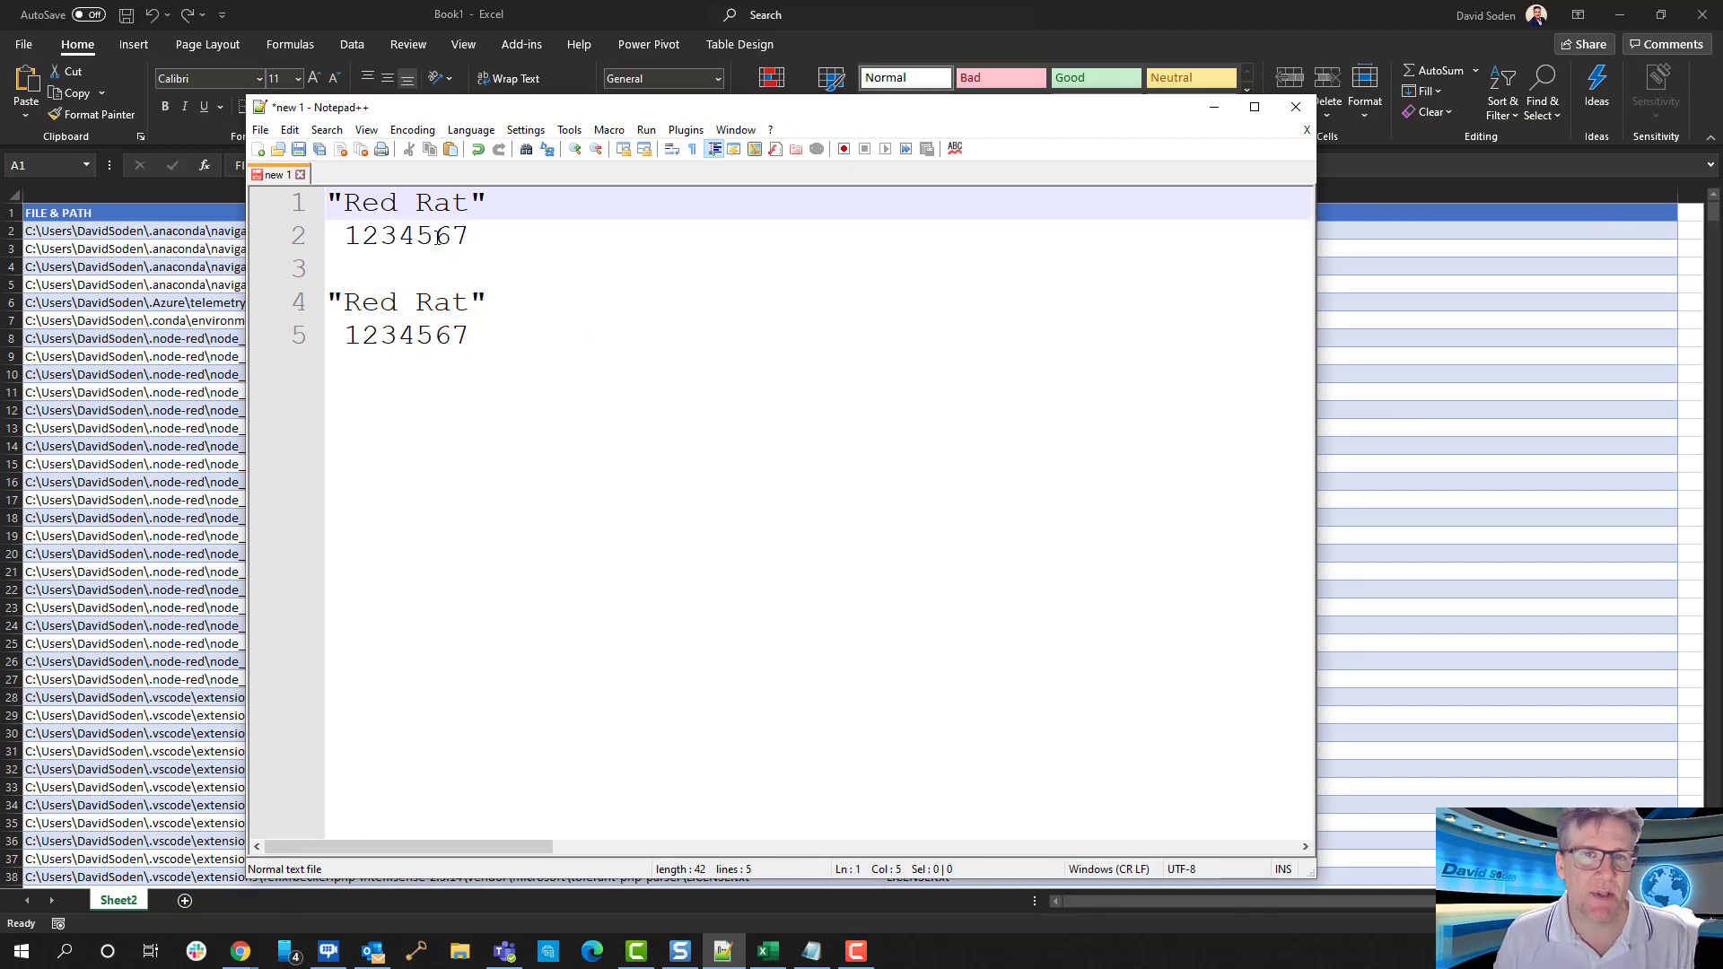
{"action": "key", "text": "Left"}
{"action": "key", "text": "Left"}
{"action": "key", "text": "Left"}
{"action": "key", "text": "shift+Right"}
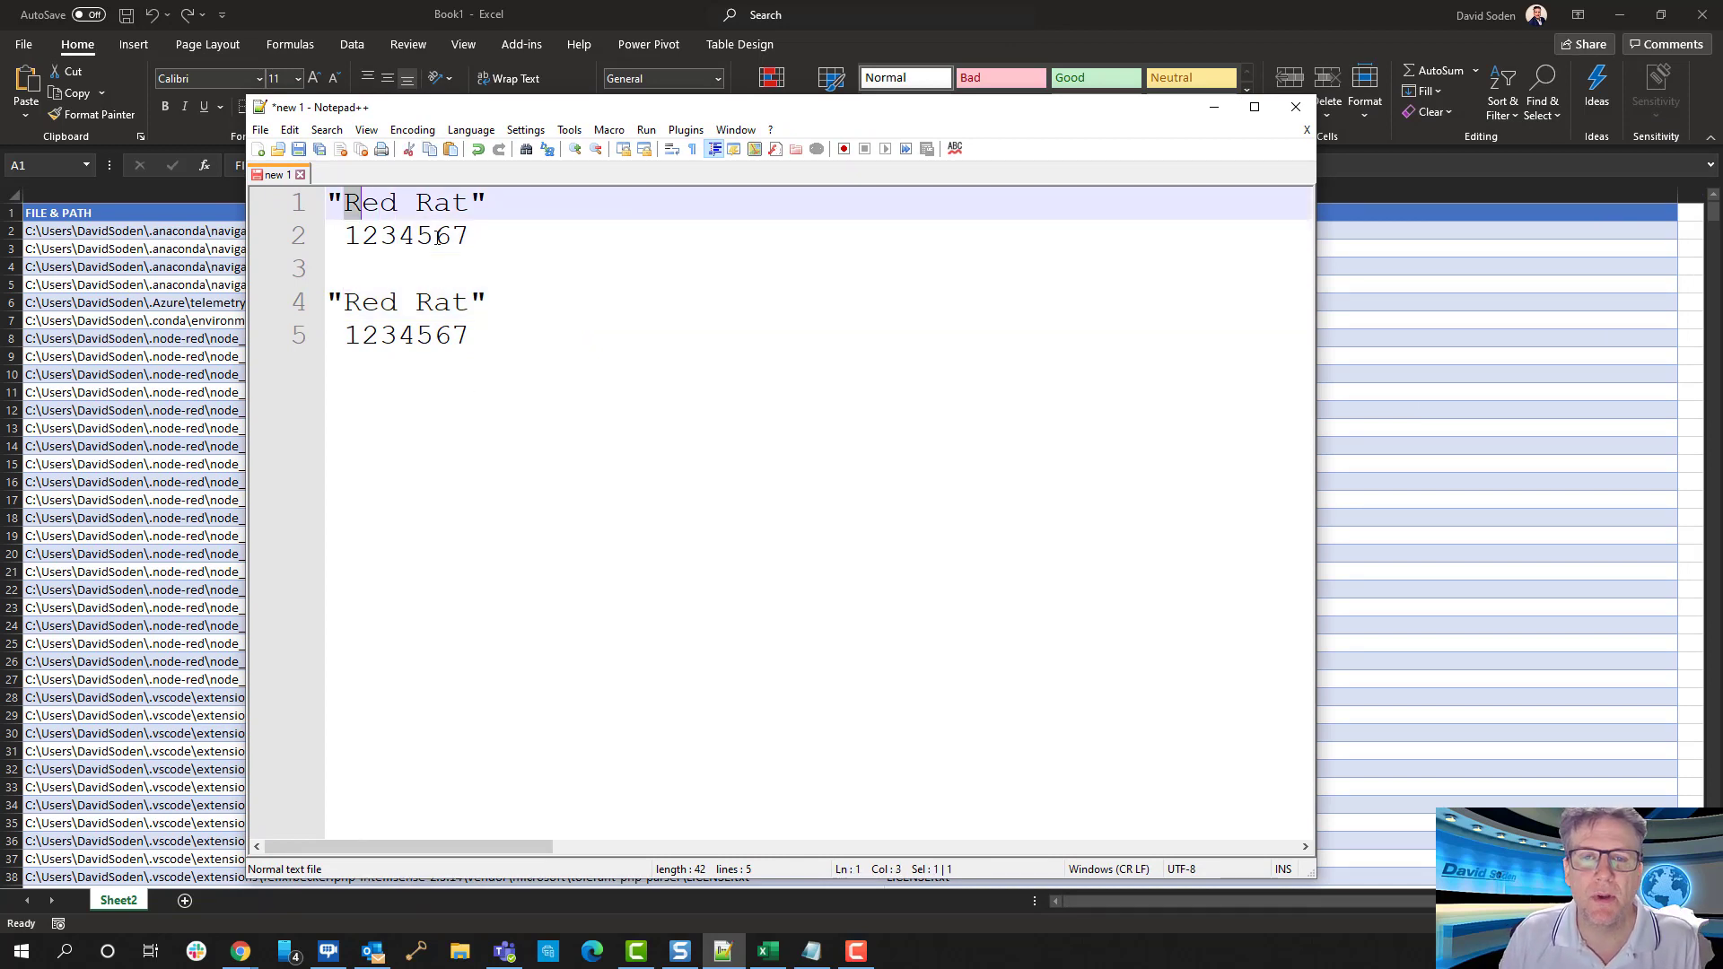
{"action": "key", "text": "Down"}
{"action": "key", "text": "Down"}
{"action": "key", "text": "Down"}
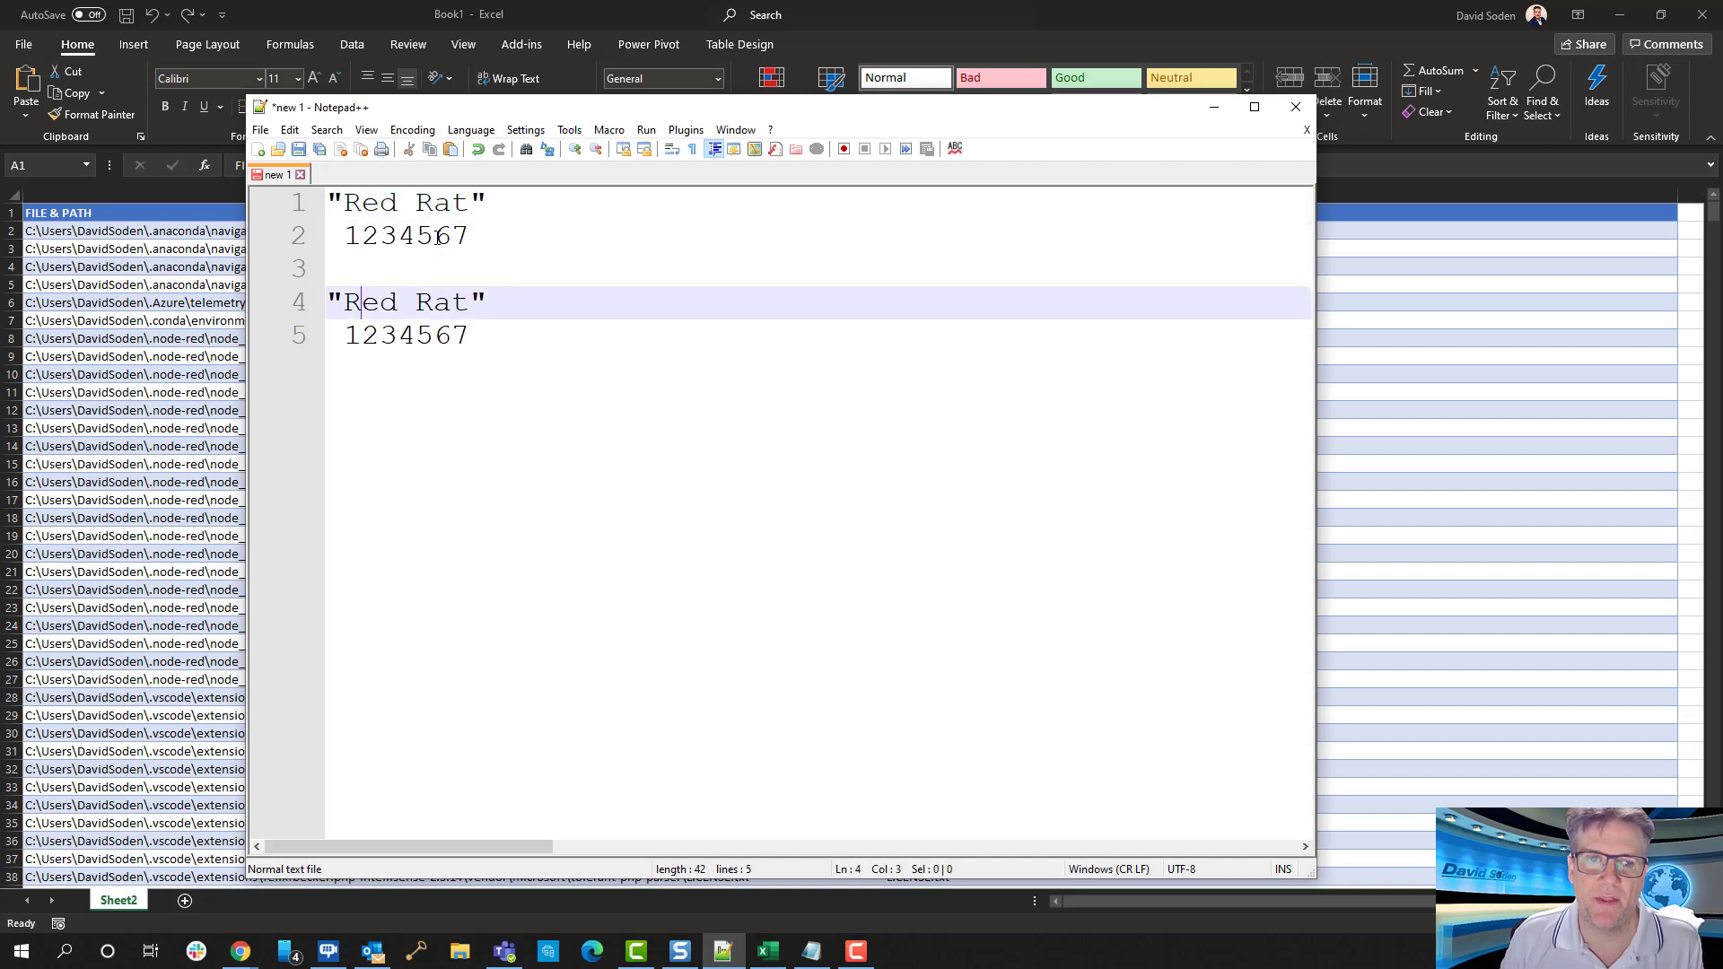
{"action": "key", "text": "shift+Right"}
{"action": "key", "text": "Delete"}
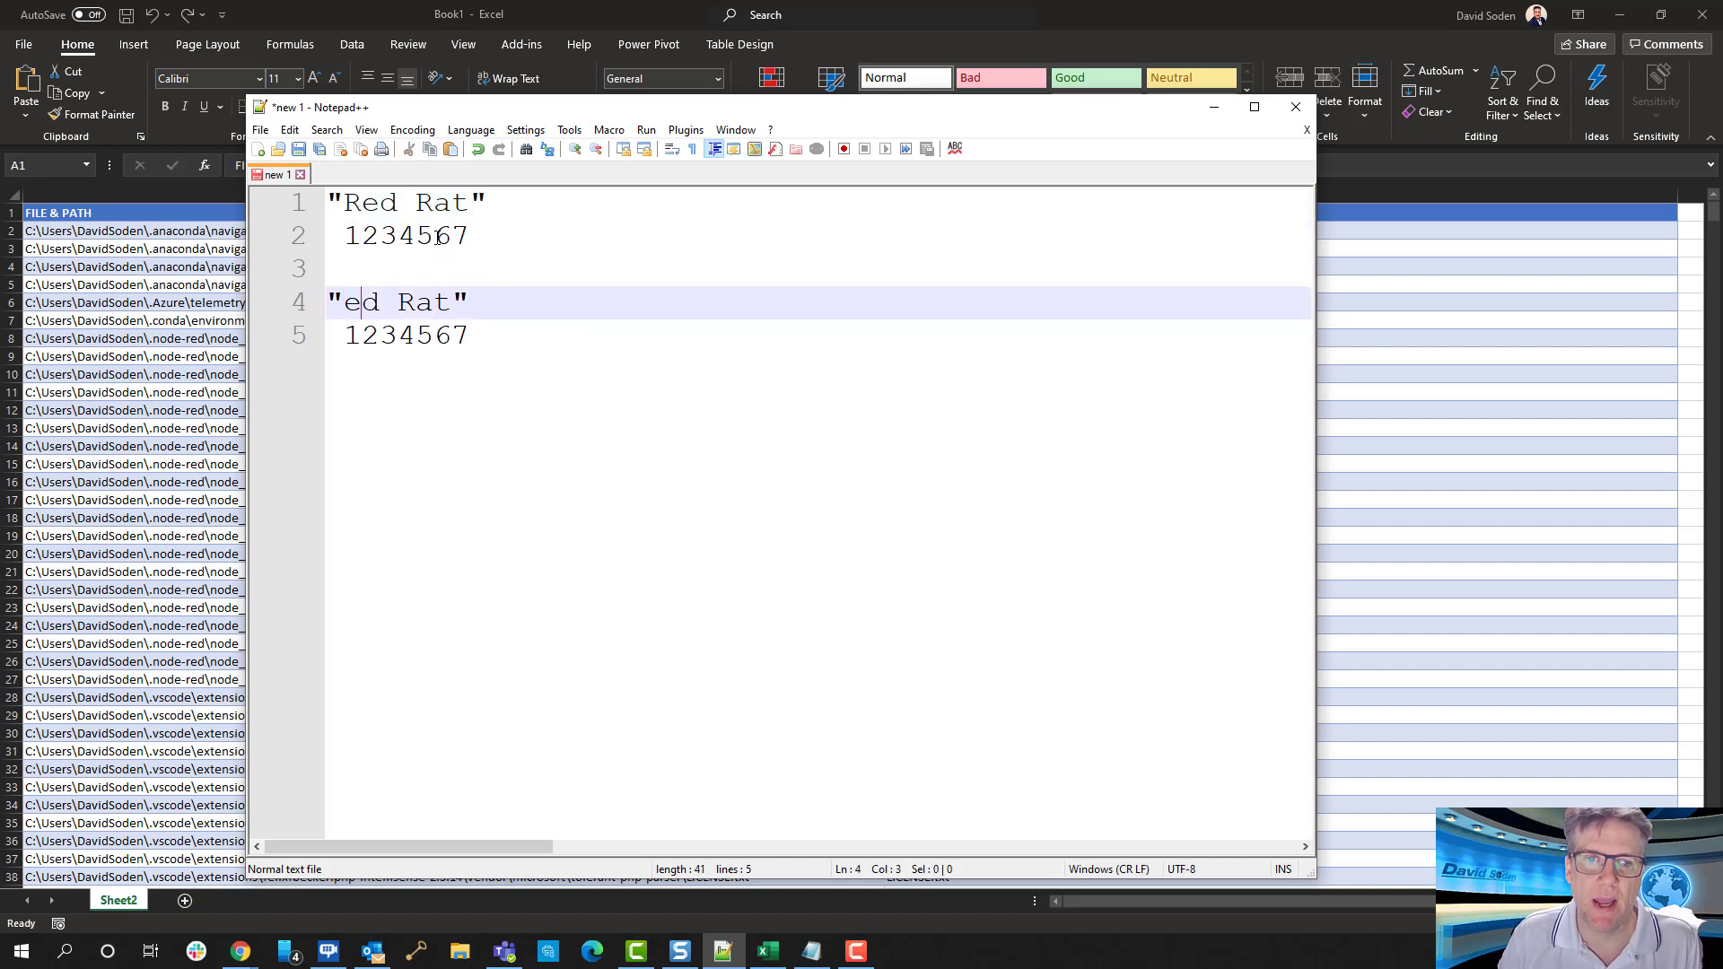
{"action": "key", "text": "Right"}
{"action": "key", "text": "Right"}
{"action": "key", "text": "shift+Right"}
{"action": "key", "text": "Delete"}
Remove 6 and 7 from the number row under the shortened sample so it reads 12345
{"action": "key", "text": "Down"}
{"action": "key", "text": "Right"}
{"action": "key", "text": "Right"}
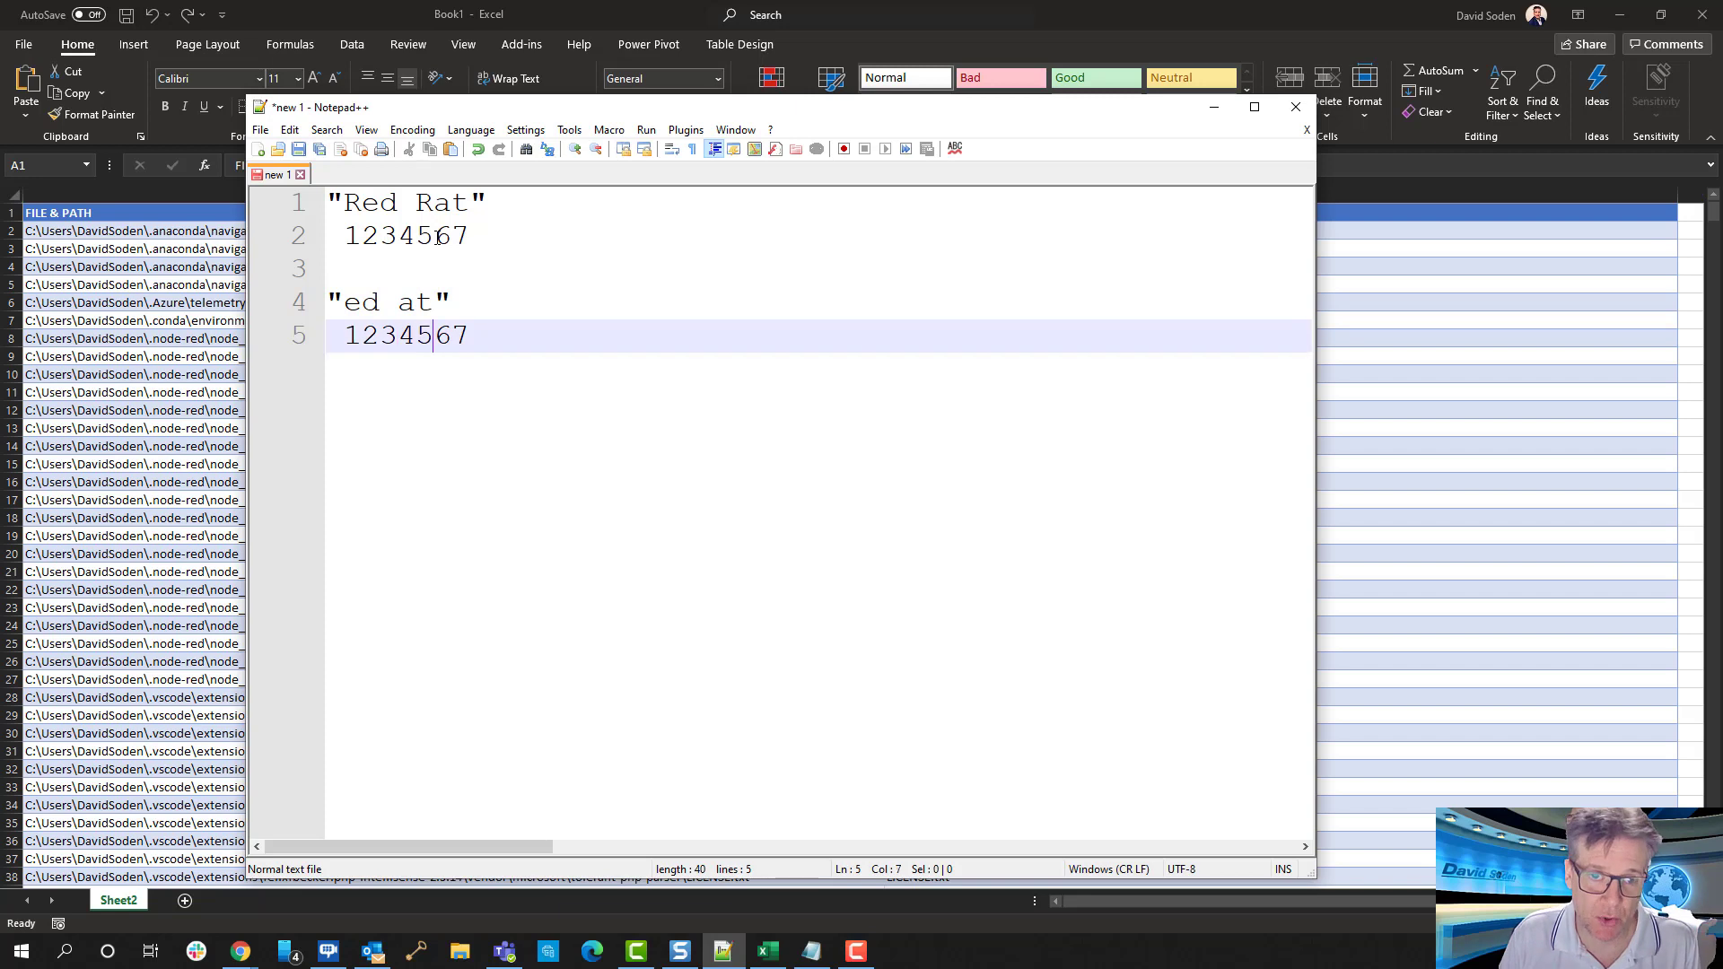
{"action": "key", "text": "Delete"}
{"action": "key", "text": "Delete"}
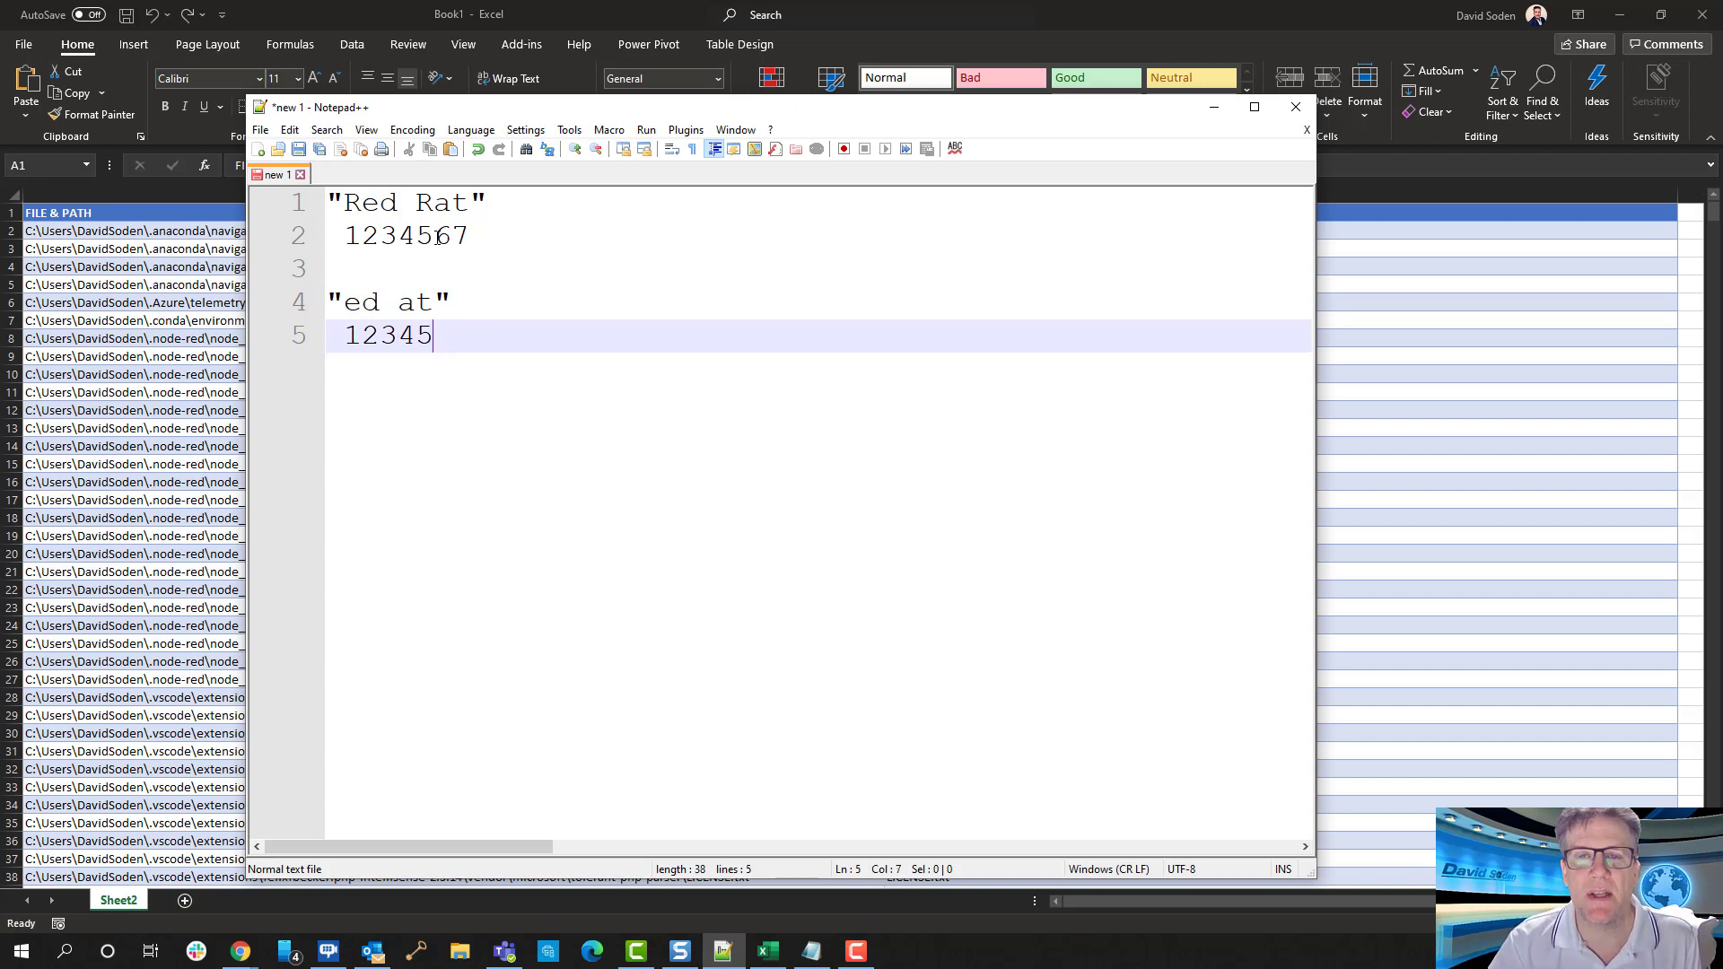
Add the calculation 7-5=2 on a new line below 12345 and highlight its result
{"action": "left_click", "coordinate": [467, 235]}
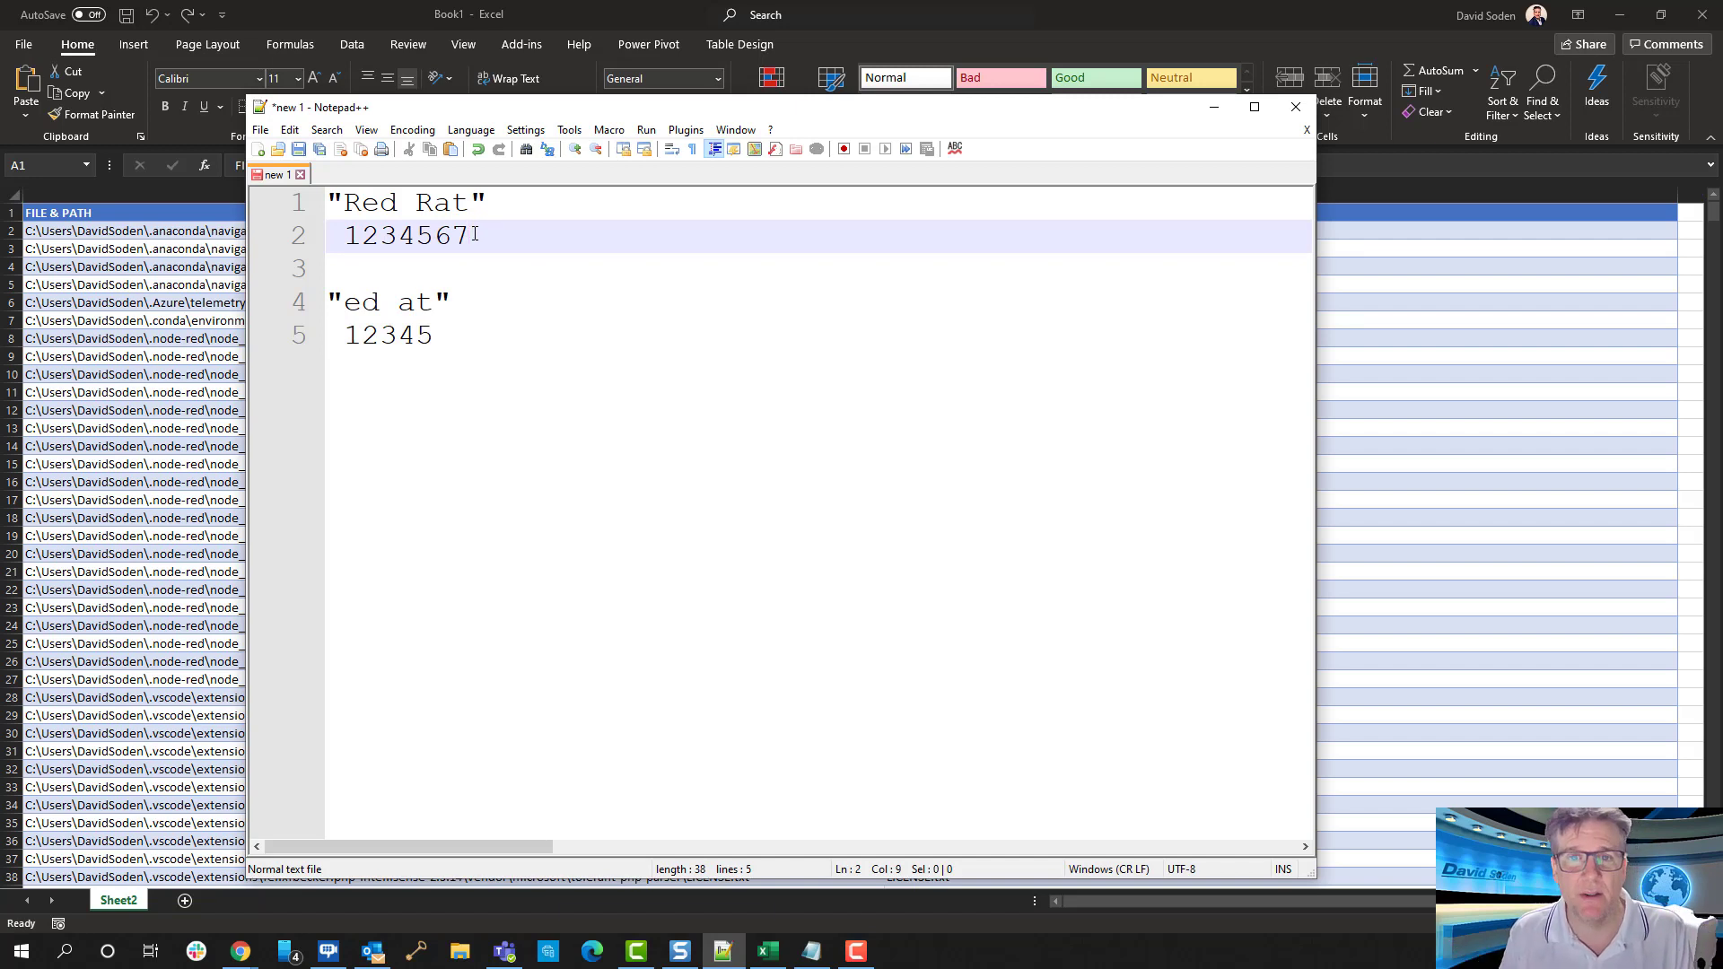
{"action": "key", "text": "Down"}
{"action": "left_click", "coordinate": [458, 369]}
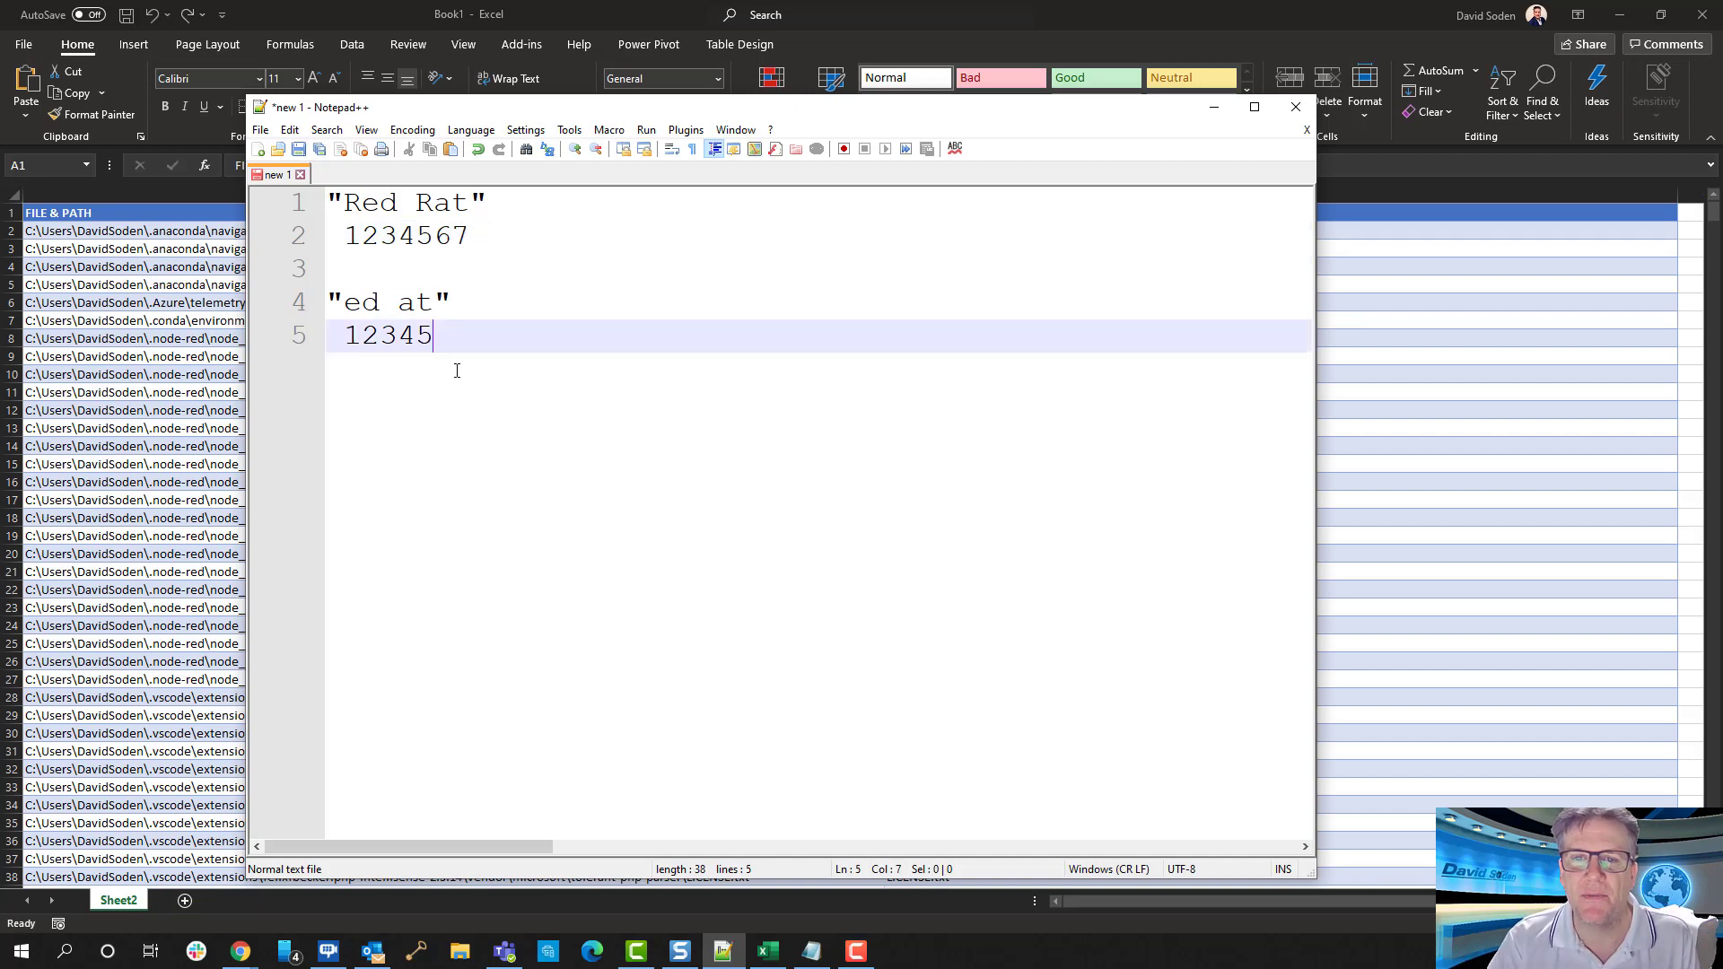
{"action": "key", "text": "Return"}
{"action": "type", "text": "7-5"}
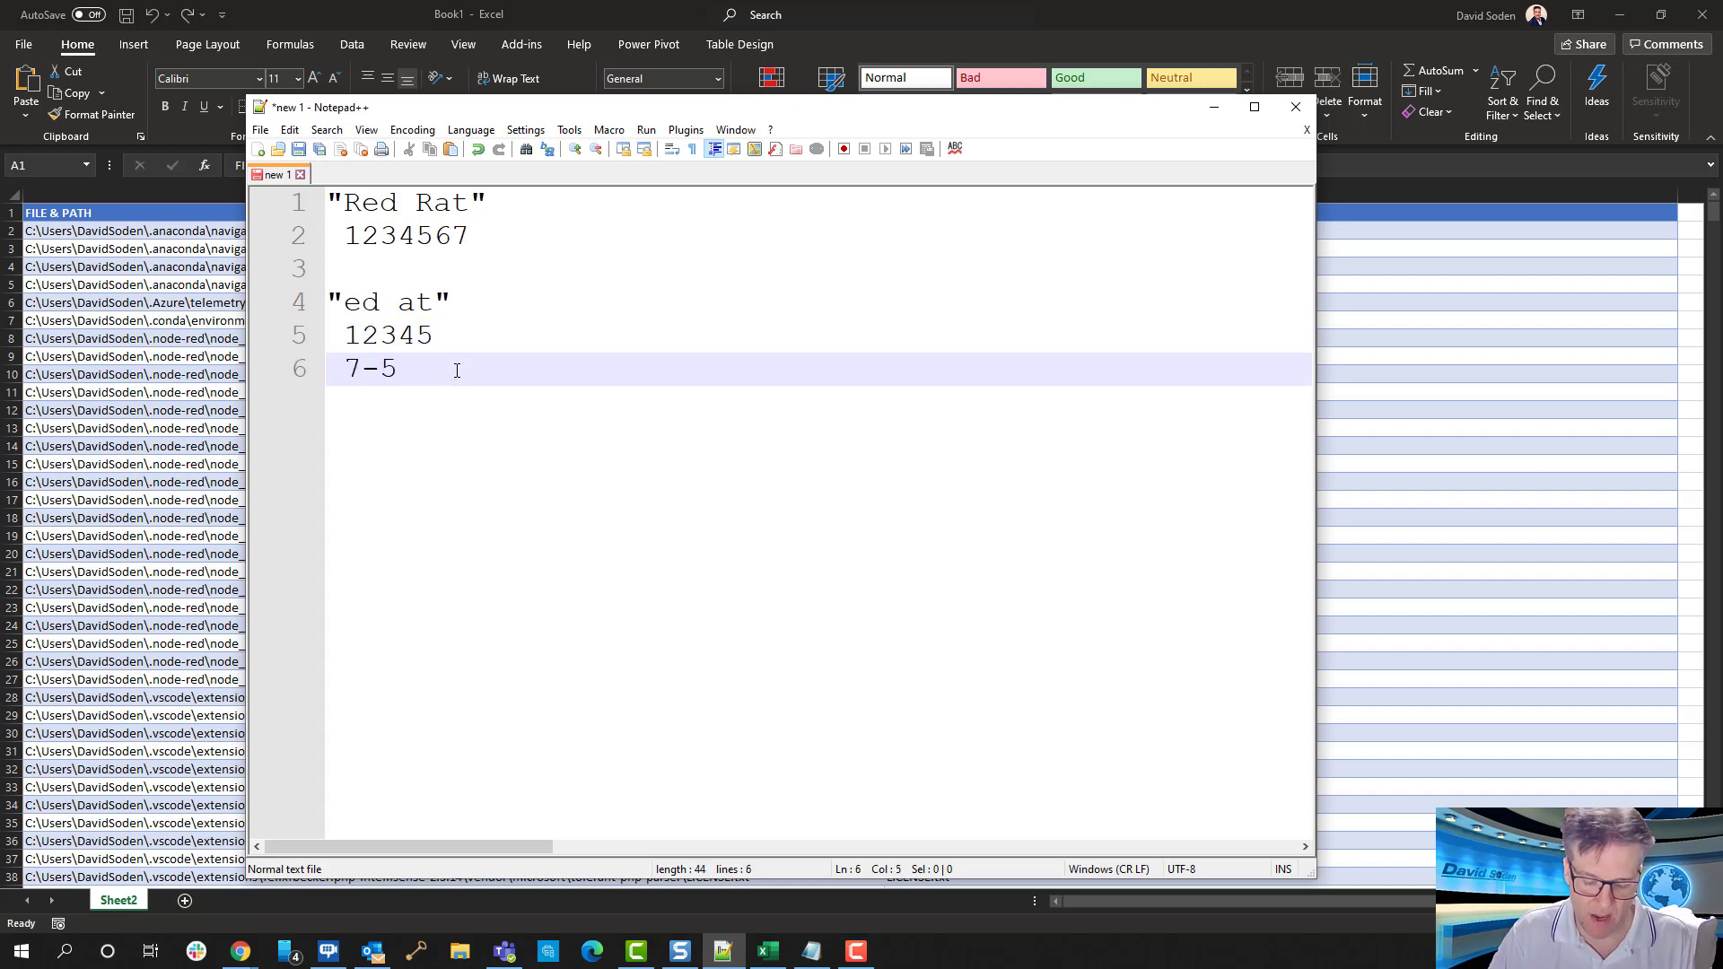
{"action": "type", "text": "=2"}
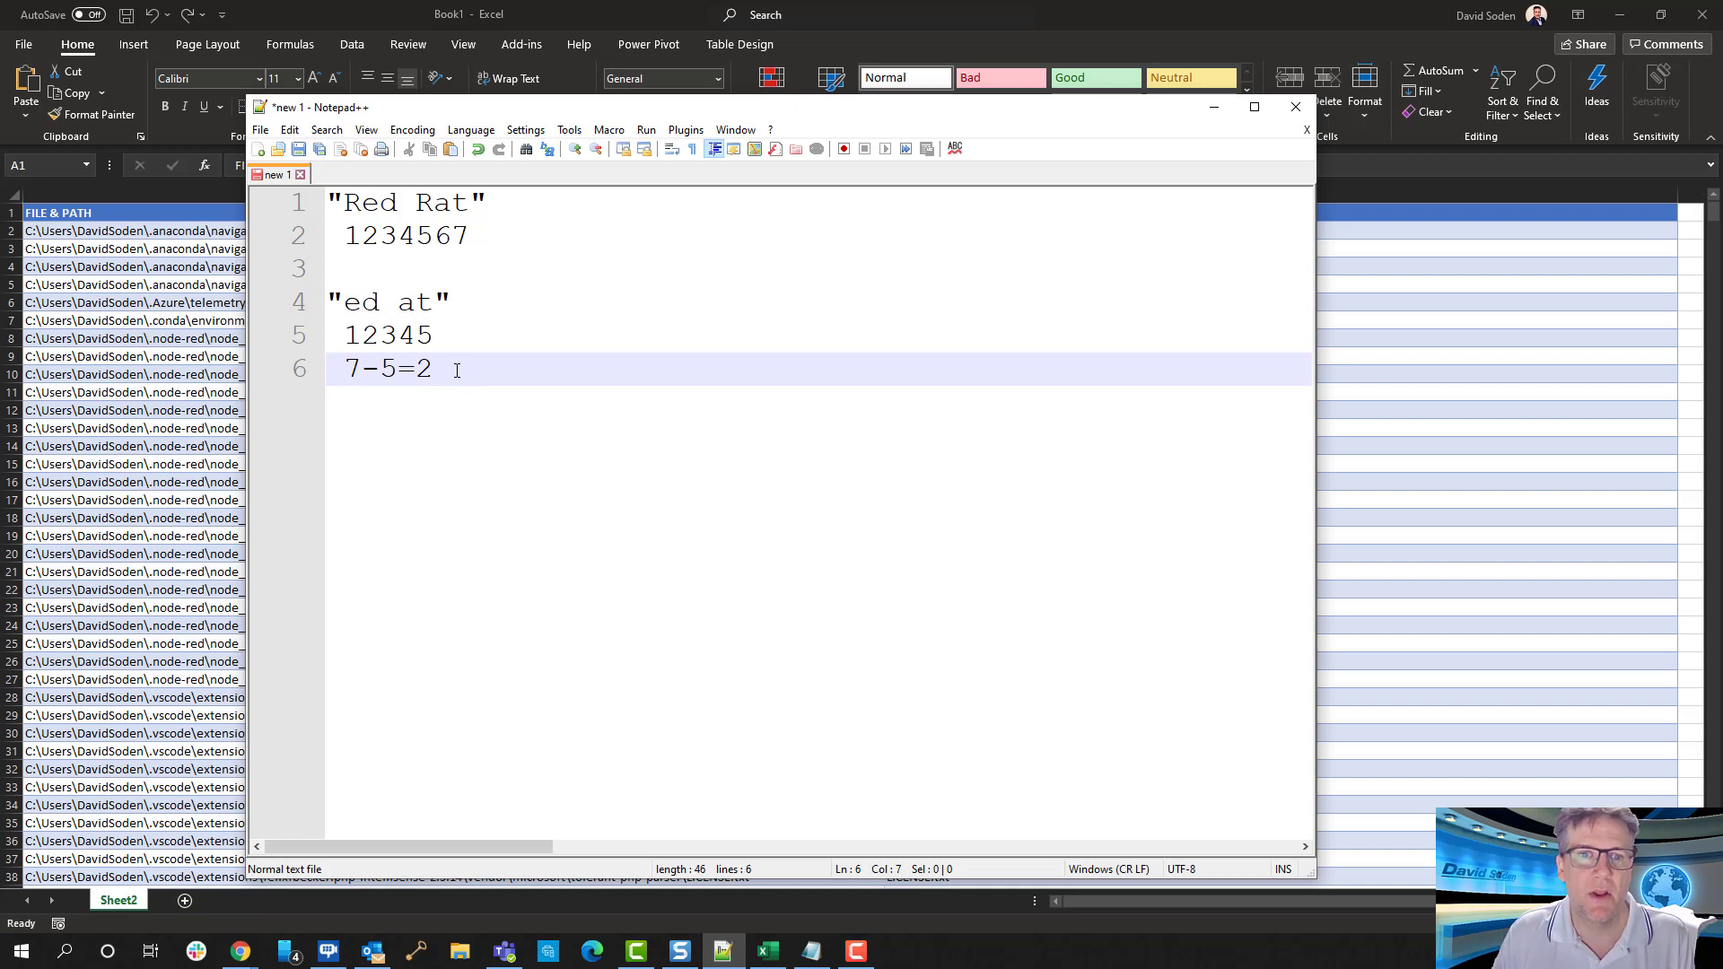
{"action": "key", "text": "shift+Left"}
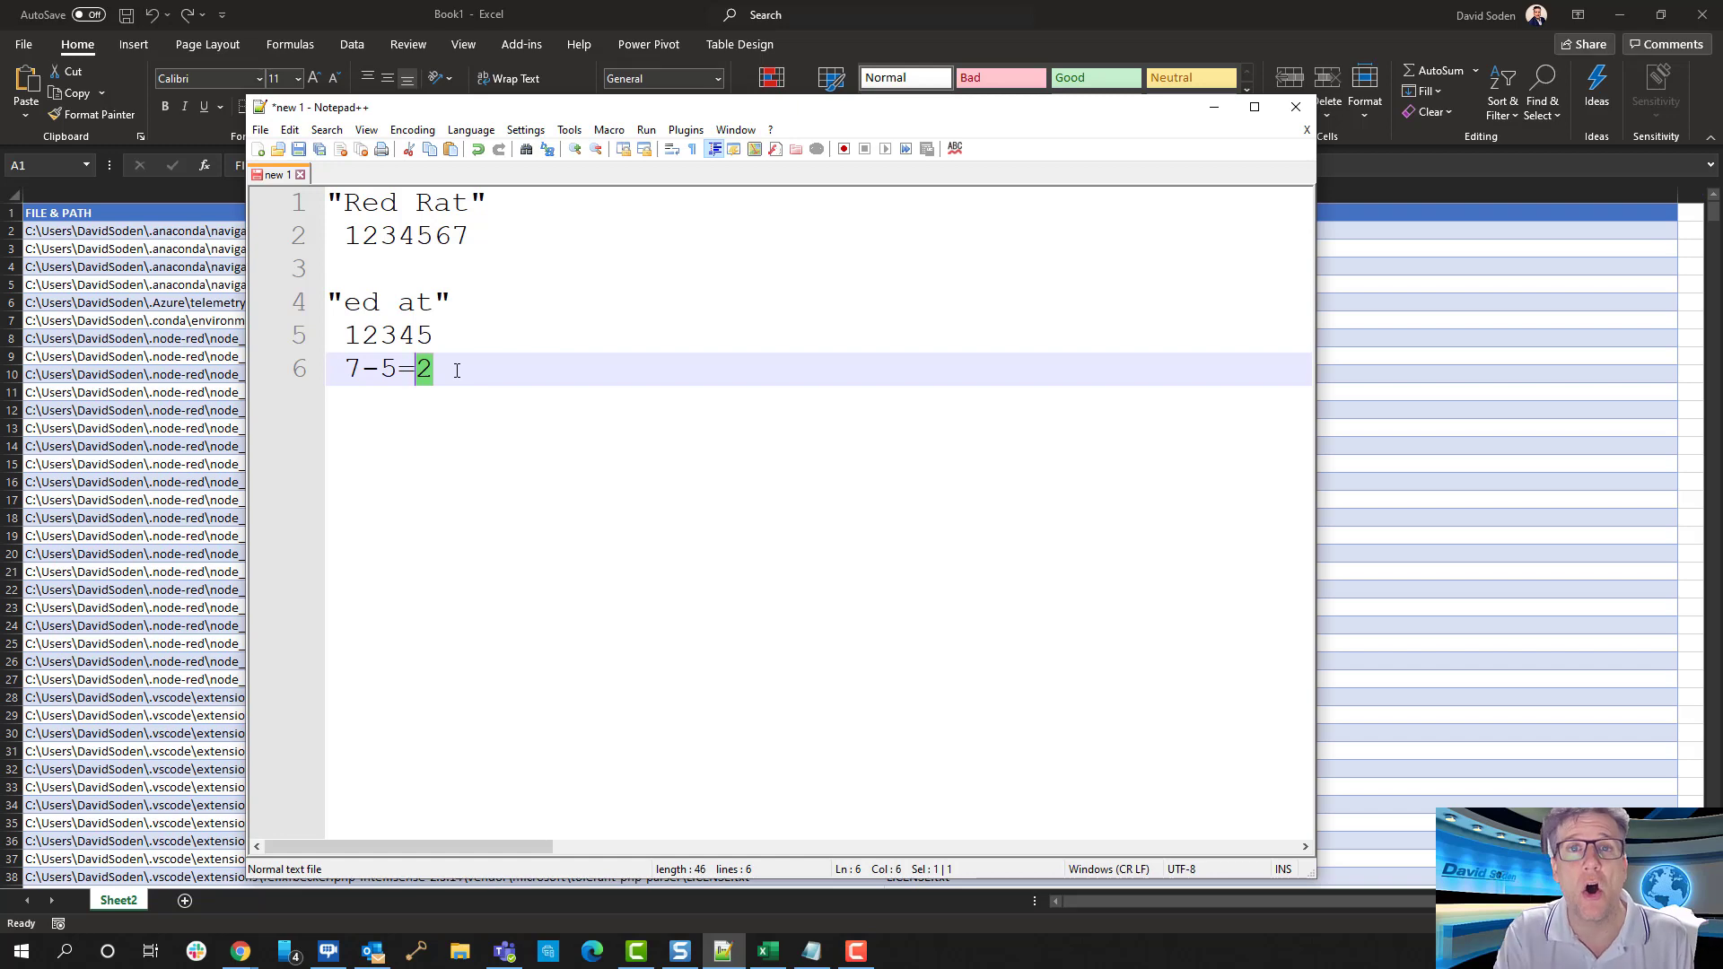
Return to the Excel workbook and copy the entire formula from cell B2
{"action": "left_click_drag", "start_coordinate": [929, 114], "coordinate": [0, 117]}
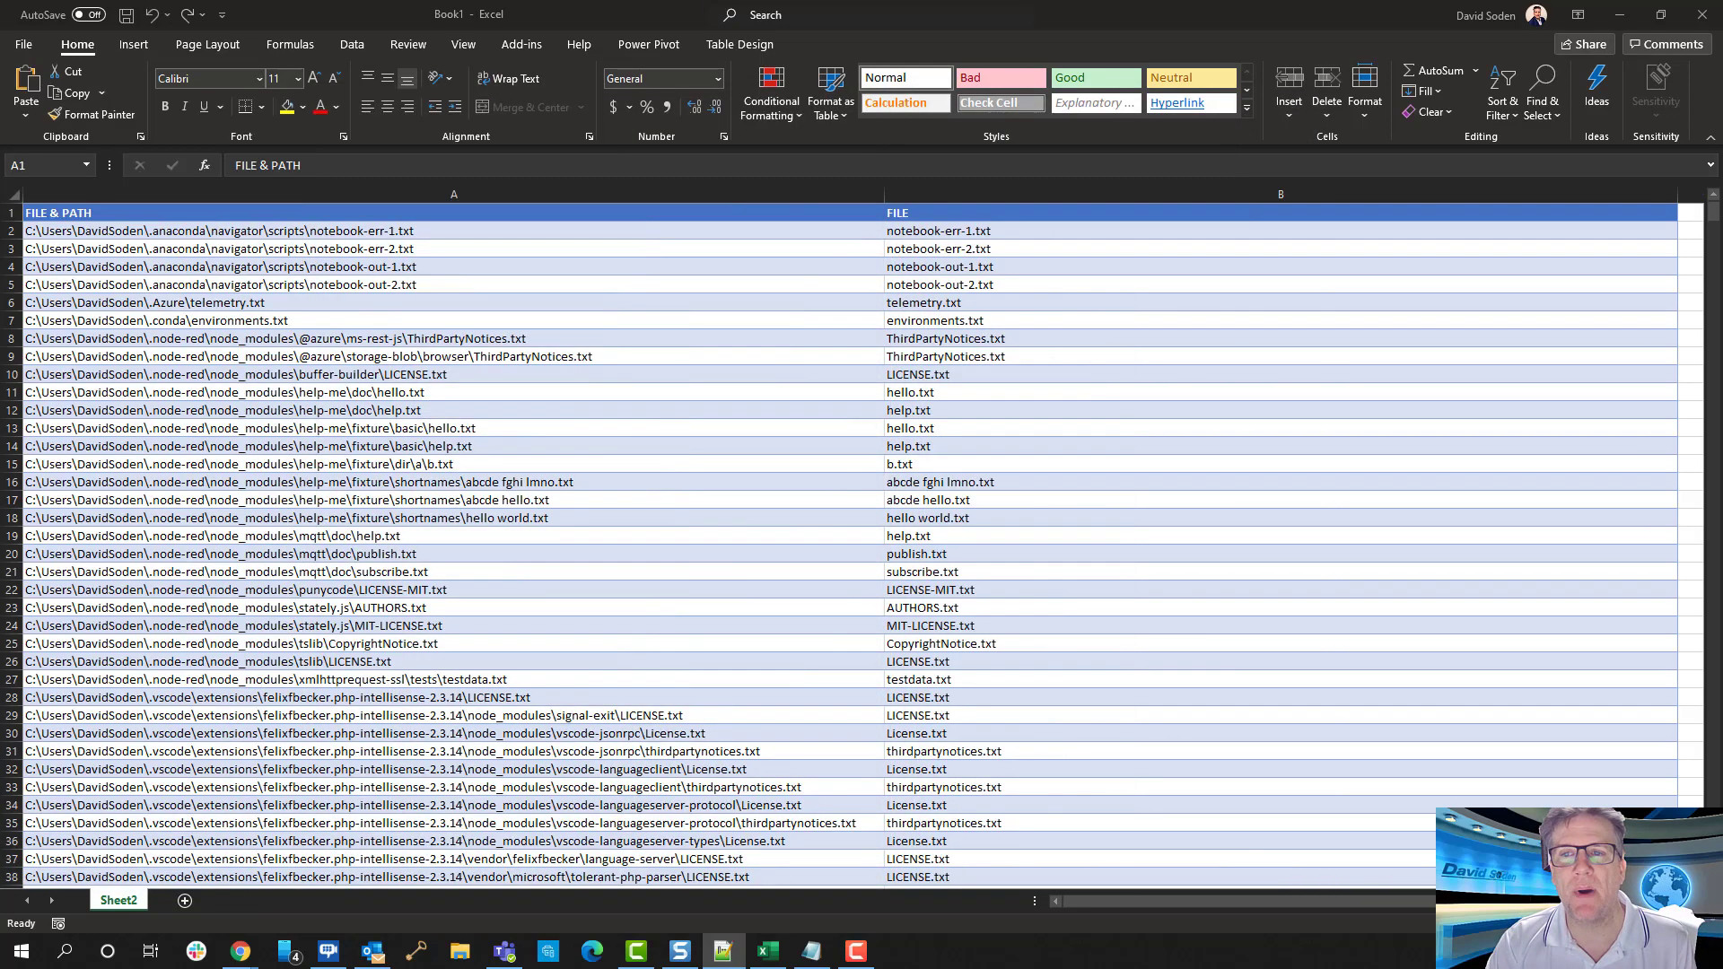
{"action": "left_click", "coordinate": [949, 233]}
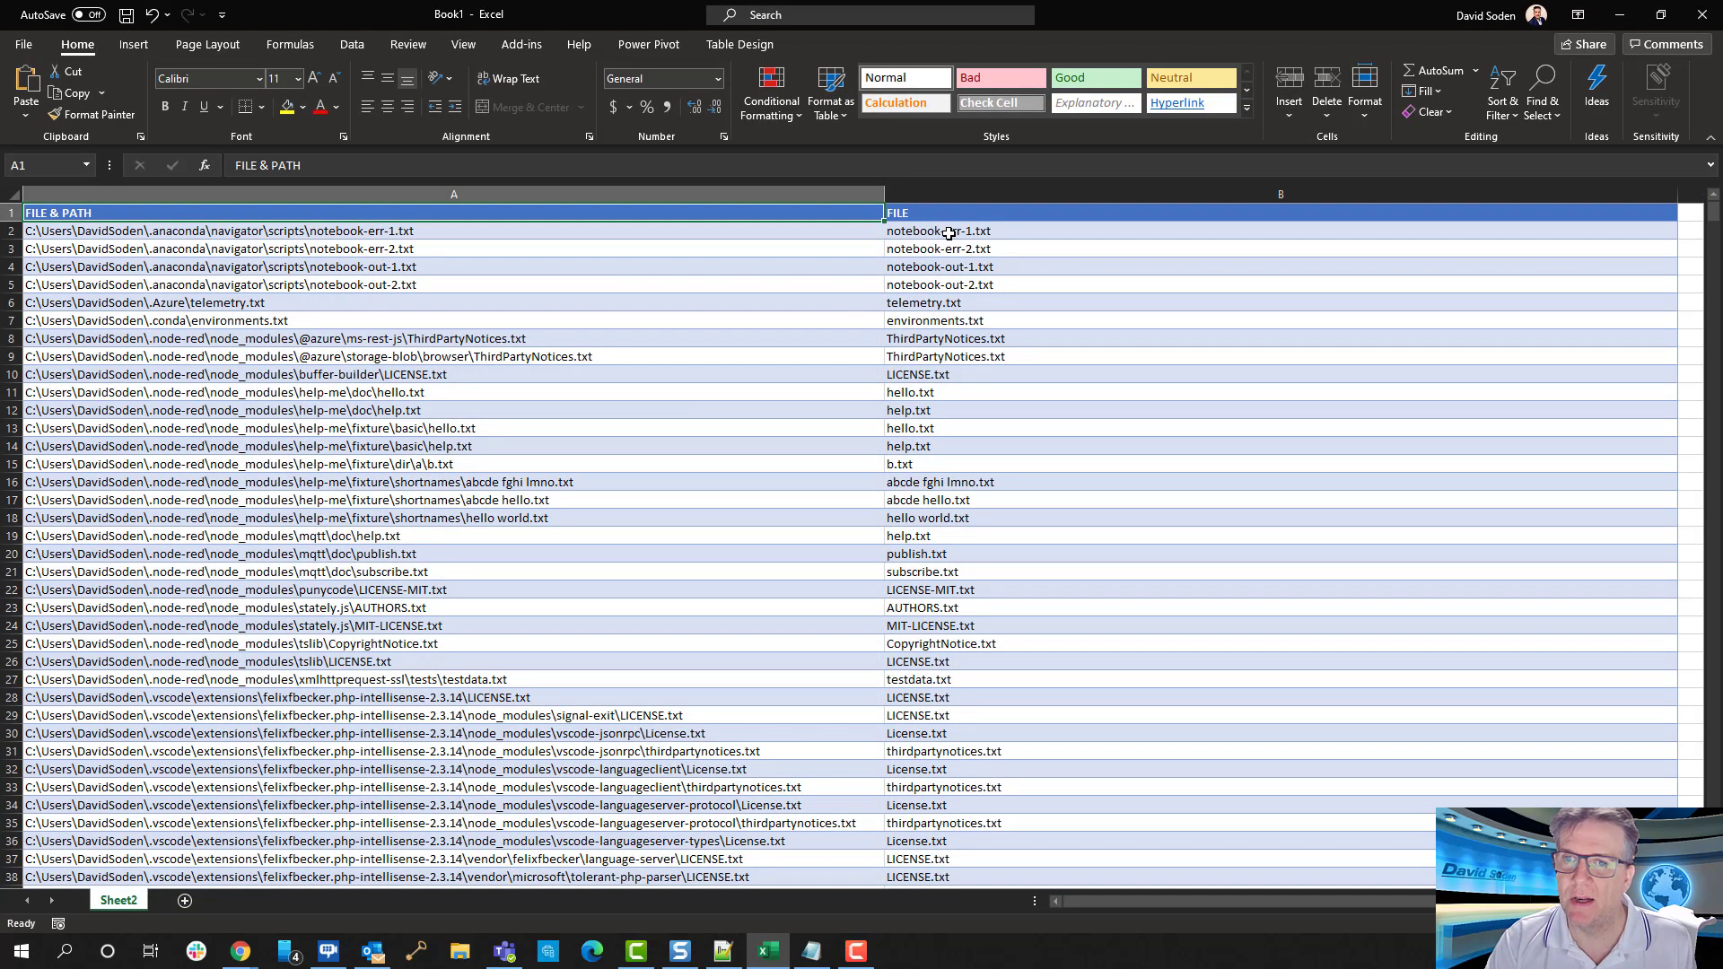
{"action": "double_click", "coordinate": [949, 233]}
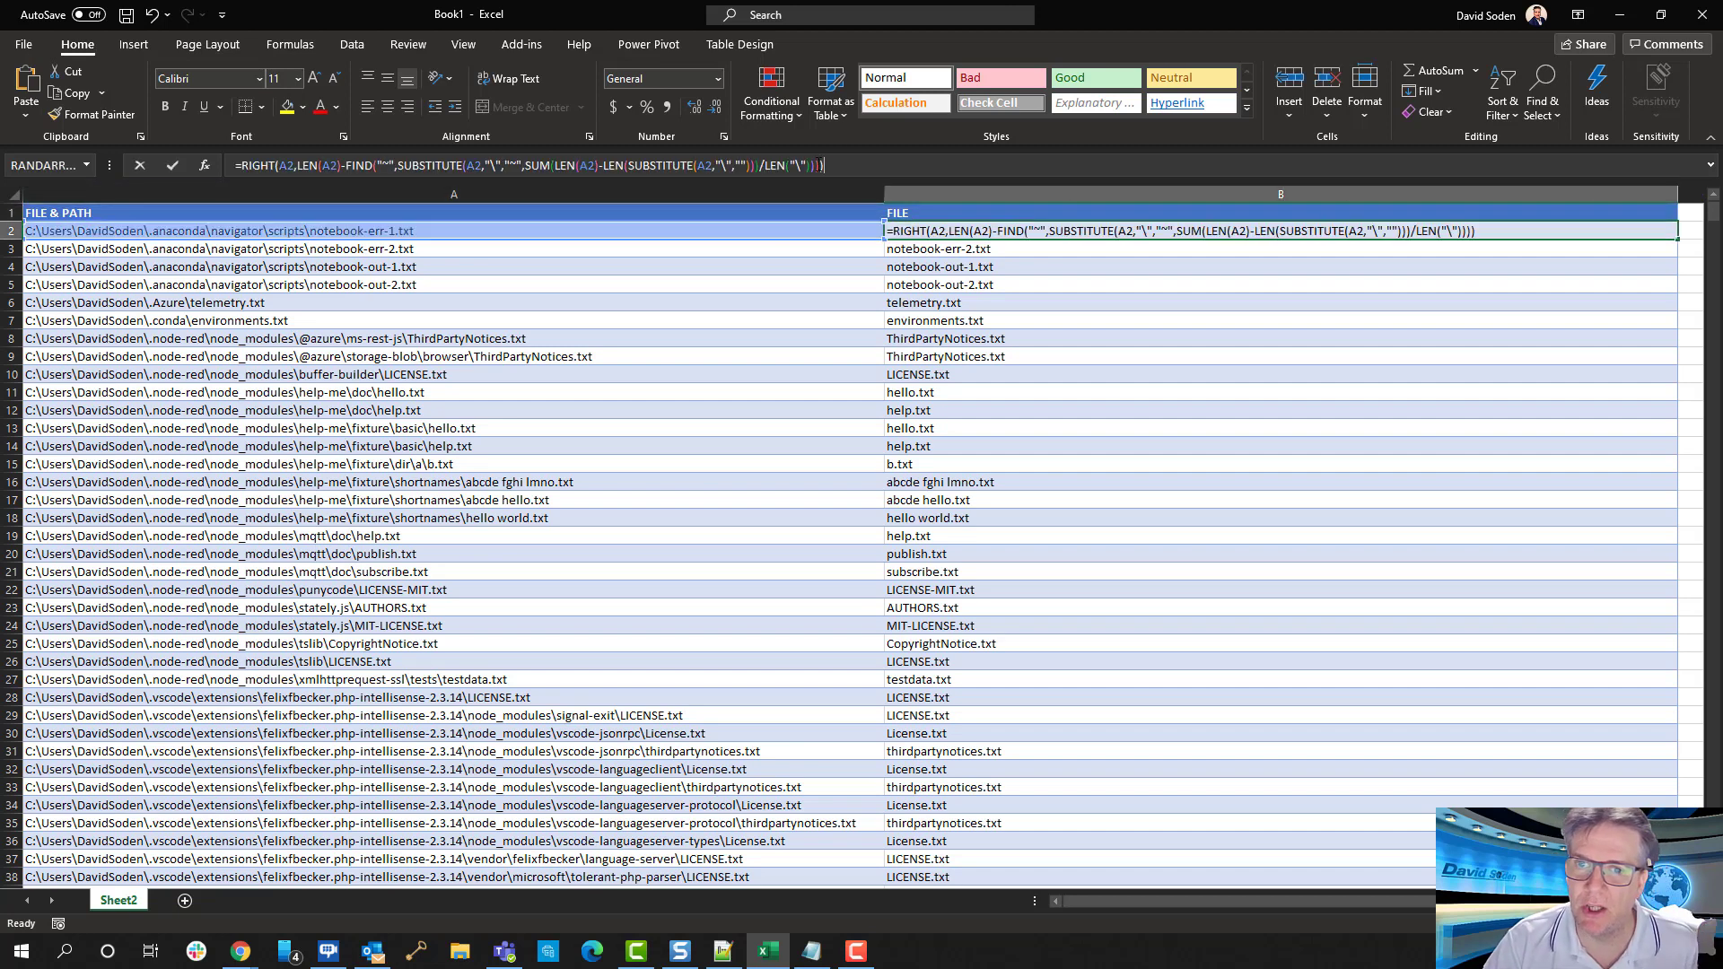
{"action": "left_click_drag", "start_coordinate": [820, 165], "coordinate": [233, 167]}
{"action": "key", "text": "ctrl+c"}
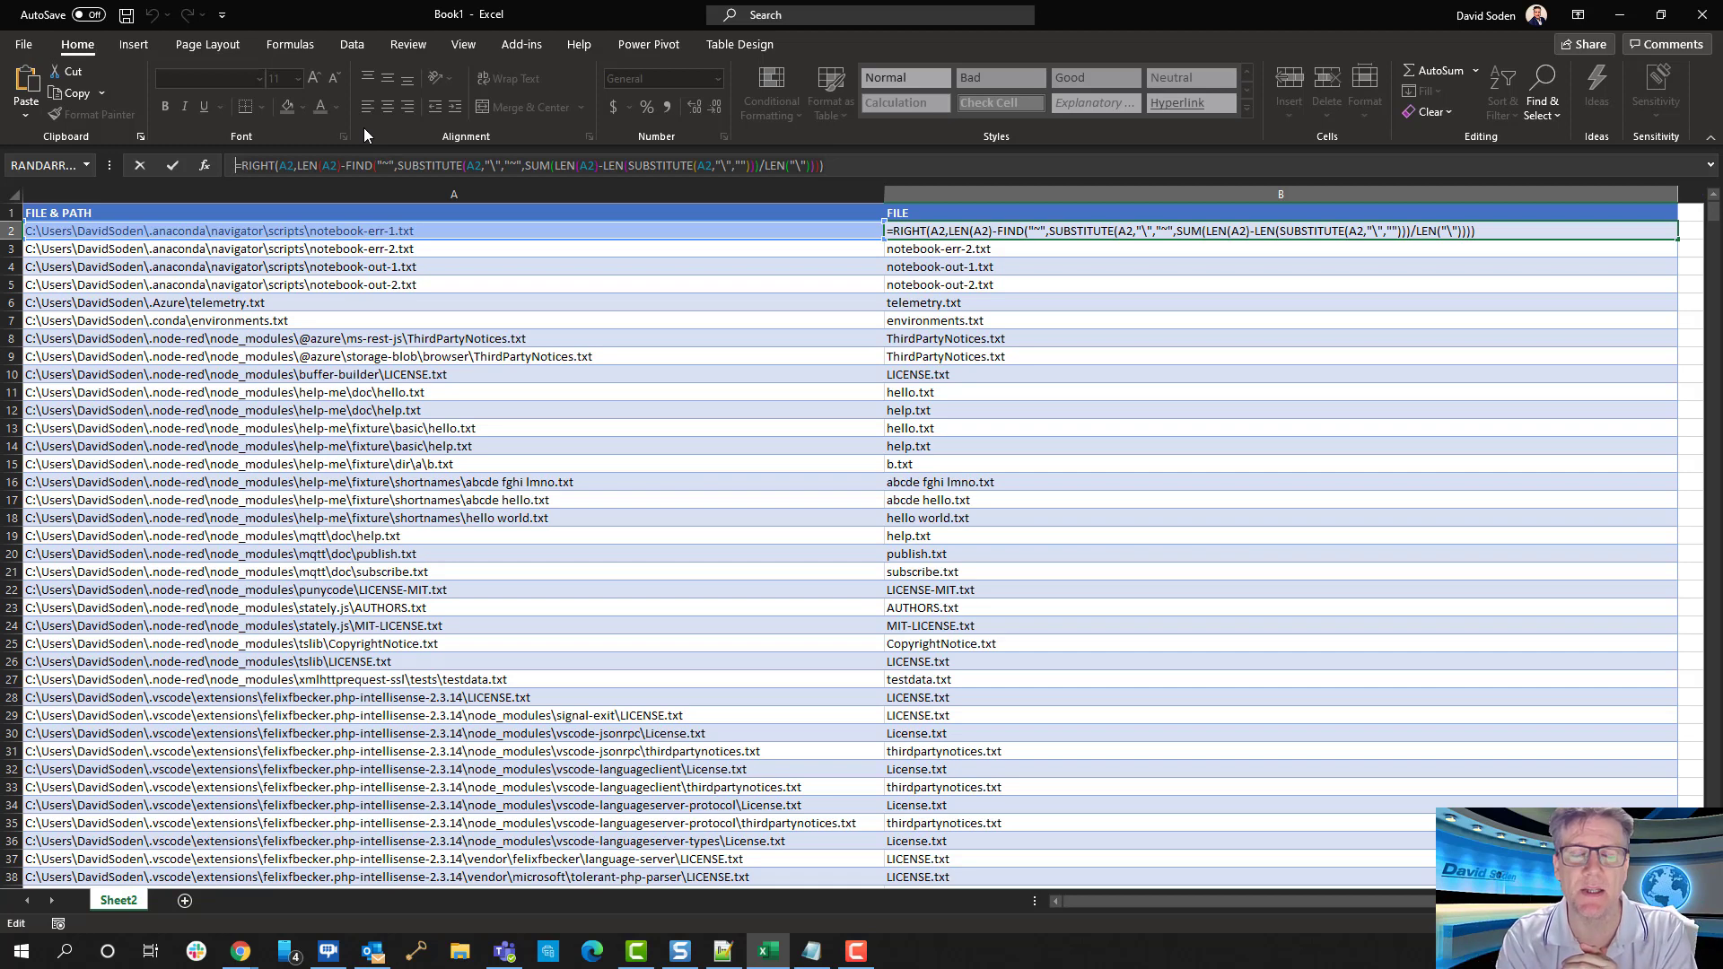
Switch to the Notepad++ note and paste the copied formula on line 8, leaving a blank line below the 7-5=2 calculation
{"action": "key", "text": "alt+Tab"}
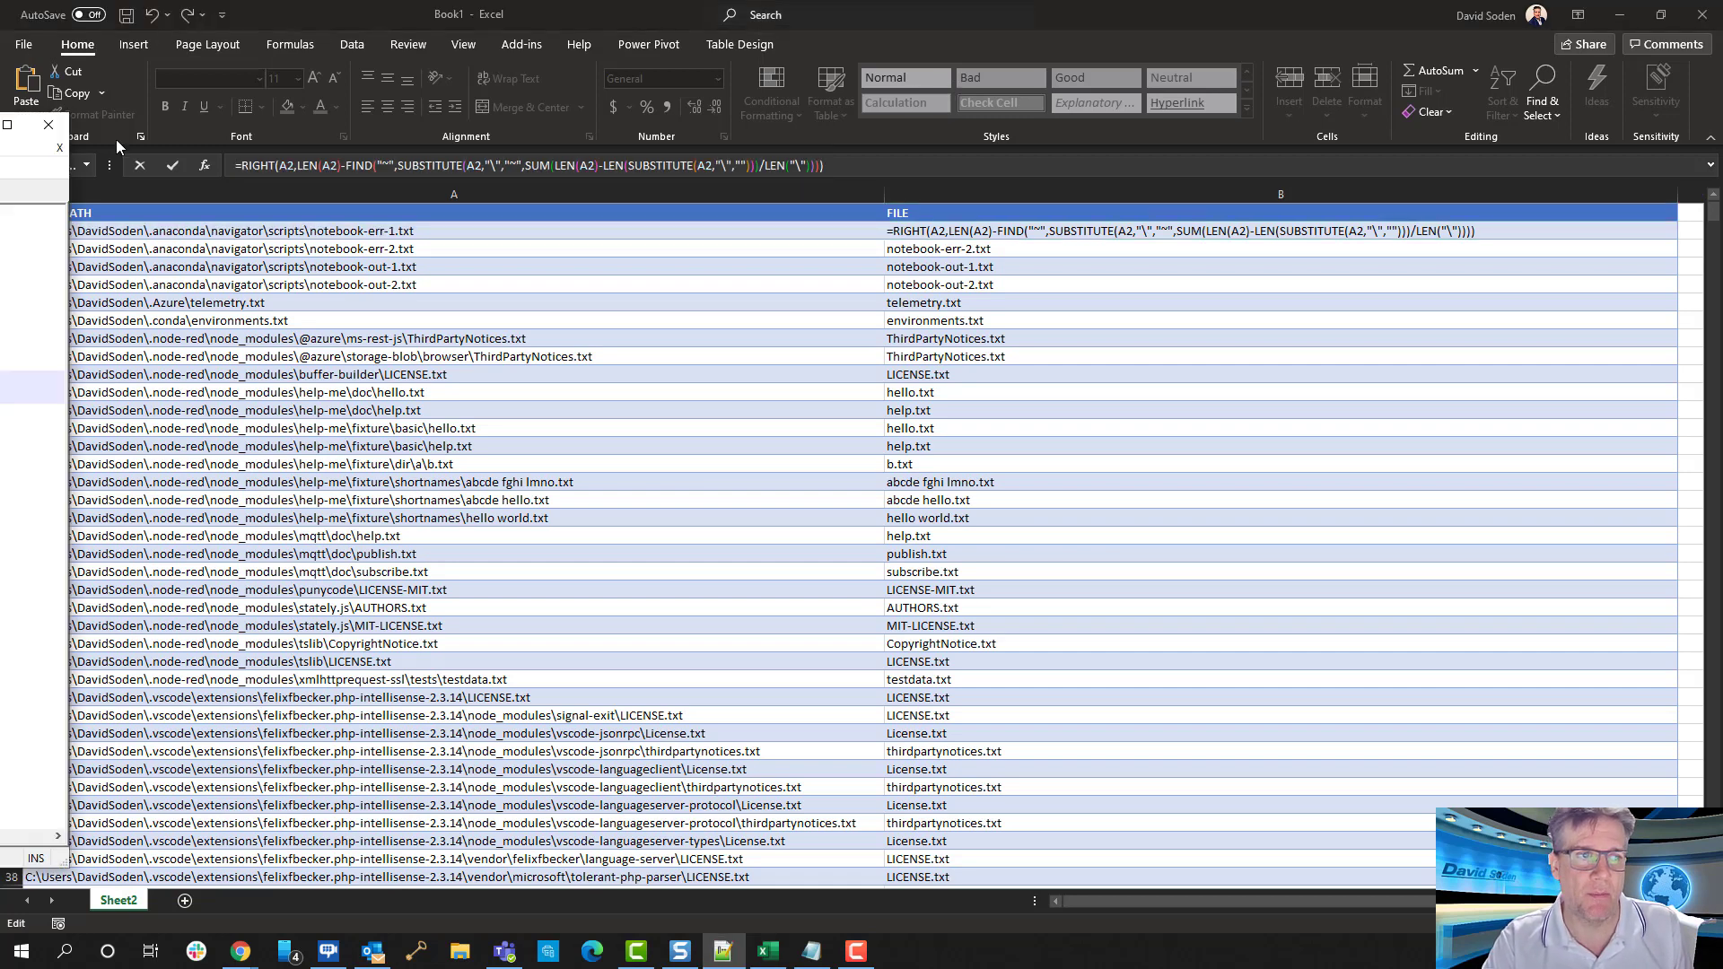
{"action": "key", "text": "Return"}
{"action": "key", "text": "Return"}
{"action": "key", "text": "ctrl+v"}
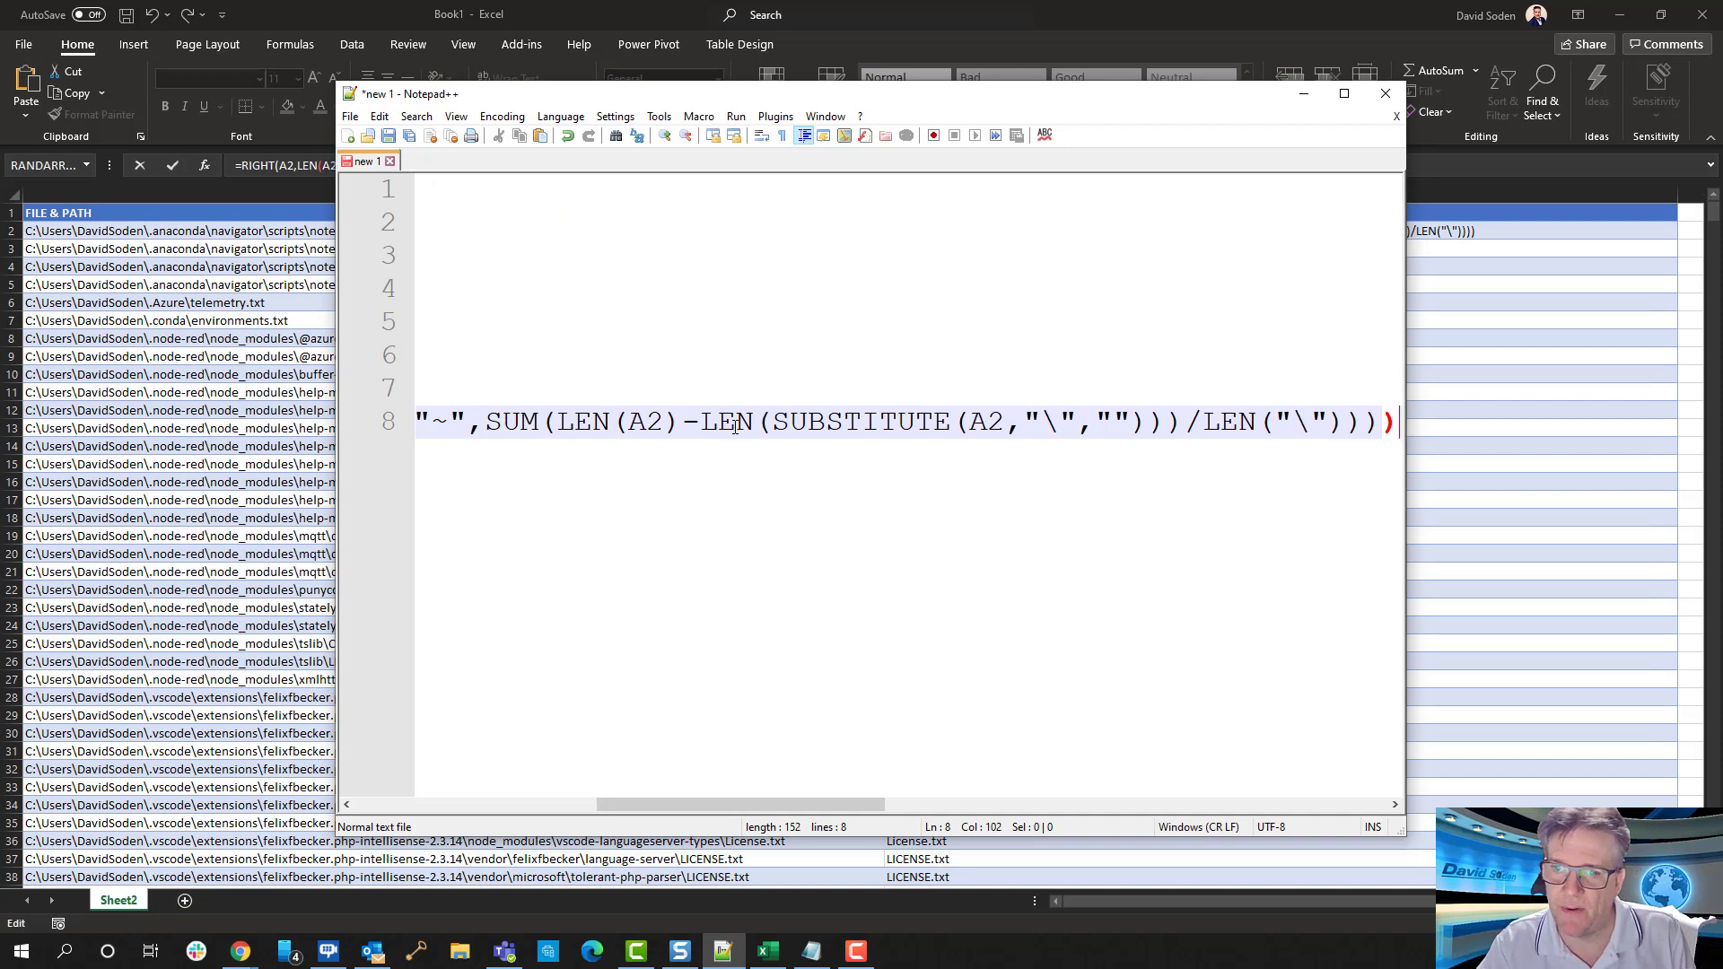
Delete everything before SUM on line 8 so the pasted formula starts with SUM(LEN(A2)
{"action": "left_click", "coordinate": [763, 423]}
{"action": "key", "text": "Left"}
{"action": "key", "text": "Left"}
{"action": "key", "text": "Left"}
{"action": "key", "text": "Left"}
{"action": "key", "text": "Left"}
{"action": "key", "text": "Left"}
{"action": "key", "text": "Left"}
{"action": "key", "text": "Left"}
{"action": "key", "text": "Left"}
{"action": "key", "text": "Left"}
{"action": "key", "text": "Left"}
{"action": "key", "text": "Left"}
{"action": "key", "text": "Left"}
{"action": "key", "text": "Left"}
{"action": "key", "text": "Left"}
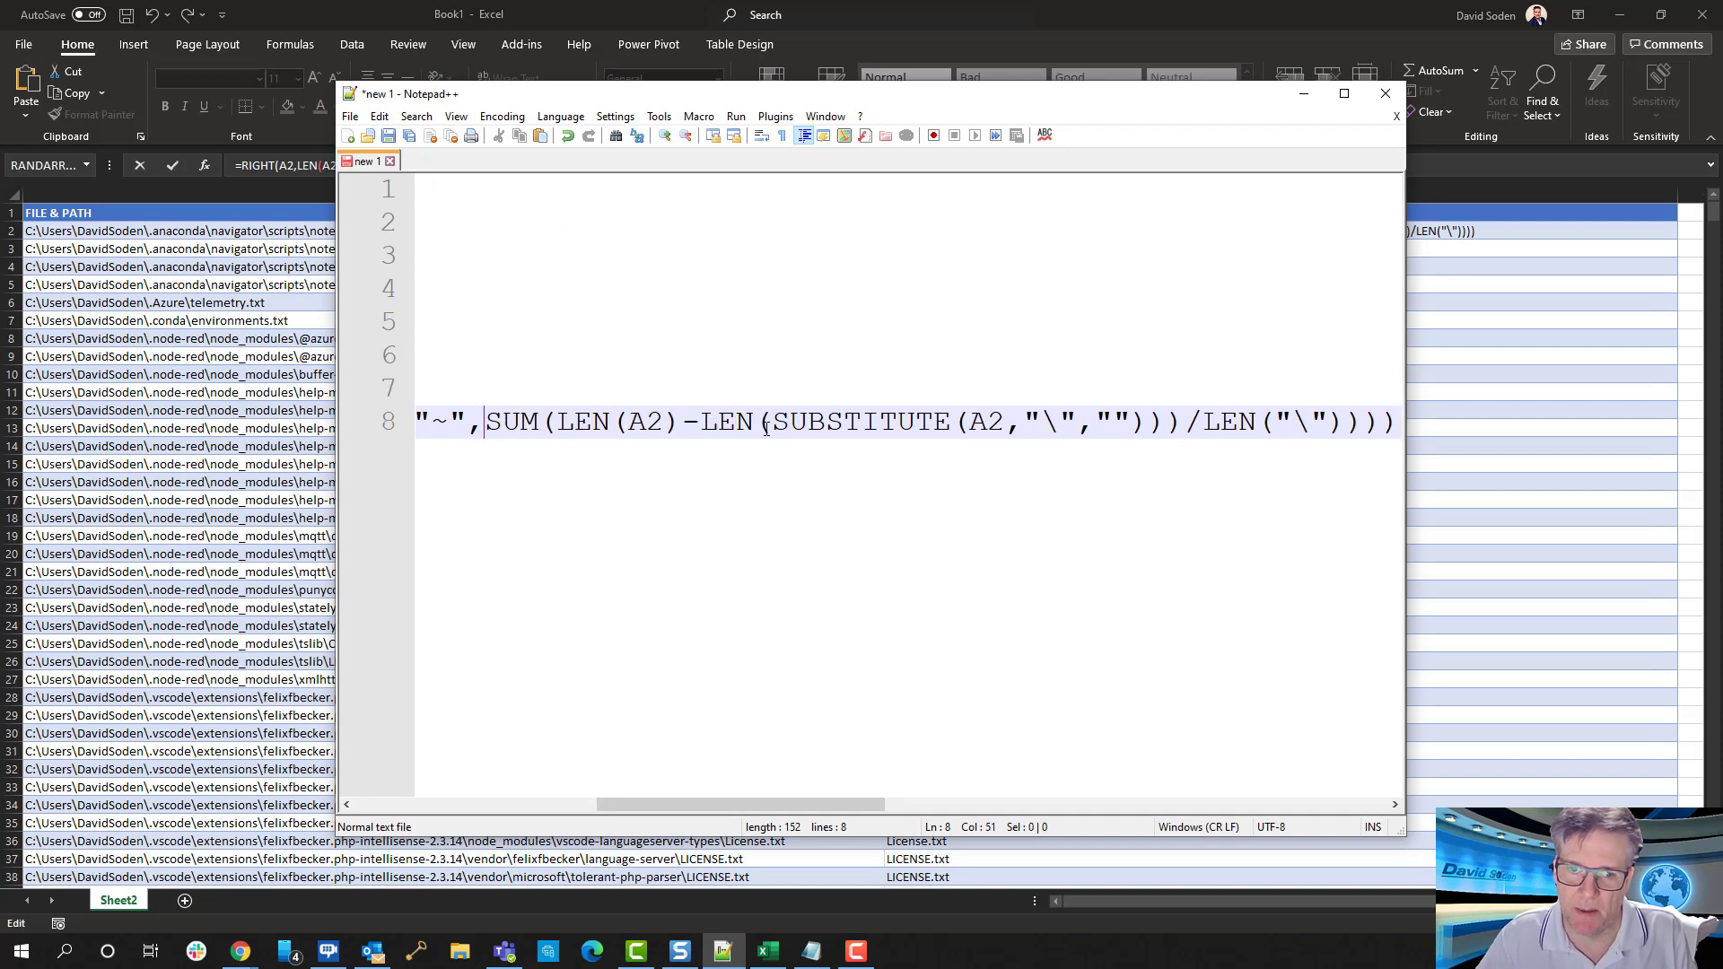
{"action": "key", "text": "shift+Home"}
{"action": "key", "text": "Delete"}
{"action": "key", "text": "End"}
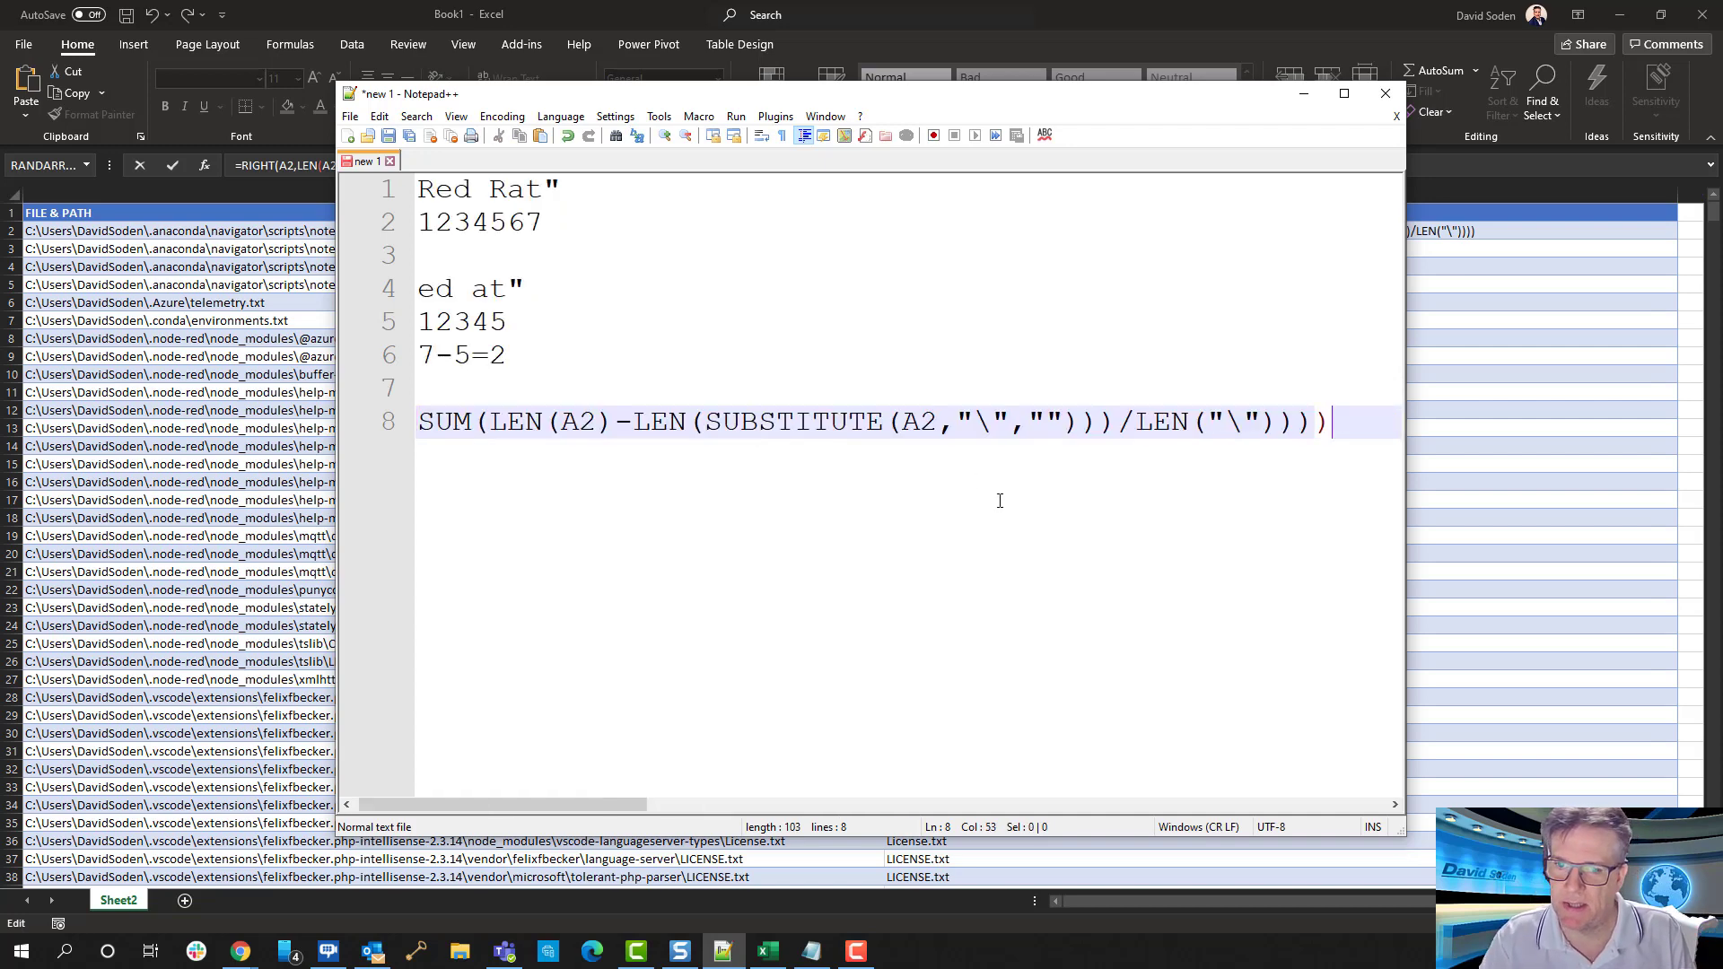
Trim the division by LEN("\") from line 8 so it reads SUM(LEN(A2)-LEN(SUBSTITUTE(A2,"\",""))))
{"action": "left_click", "coordinate": [1081, 422]}
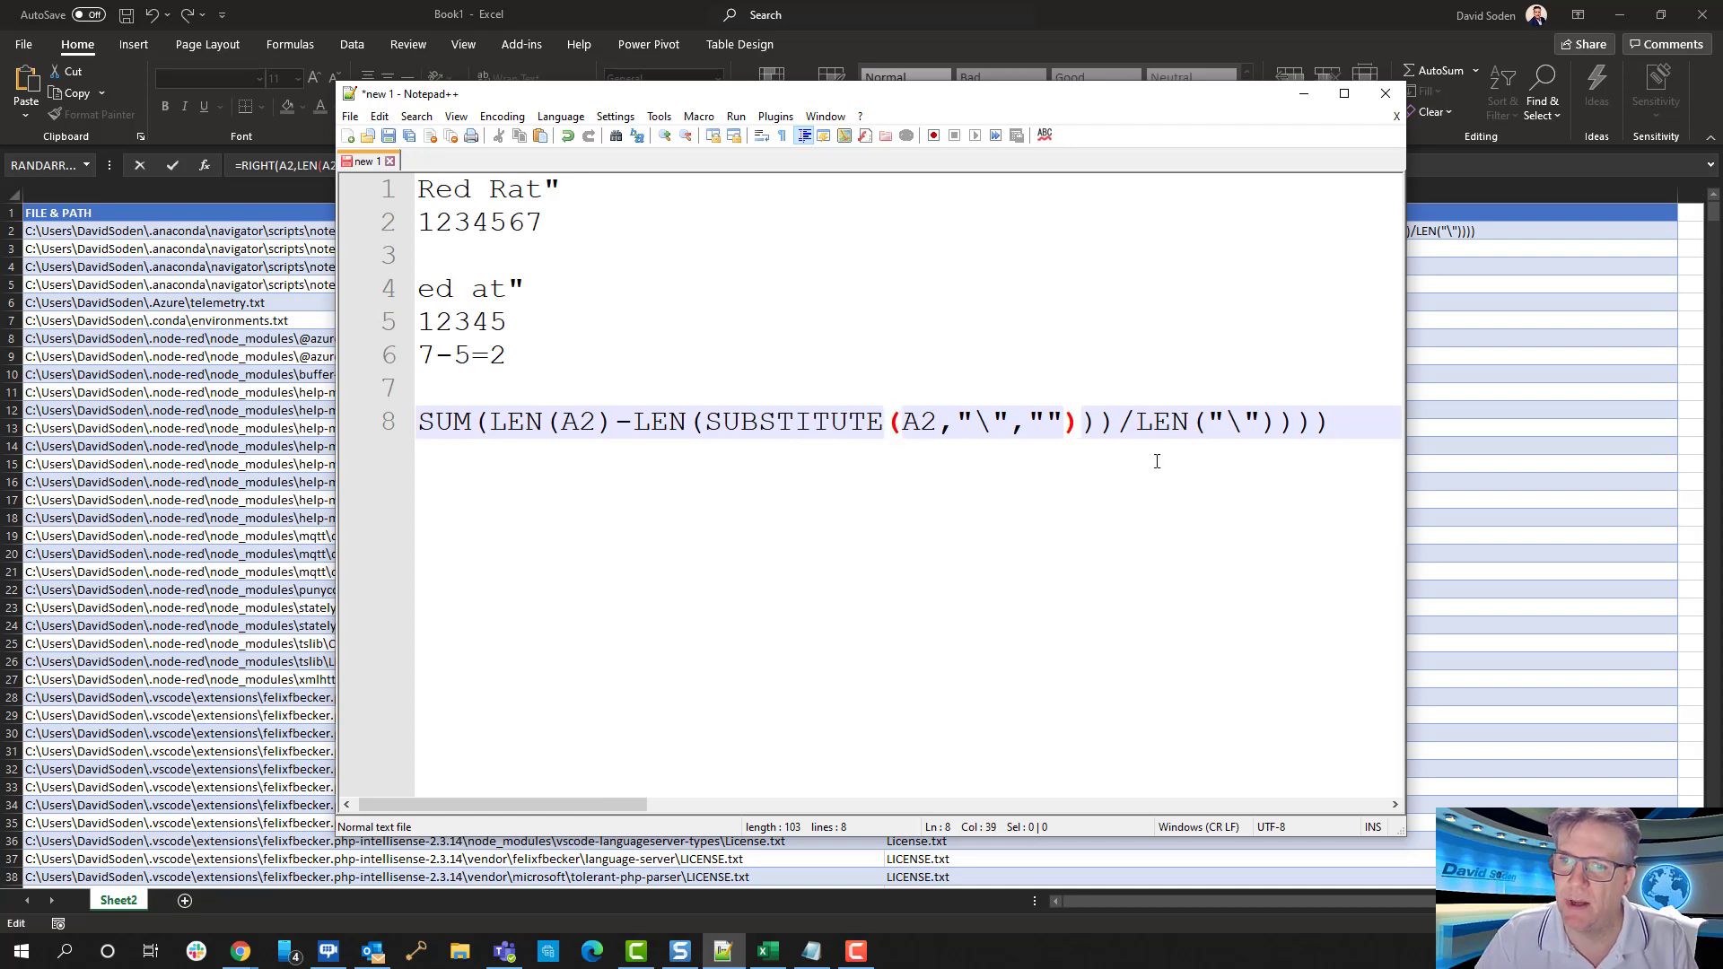
{"action": "key", "text": "Right"}
{"action": "key", "text": "Right"}
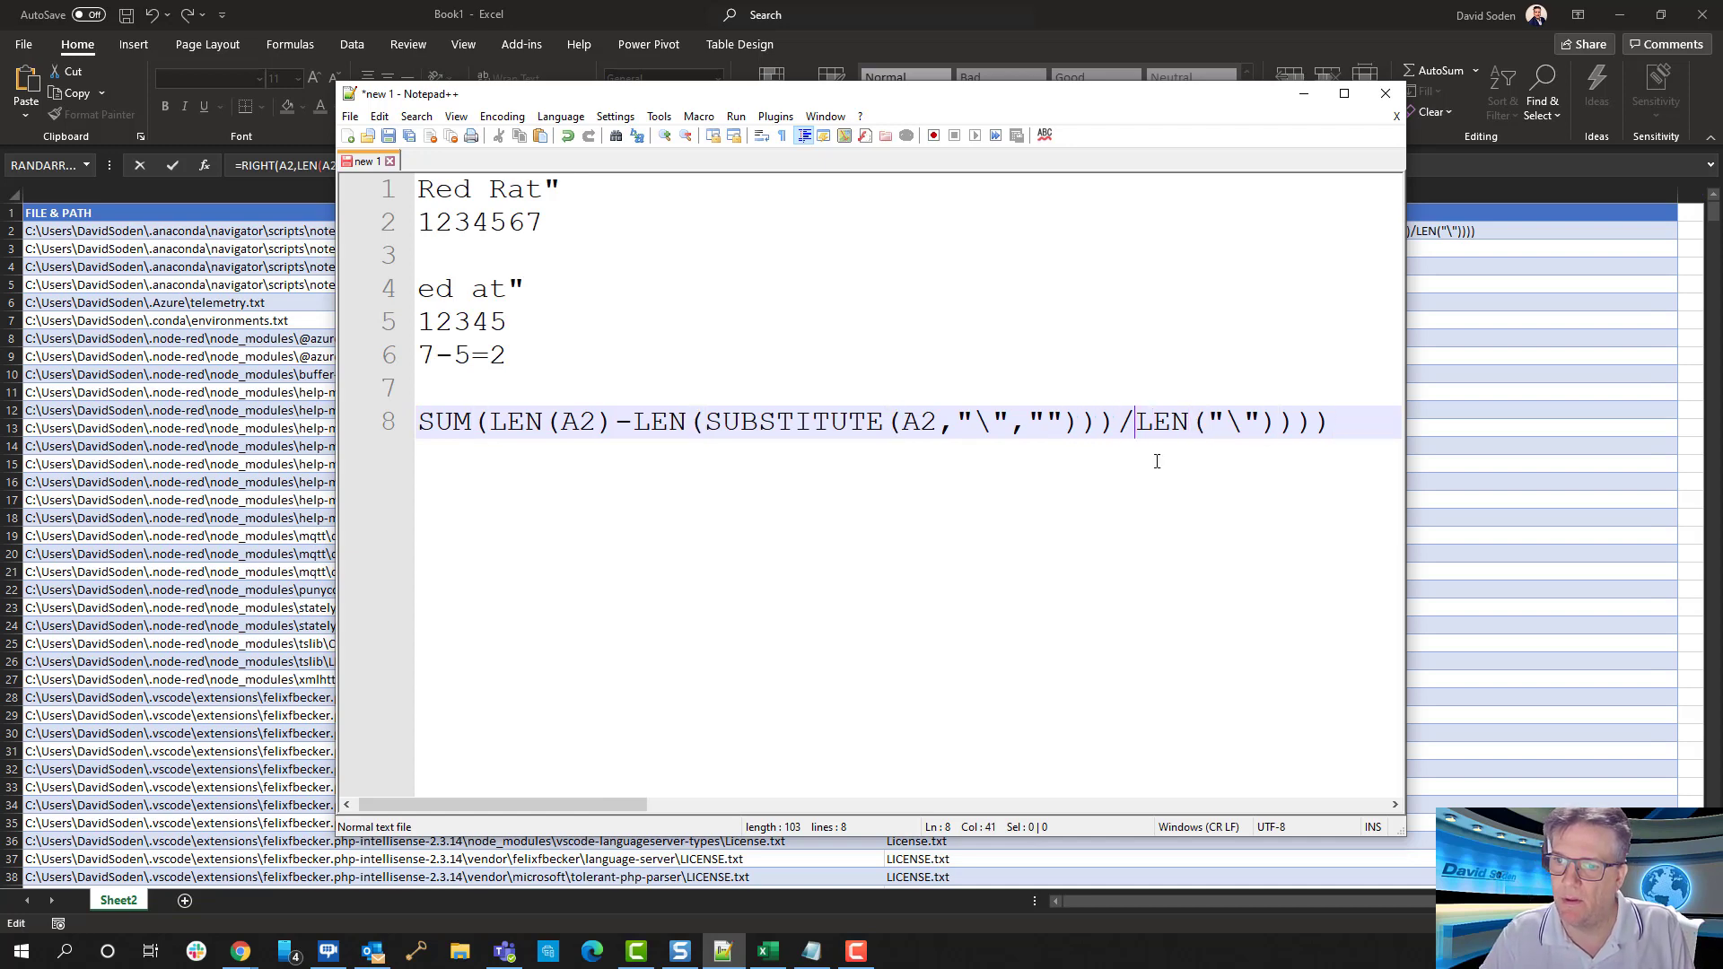
{"action": "key", "text": "Left"}
{"action": "key", "text": "shift+End"}
{"action": "key", "text": "Delete"}
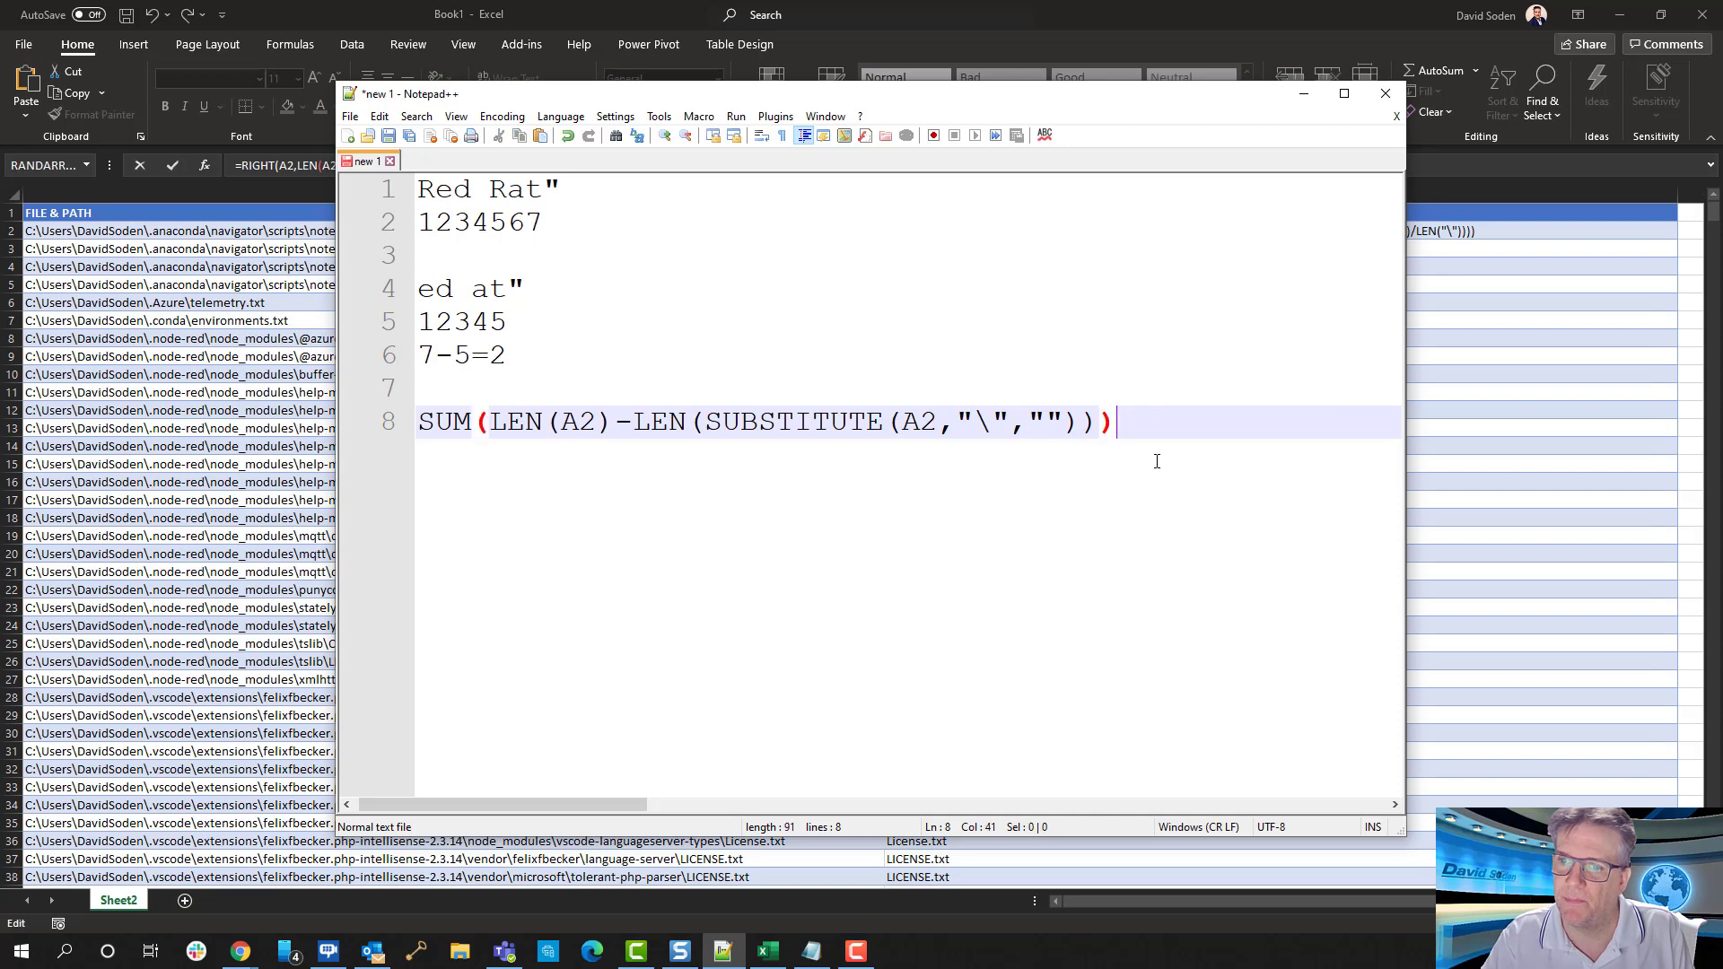
{"action": "key", "text": "BackSpace"}
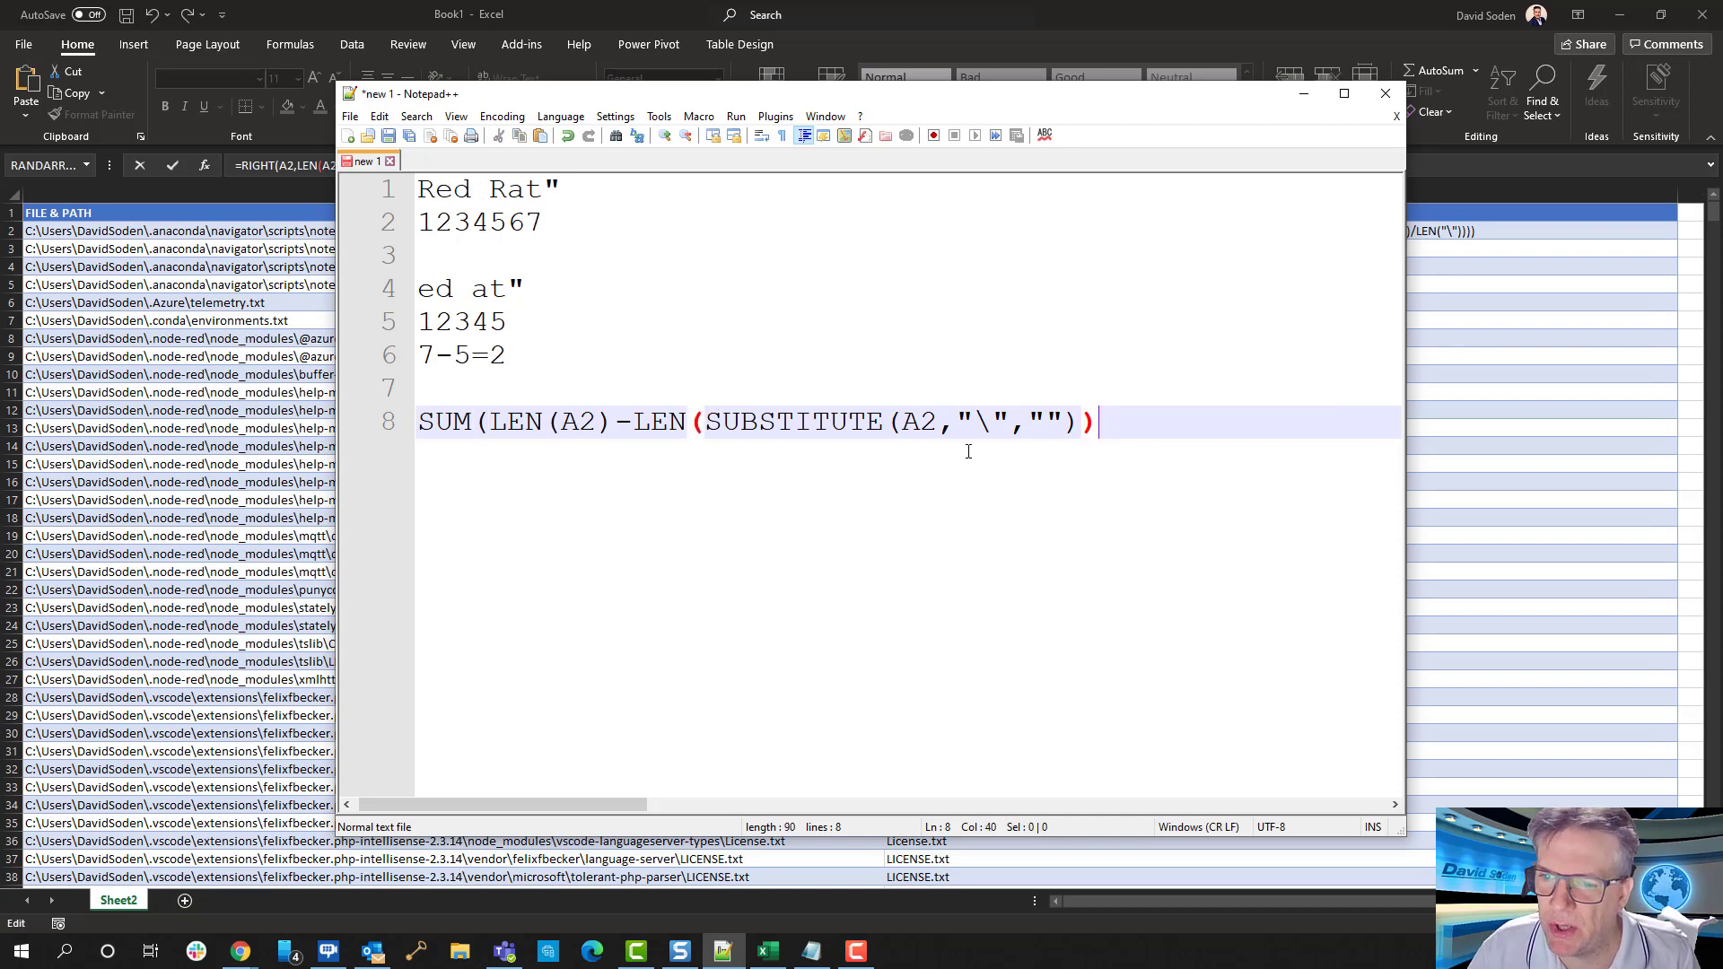
{"action": "type", "text": "))"}
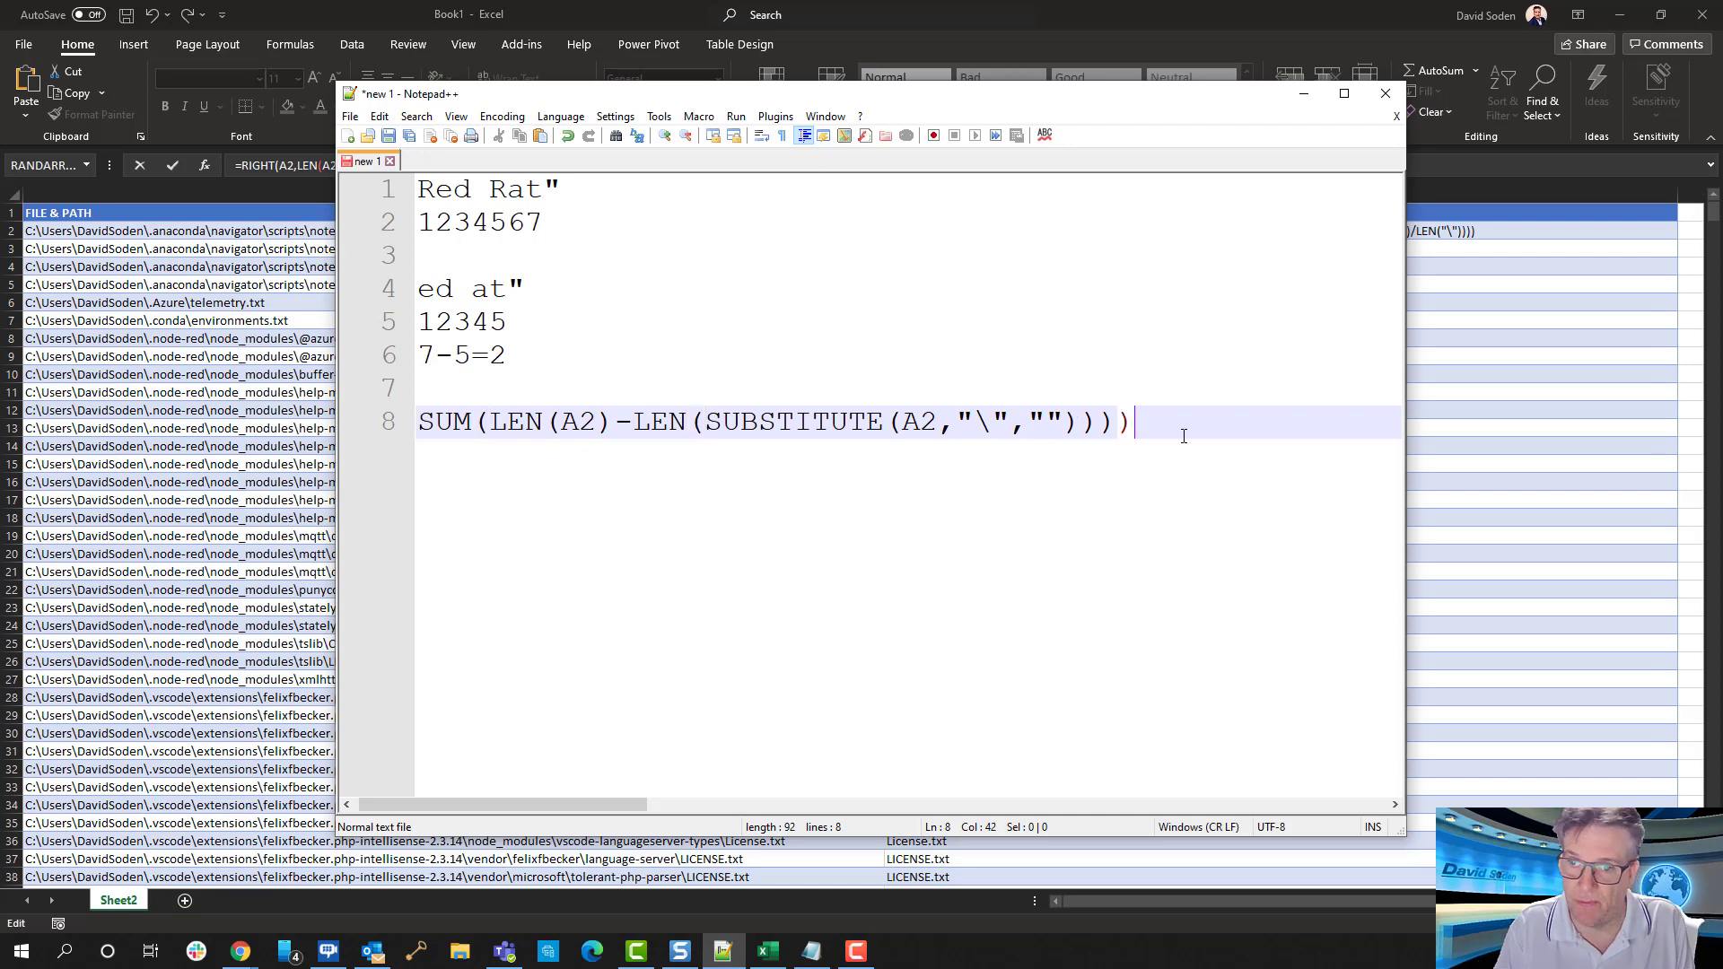
{"action": "key", "text": "shift+Home"}
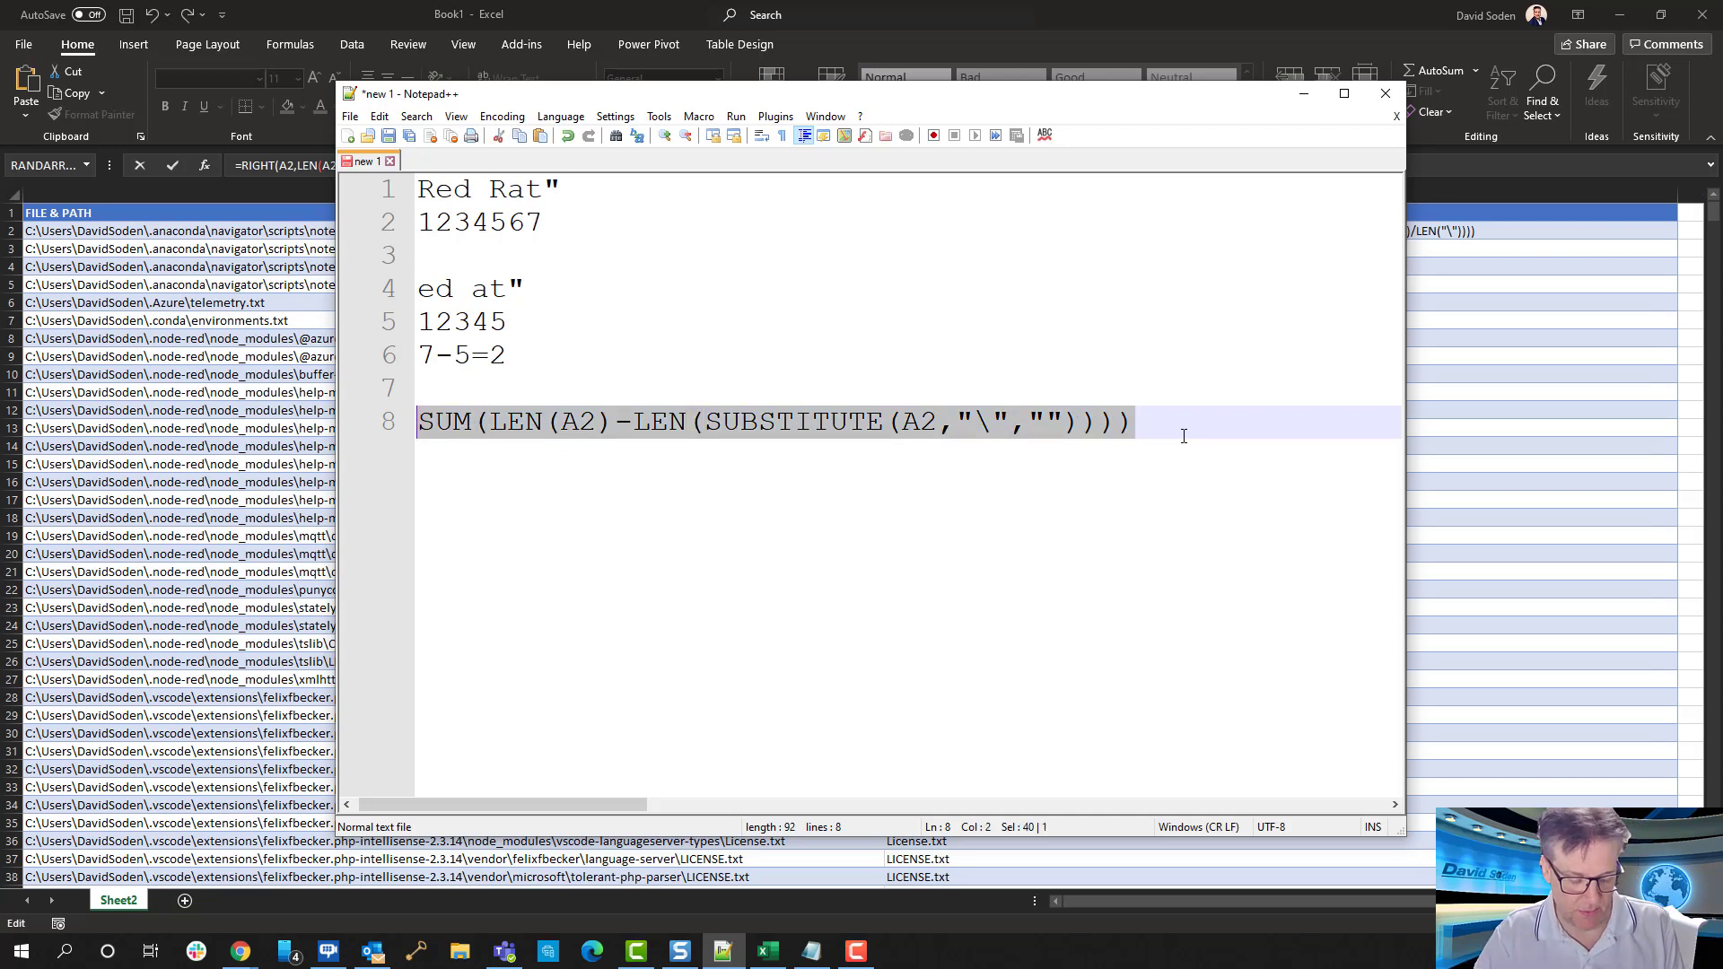
{"action": "key", "text": "End"}
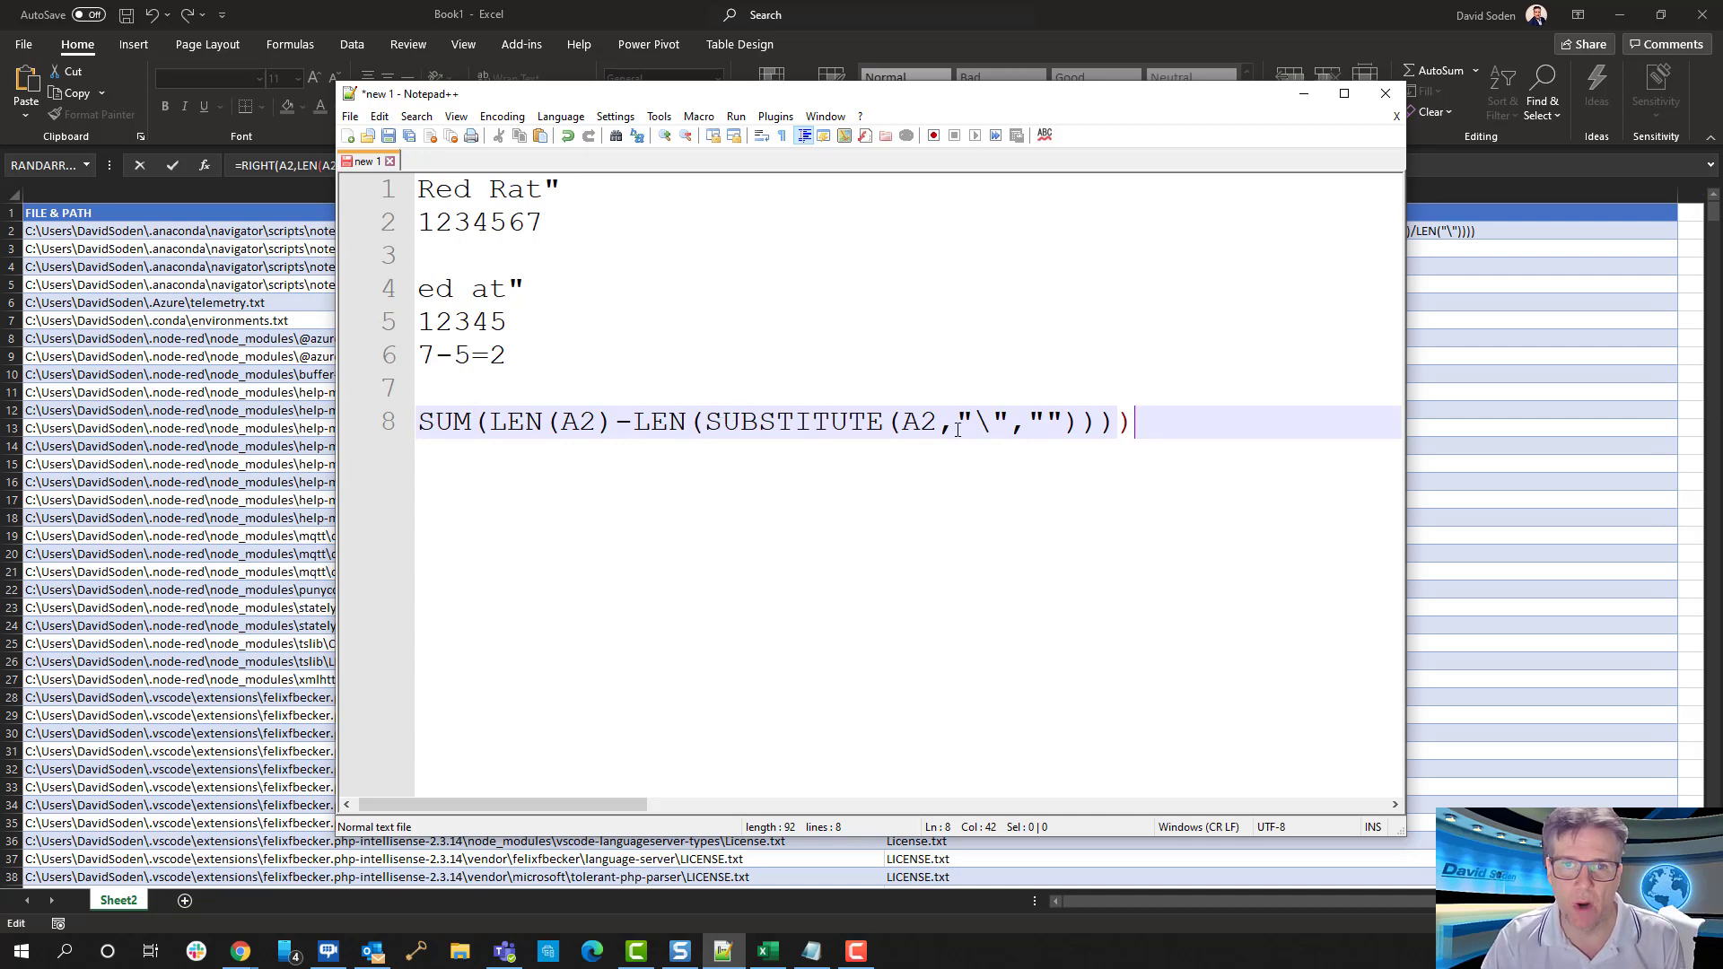
Delete the SUM(LEN(A2)-LEN( part of line 8 to isolate the SUBSTITUTE function
{"action": "left_click_drag", "start_coordinate": [704, 422], "coordinate": [849, 423]}
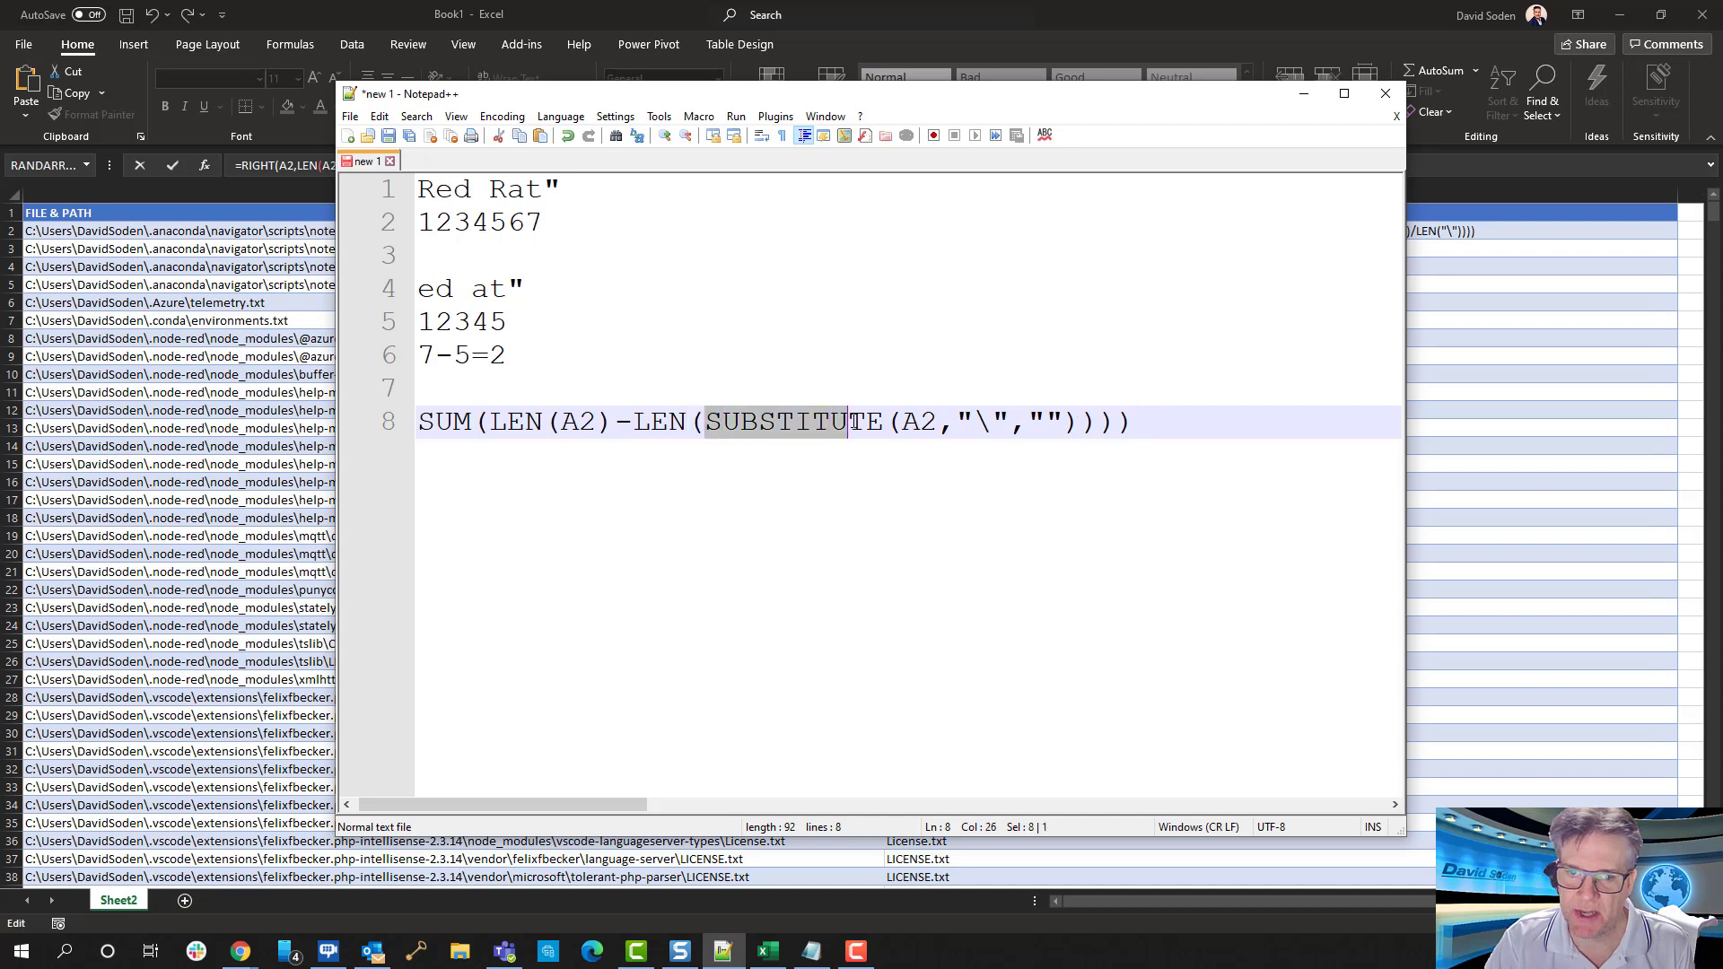
{"action": "left_click", "coordinate": [707, 424]}
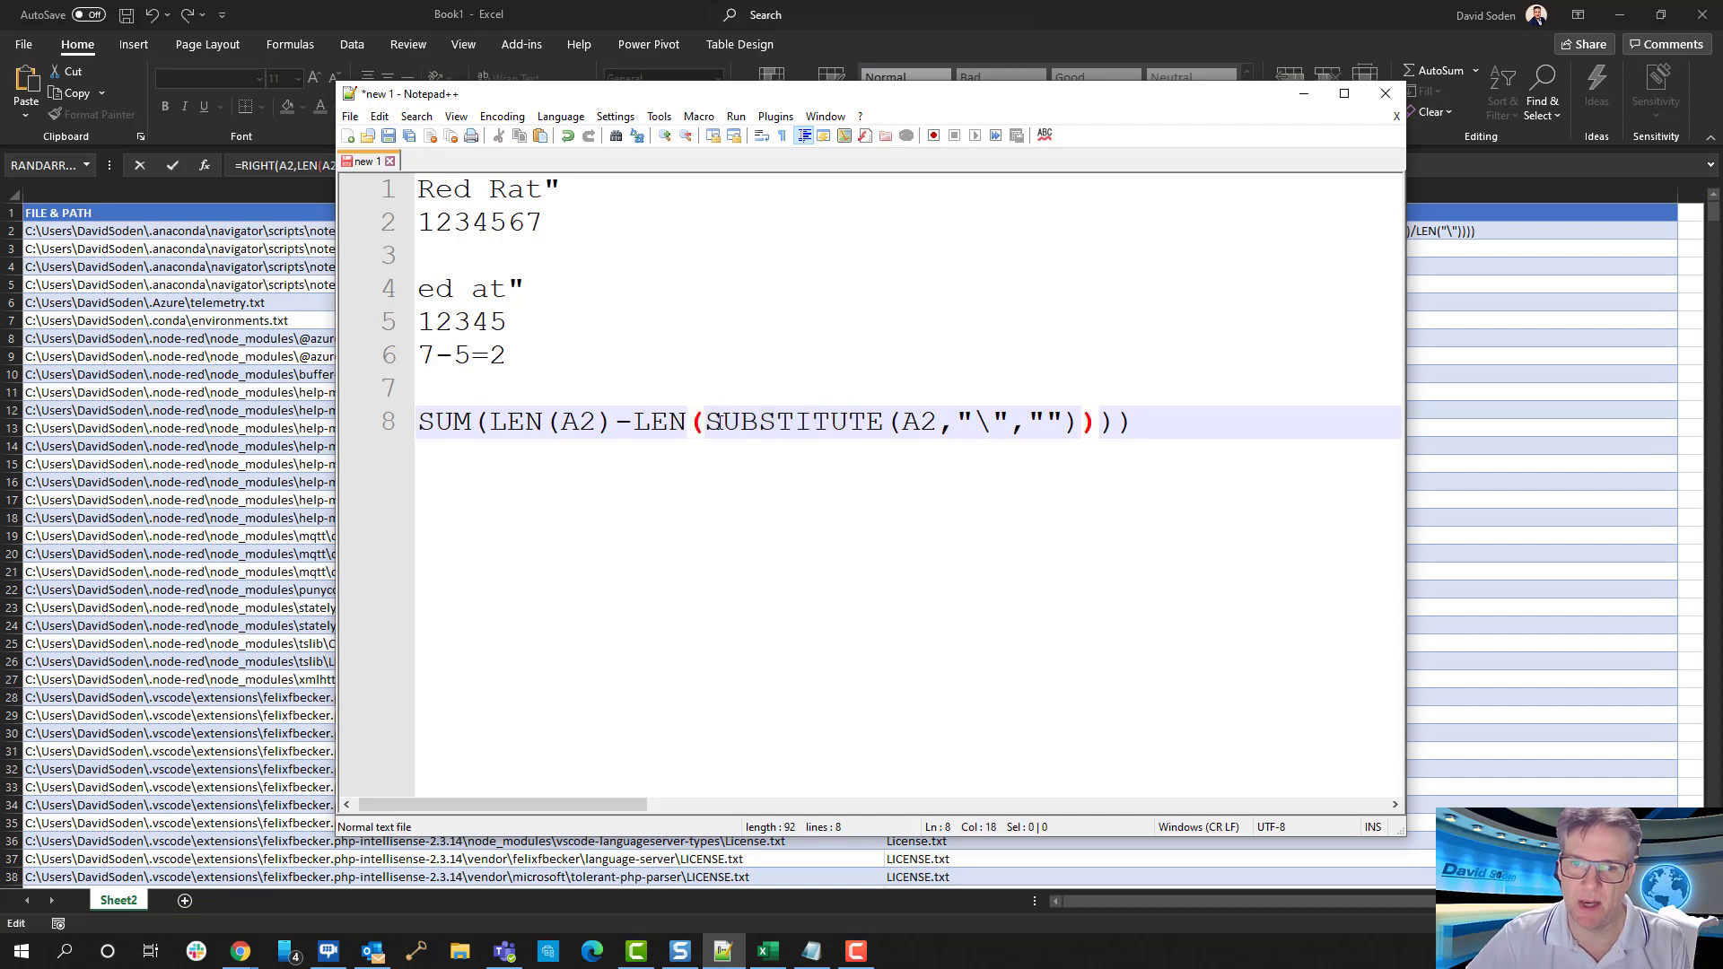
{"action": "key", "text": "shift+Home"}
{"action": "key", "text": "BackSpace"}
Examine the arguments of SUBSTITUTE on line 8: the A2 reference, the backslash and the empty replacement text
{"action": "key", "text": "Right"}
{"action": "key", "text": "Right"}
{"action": "key", "text": "Right"}
{"action": "key", "text": "Right"}
{"action": "key", "text": "Right"}
{"action": "key", "text": "Right"}
{"action": "key", "text": "Right"}
{"action": "key", "text": "Right"}
{"action": "key", "text": "Right"}
{"action": "key", "text": "Right"}
{"action": "key", "text": "Right"}
{"action": "key", "text": "Right"}
{"action": "key", "text": "Right"}
{"action": "key", "text": "Right"}
{"action": "key", "text": "Right"}
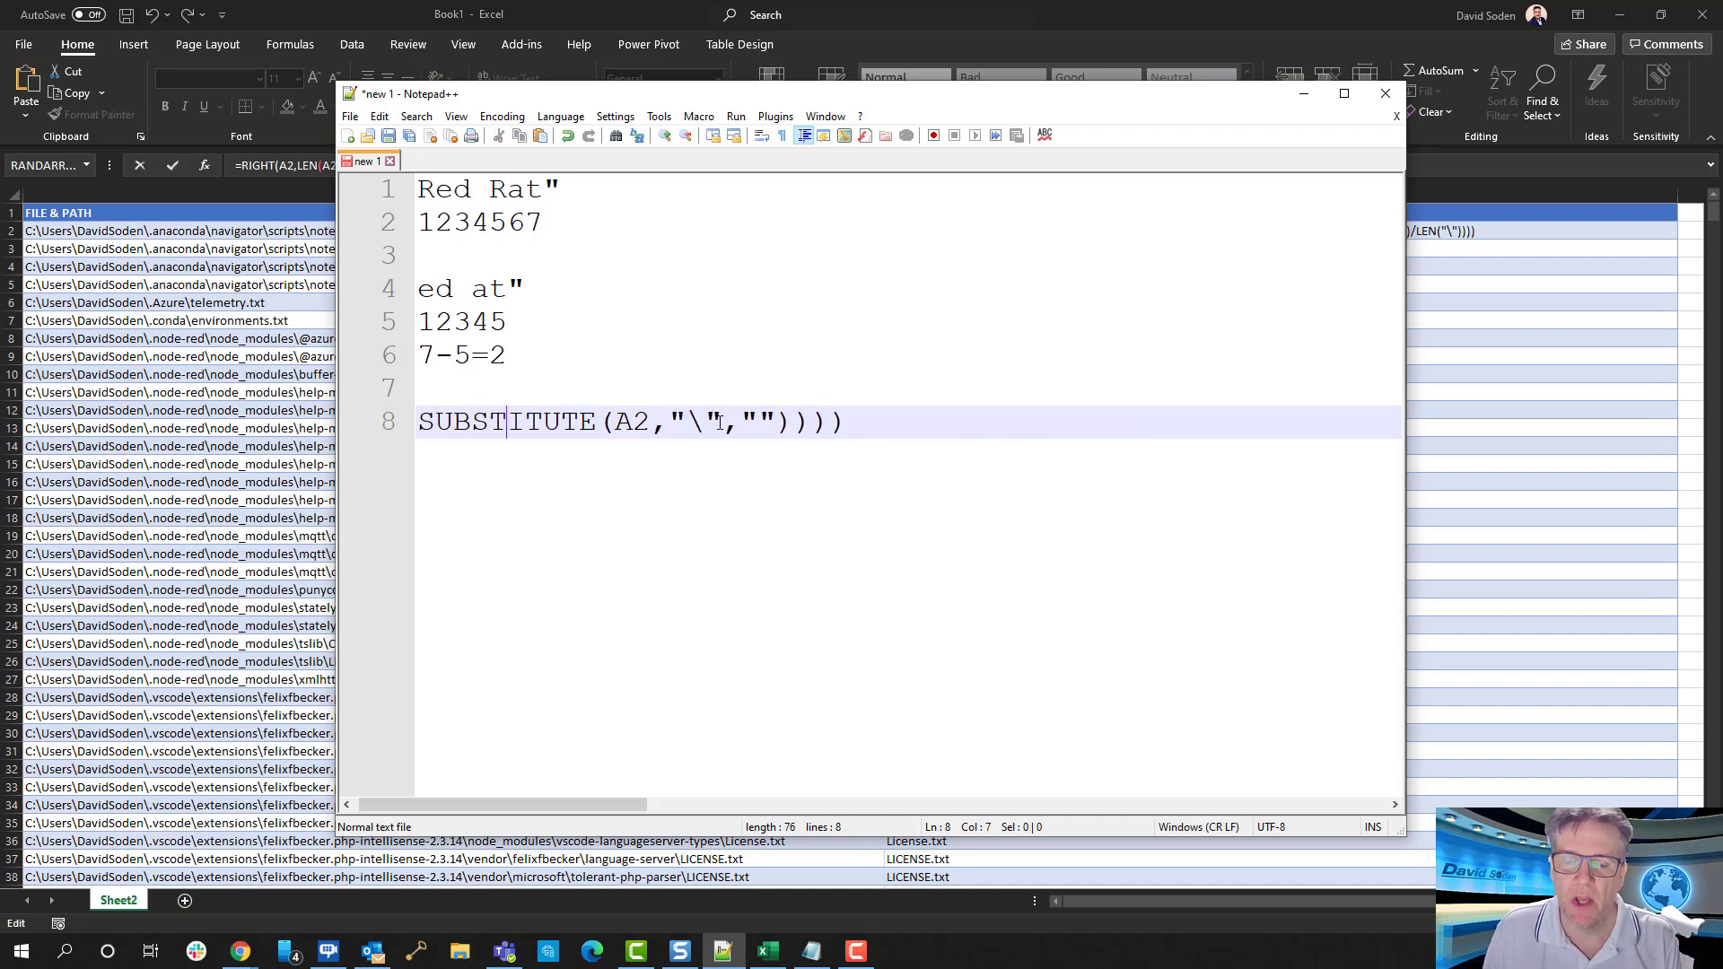
{"action": "key", "text": "Left"}
{"action": "key", "text": "Left"}
{"action": "key", "text": "Left"}
{"action": "key", "text": "Left"}
{"action": "key", "text": "Left"}
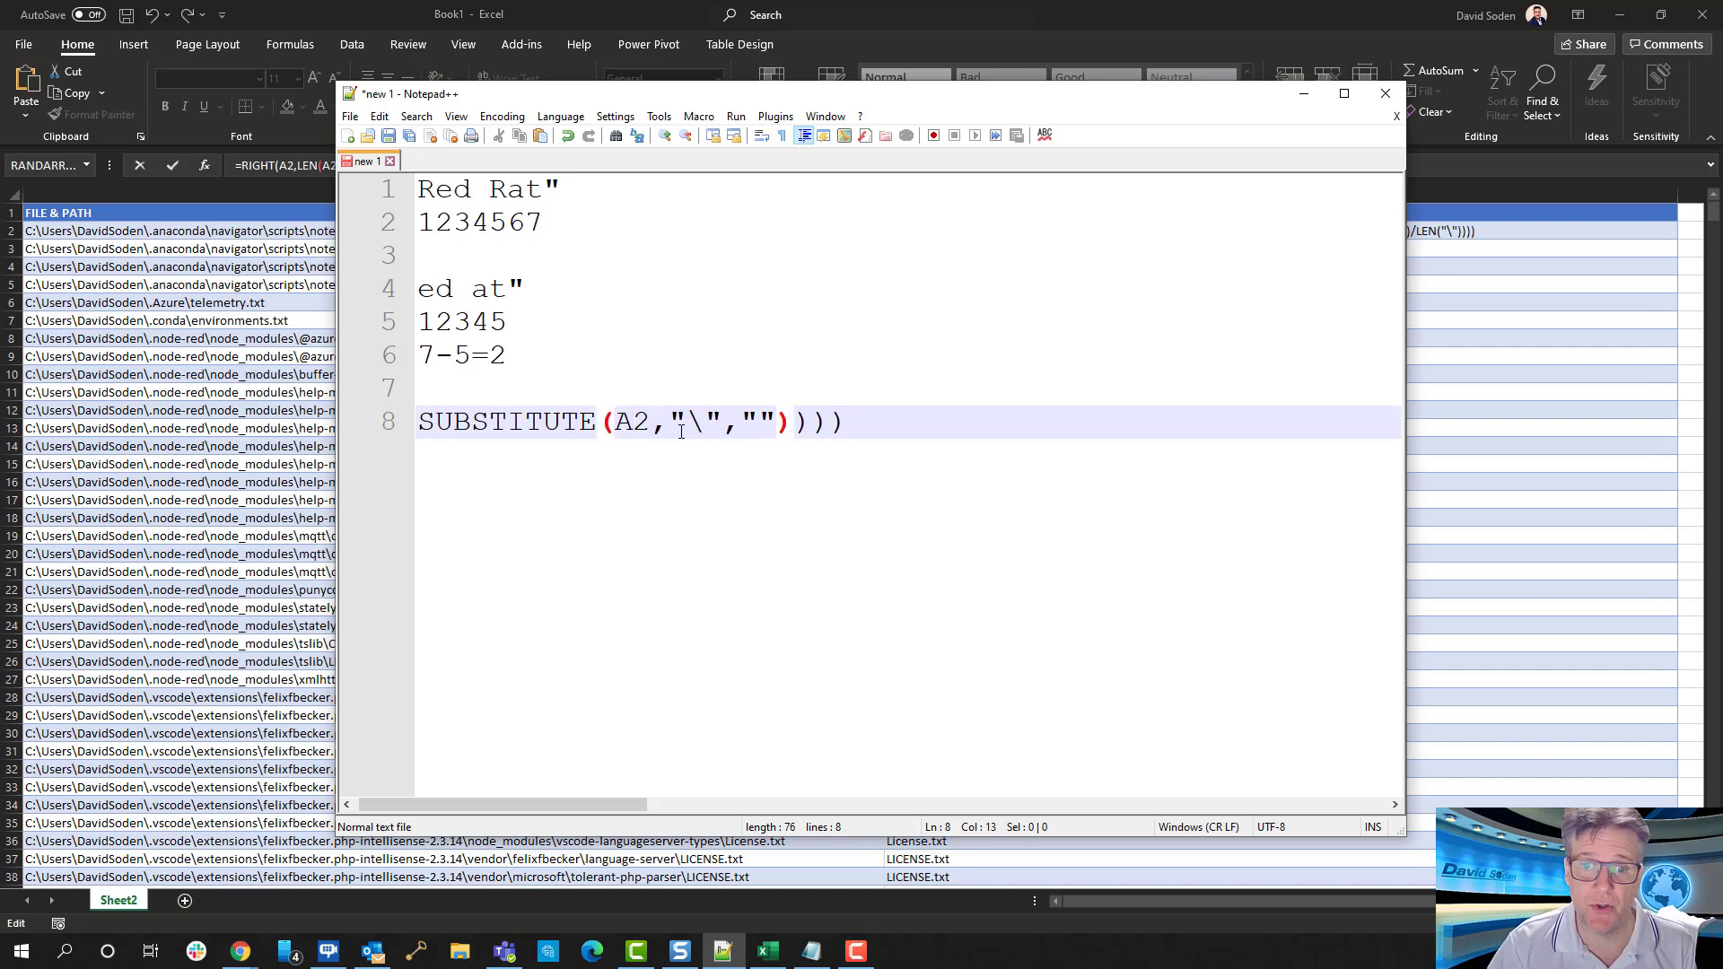
{"action": "key", "text": "Right"}
{"action": "key", "text": "Right"}
{"action": "key", "text": "Right"}
{"action": "key", "text": "Right"}
{"action": "key", "text": "shift+Right"}
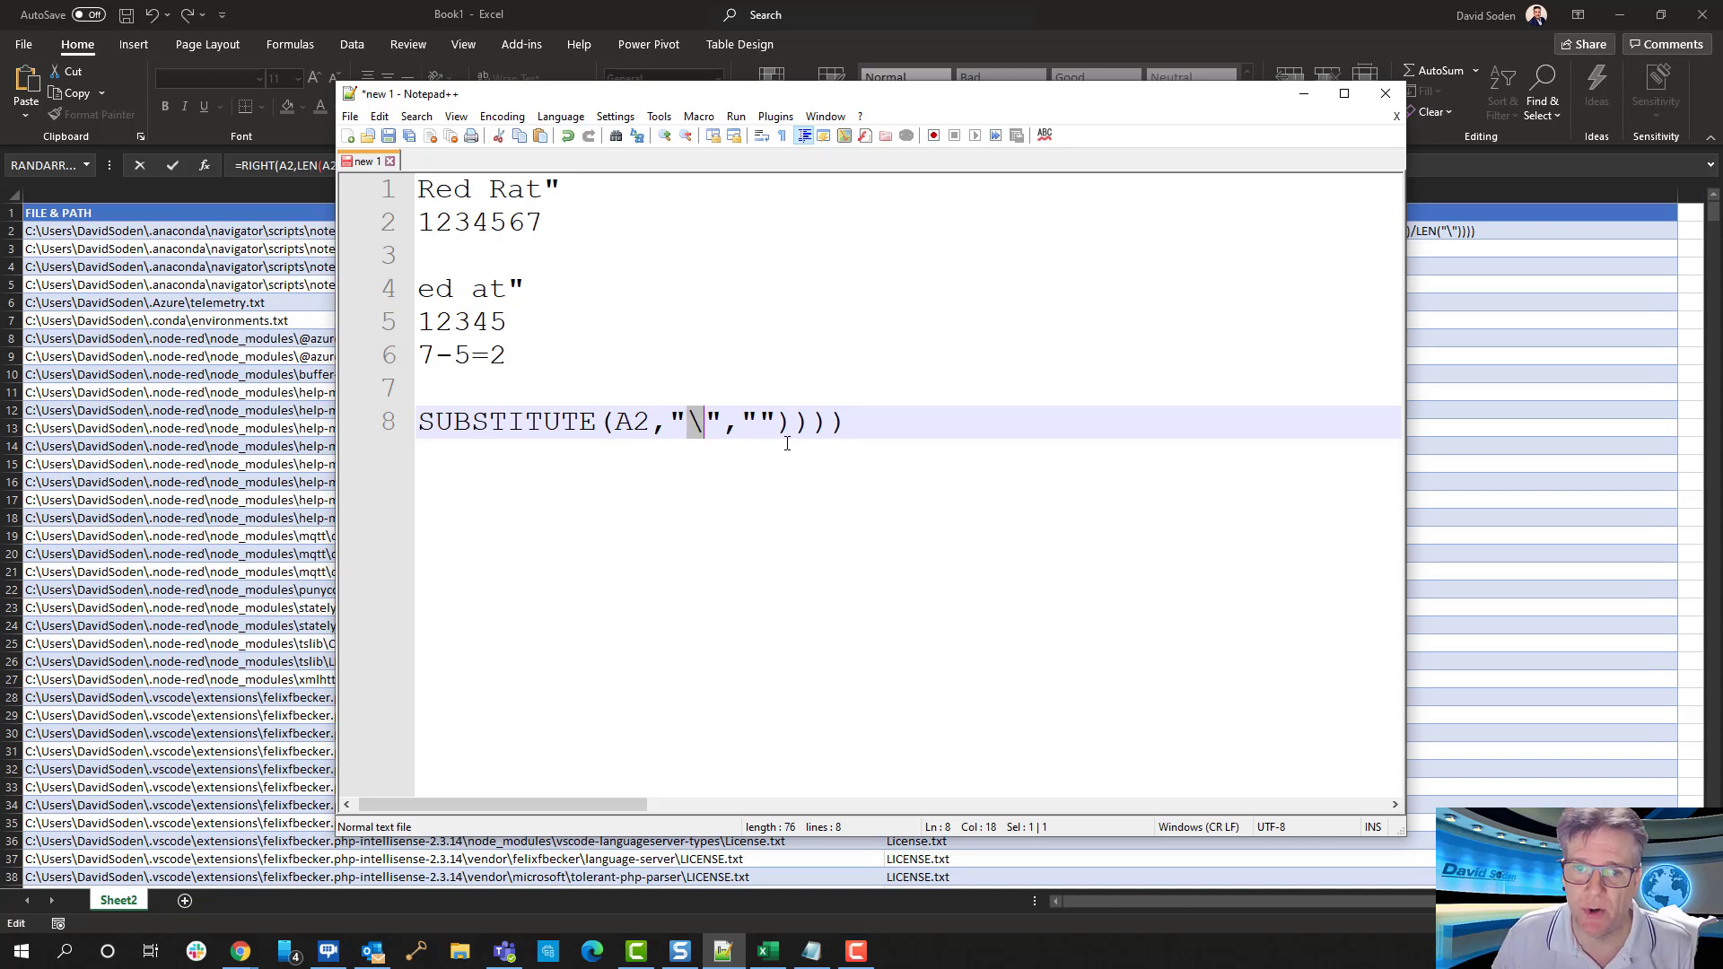
{"action": "key", "text": "Left"}
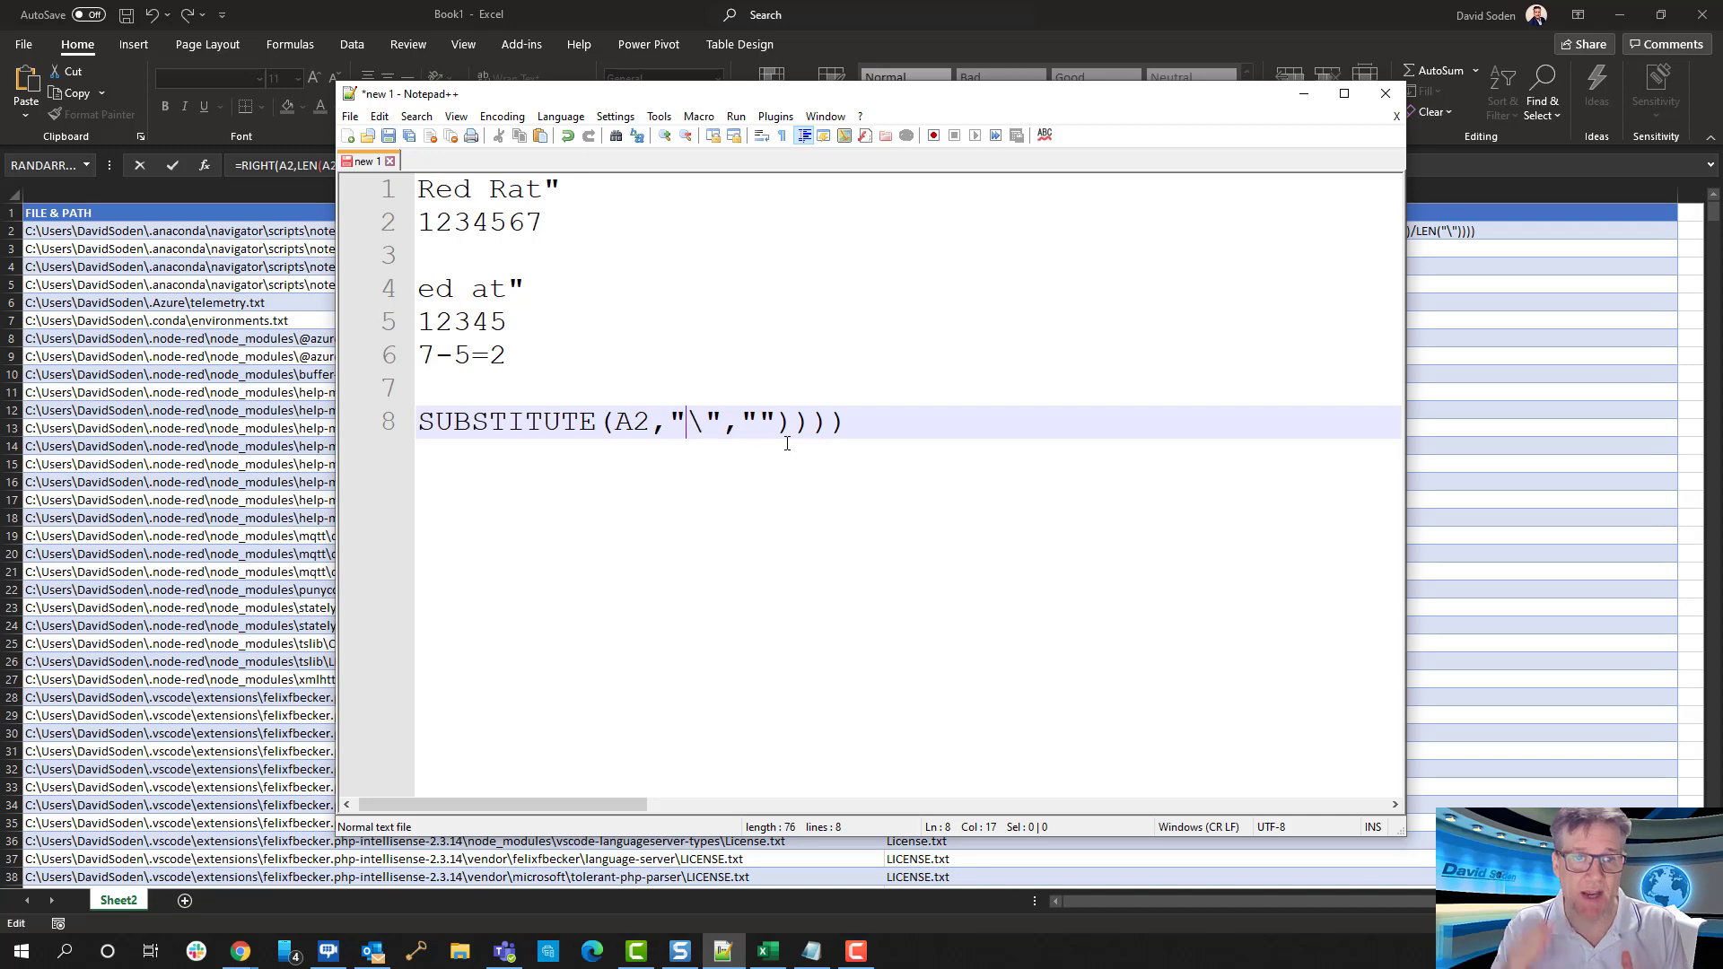
{"action": "key", "text": "Right"}
{"action": "key", "text": "Right"}
{"action": "key", "text": "Right"}
{"action": "key", "text": "Right"}
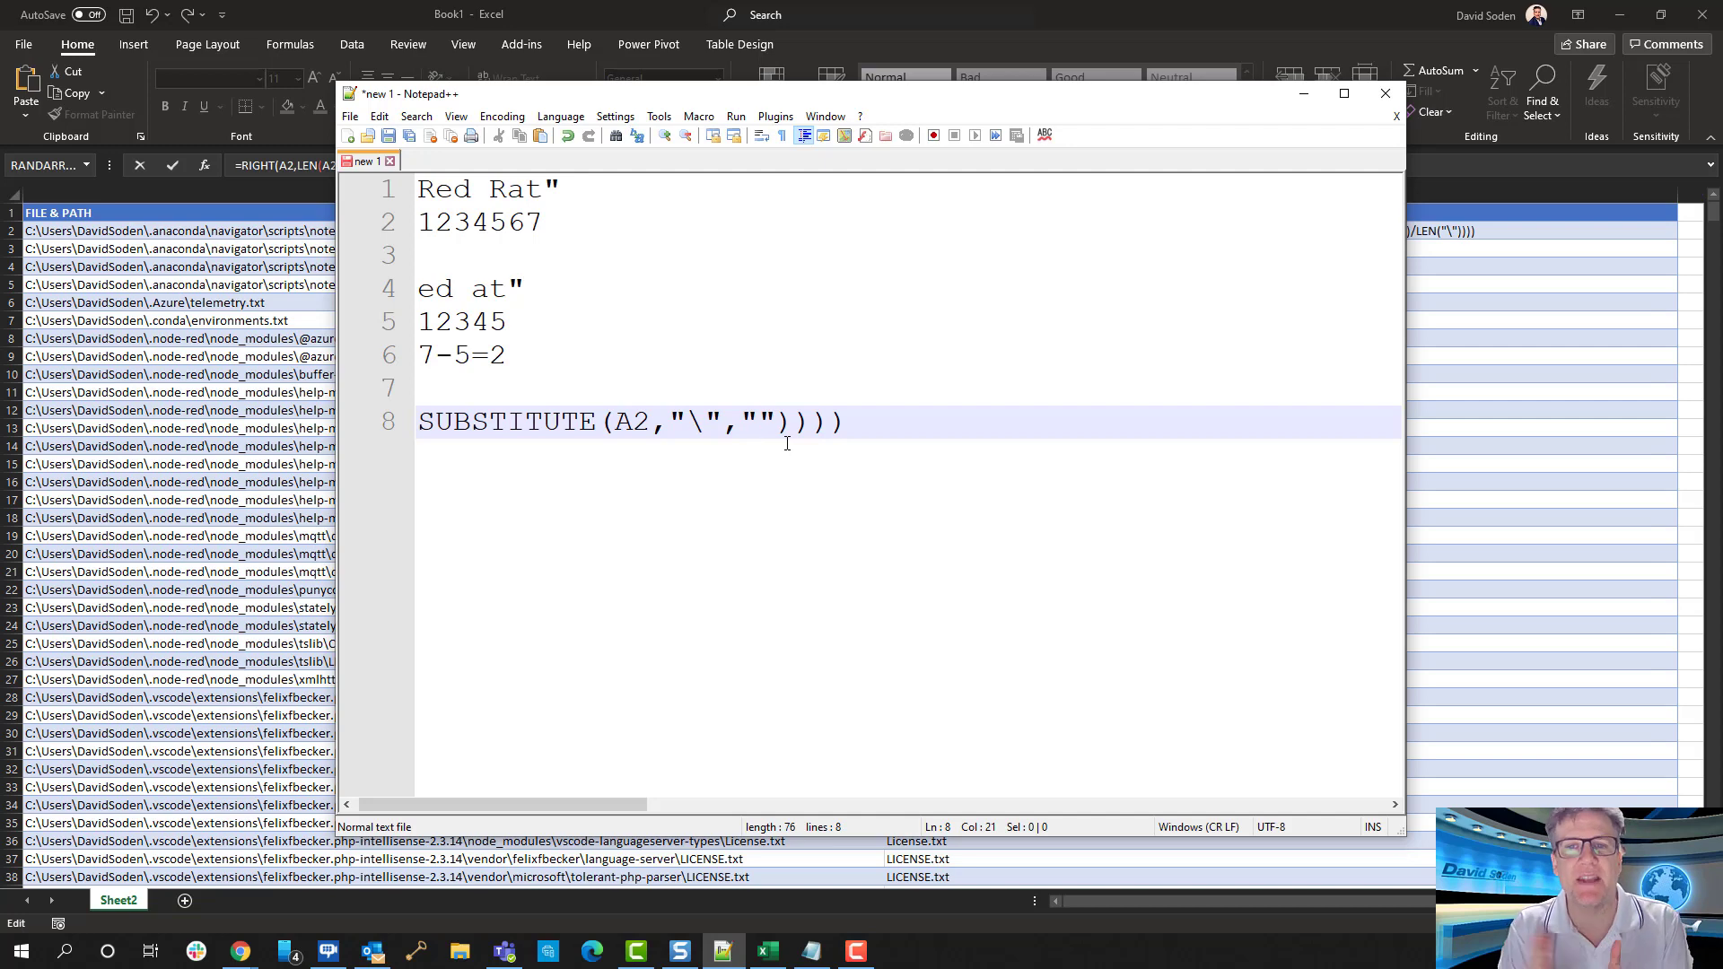
Highlight each capital R in the "Red Rat" sample and compare the number rows 1234567 and 12345
{"action": "left_click", "coordinate": [422, 189]}
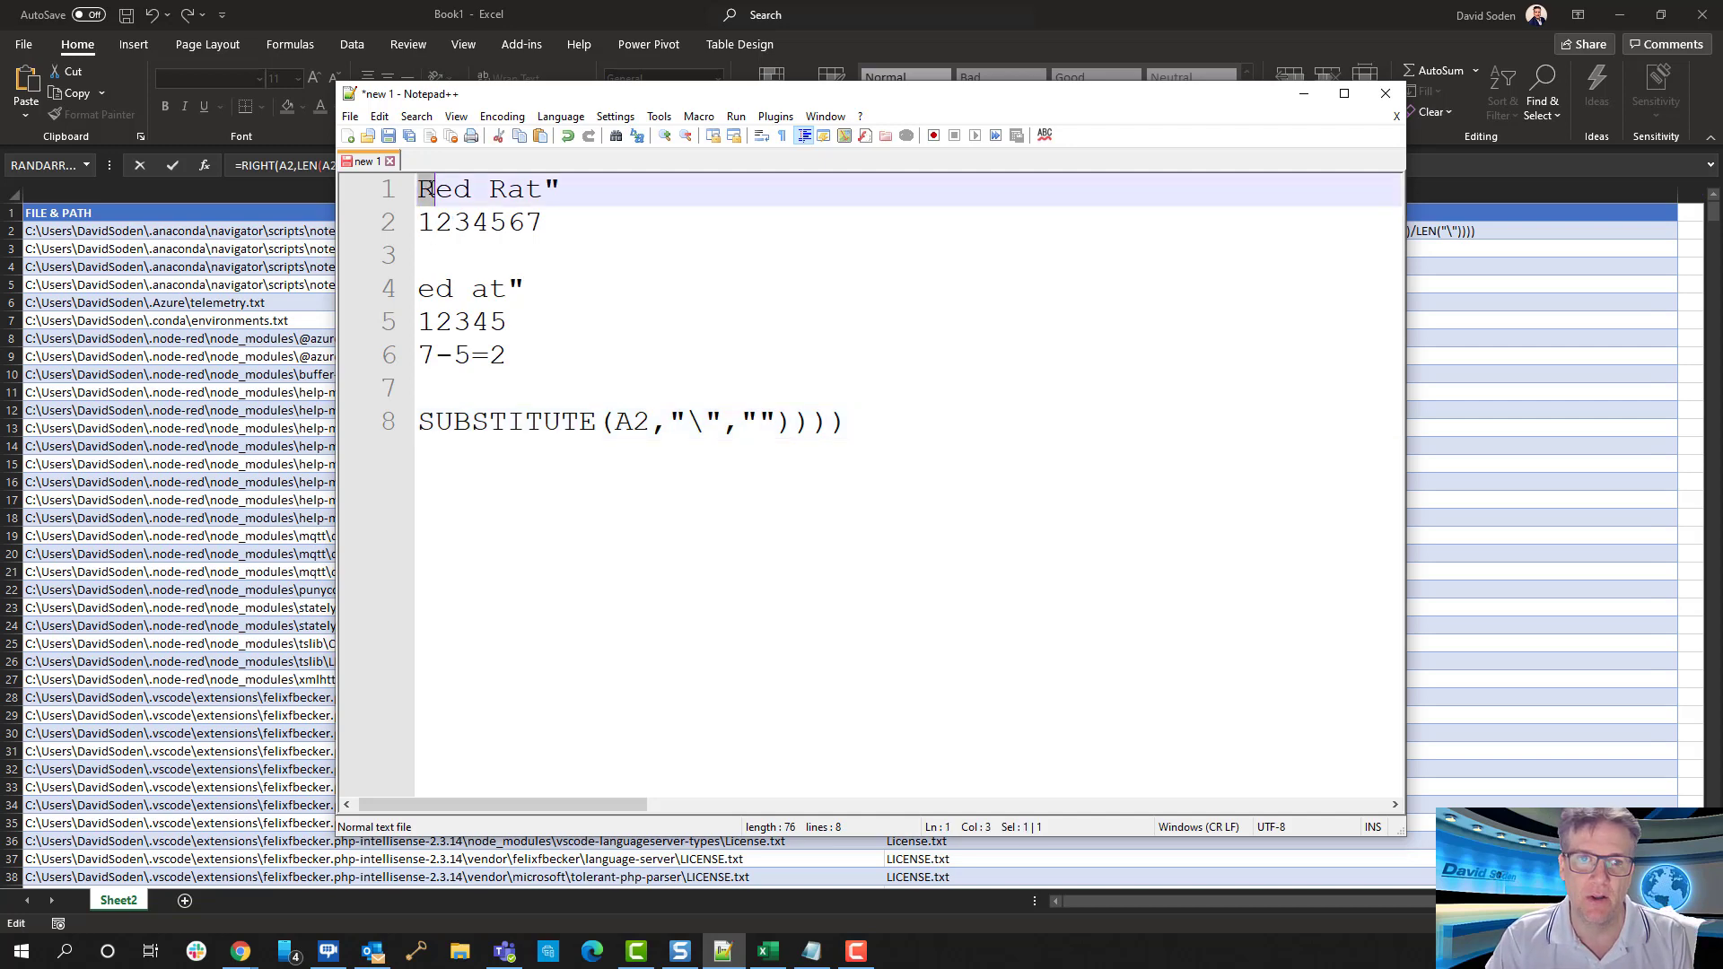
{"action": "left_click", "coordinate": [490, 189]}
{"action": "key", "text": "shift+Right"}
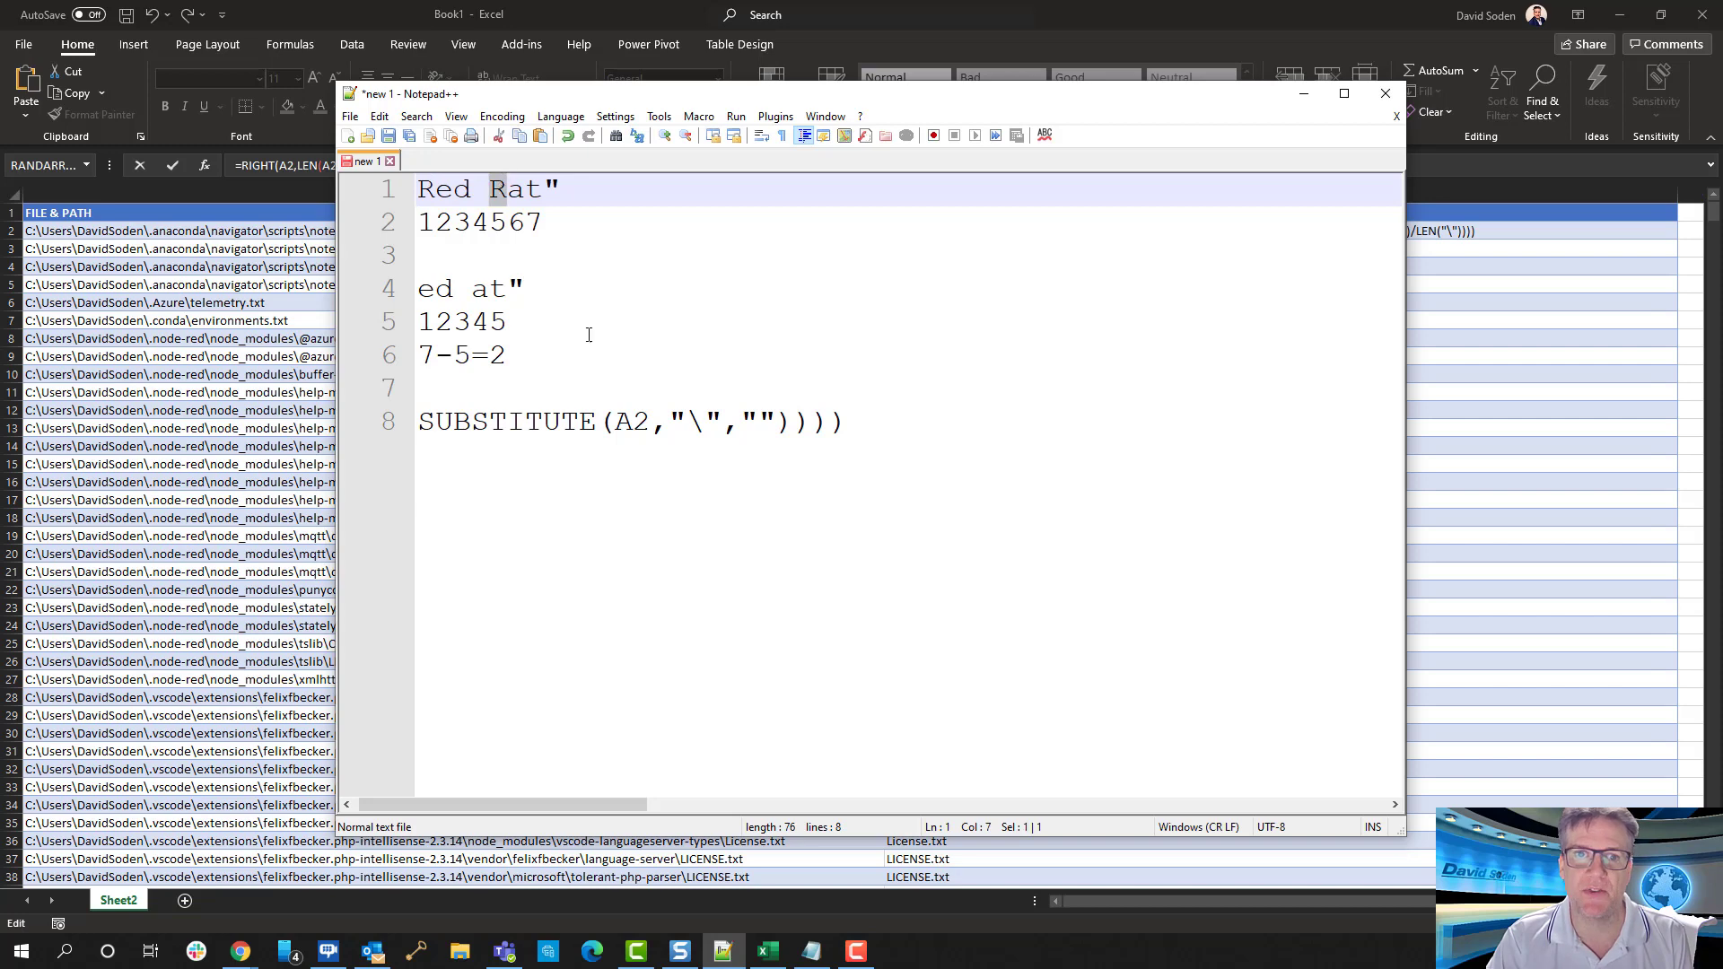
{"action": "left_click", "coordinate": [551, 221]}
{"action": "left_click", "coordinate": [519, 321]}
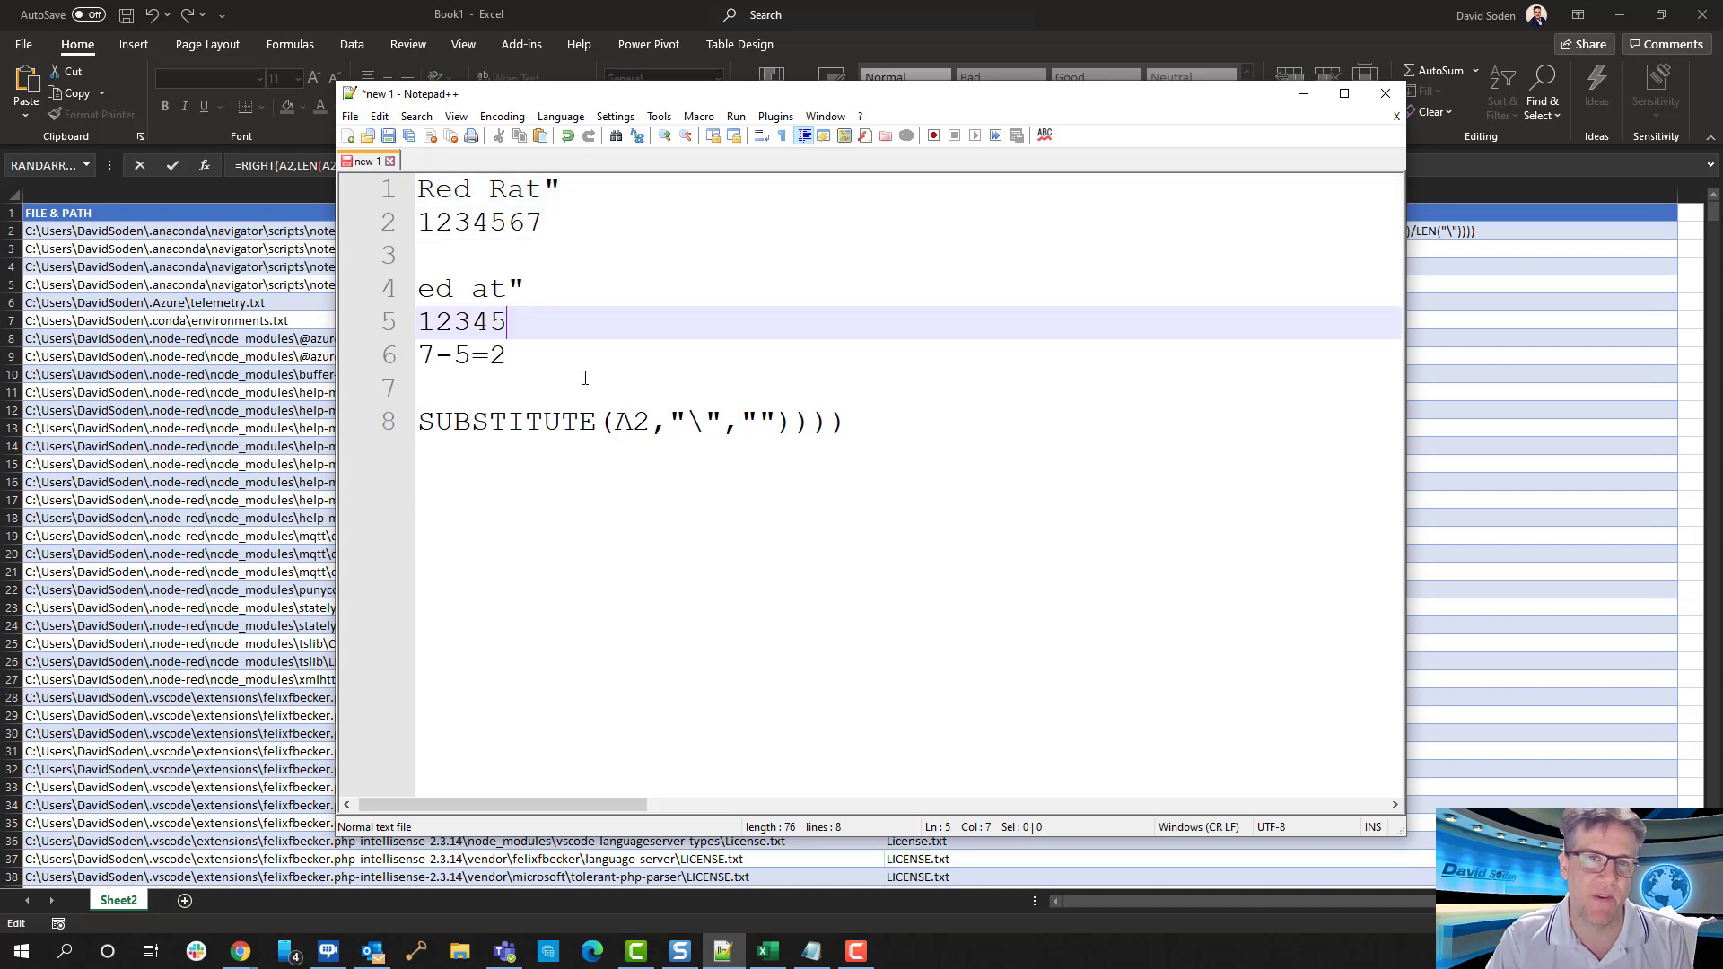
Restore the deleted SUM(LEN(A2)-LEN( part in front of SUBSTITUTE on line 8
{"action": "key", "text": "ctrl+End"}
{"action": "key", "text": "Home"}
{"action": "type", "text": "SUM(LEN(A2)-LEN("}
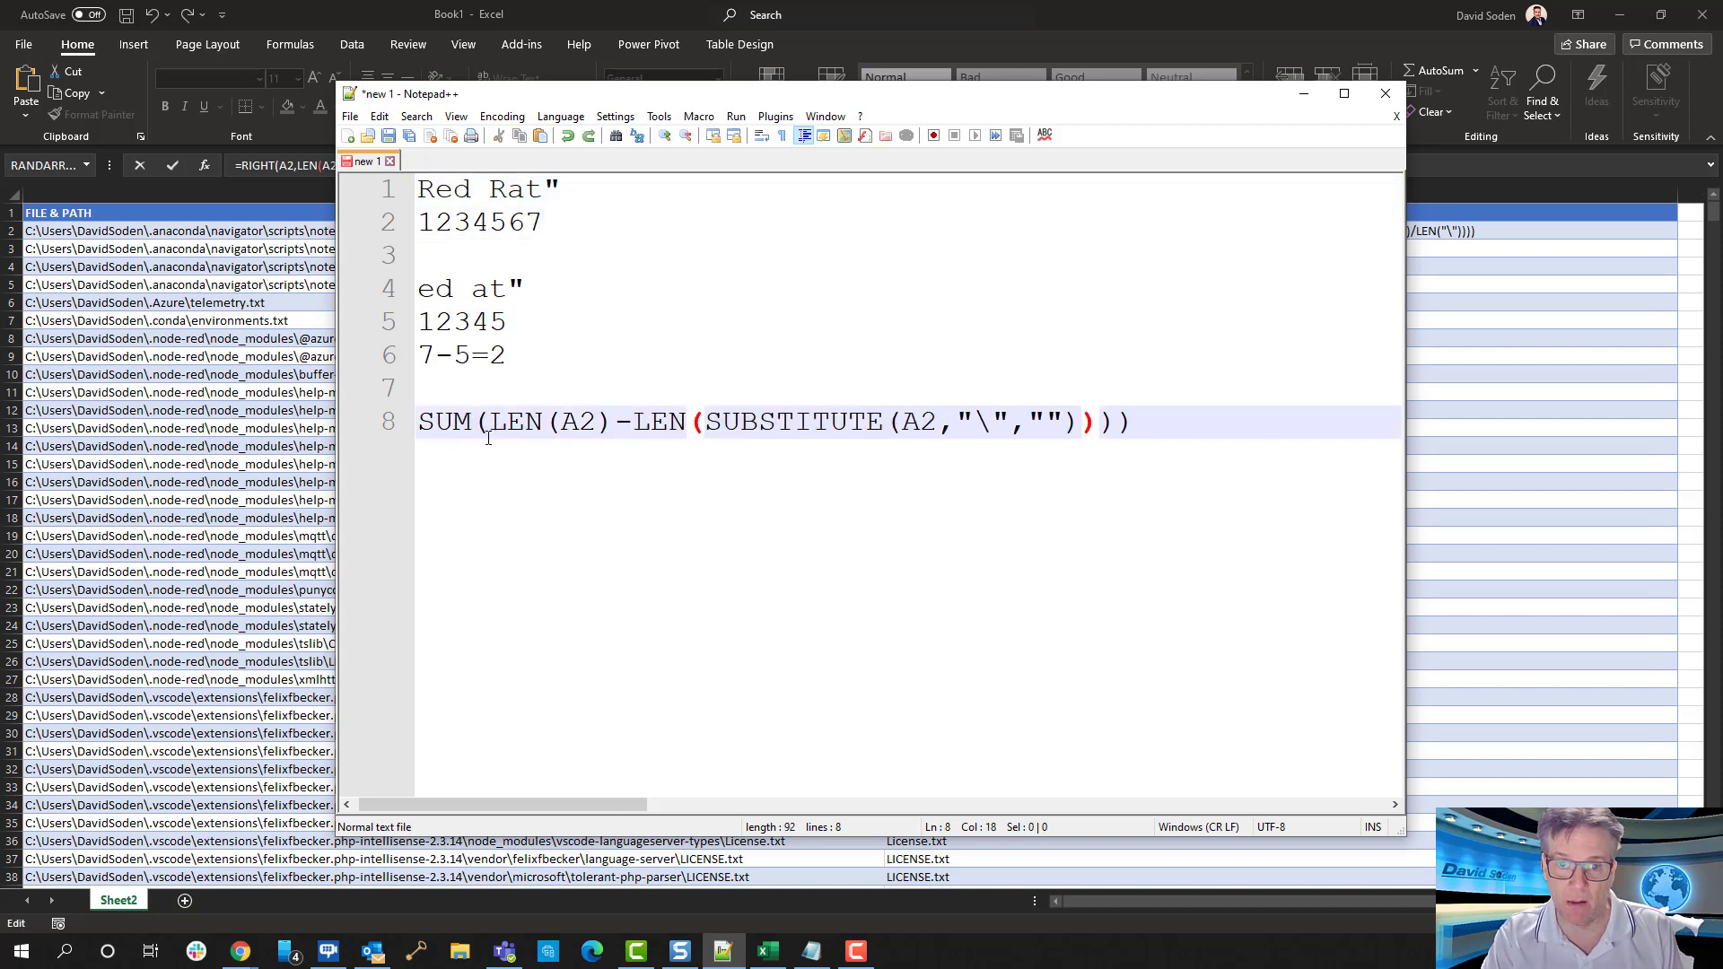
Examine LEN(A2) and the SUBSTITUTE part on line 8, comparing the subtraction with the 7-5=2 example
{"action": "left_click", "coordinate": [459, 420]}
{"action": "left_click_drag", "start_coordinate": [490, 420], "coordinate": [636, 424]}
{"action": "left_click", "coordinate": [576, 423]}
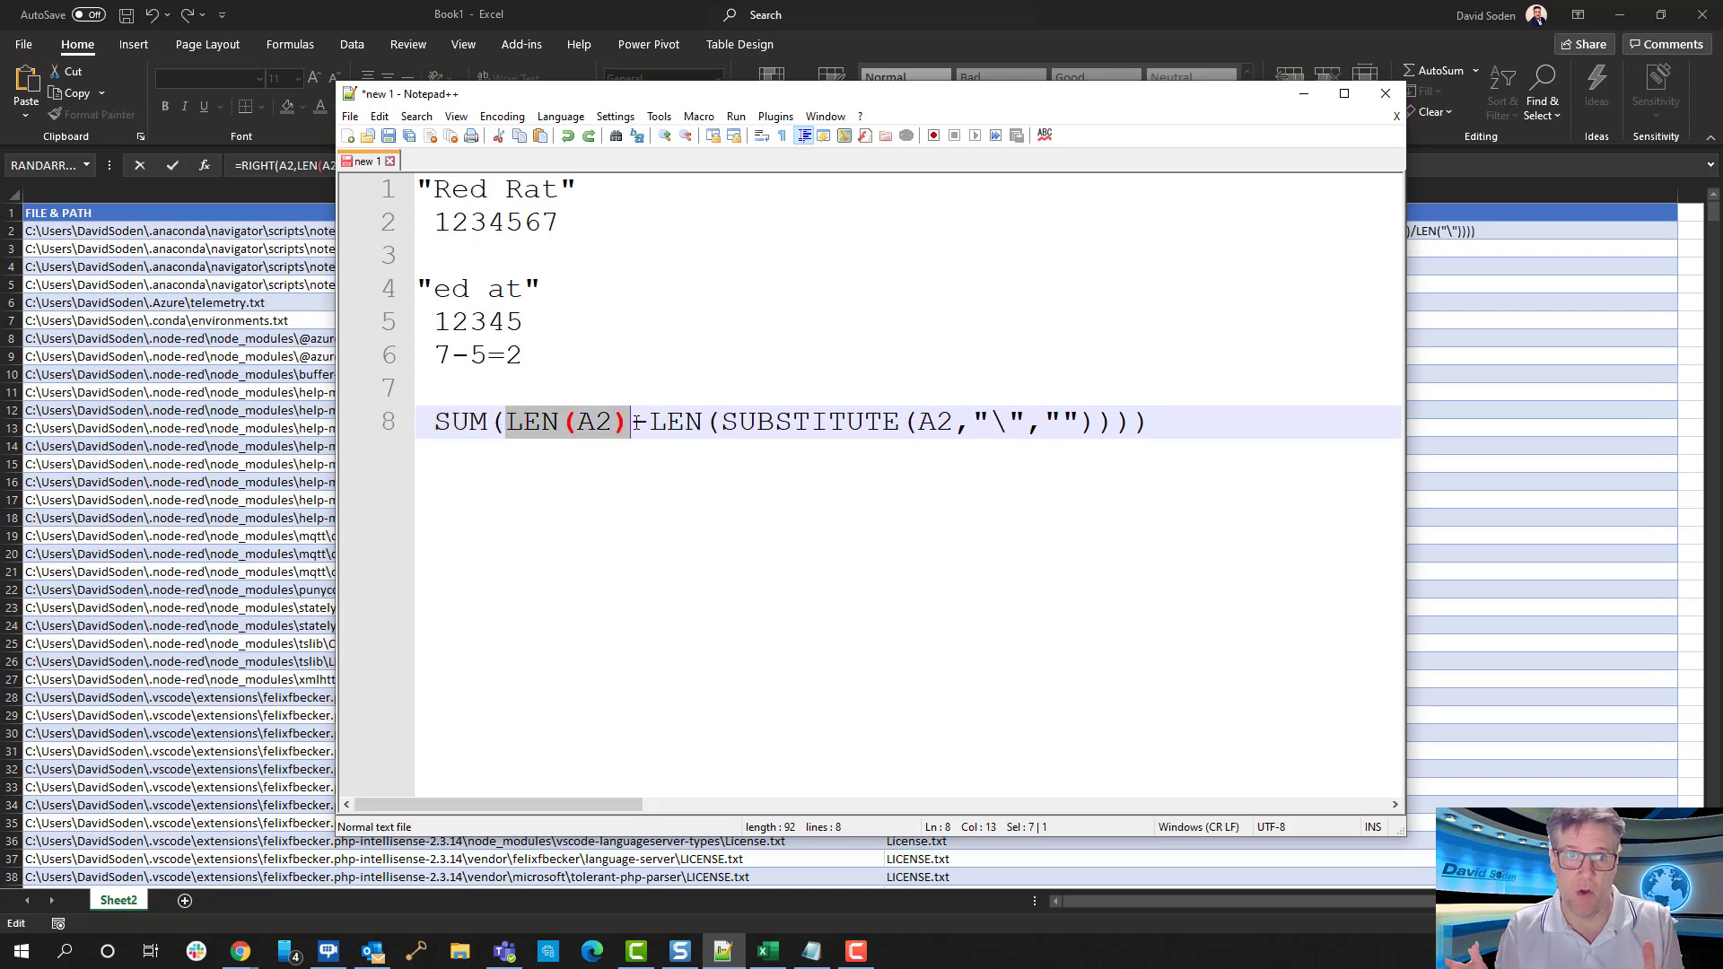
{"action": "key", "text": "End"}
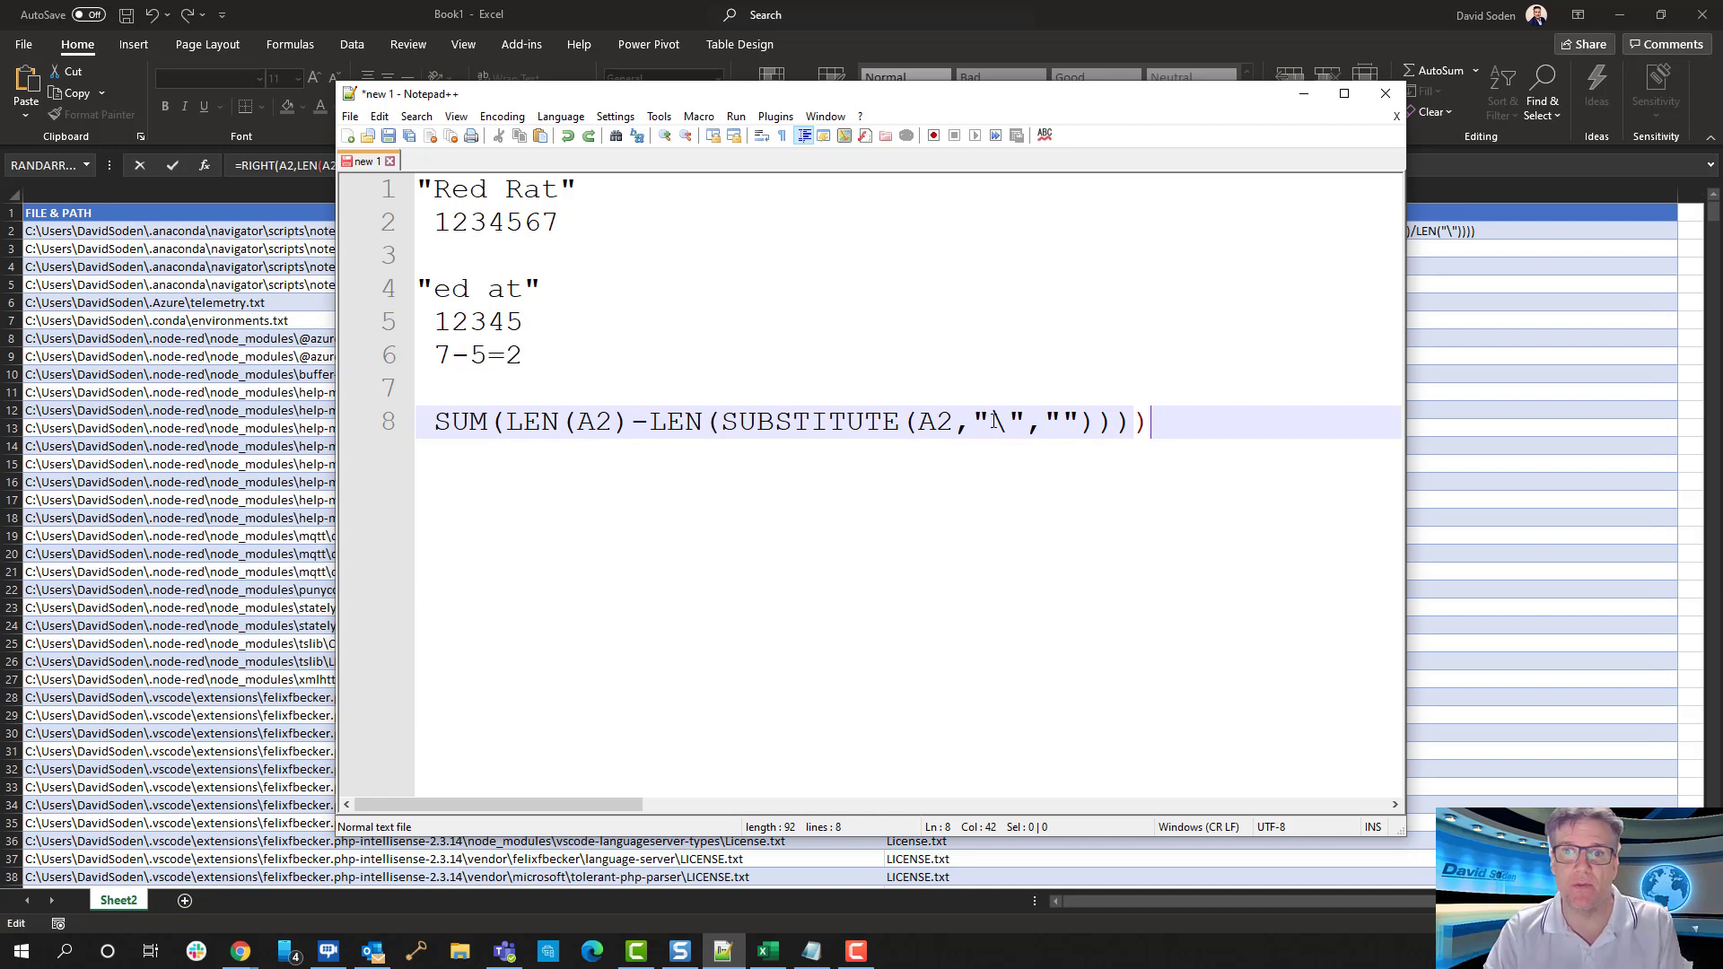
{"action": "left_click", "coordinate": [992, 420]}
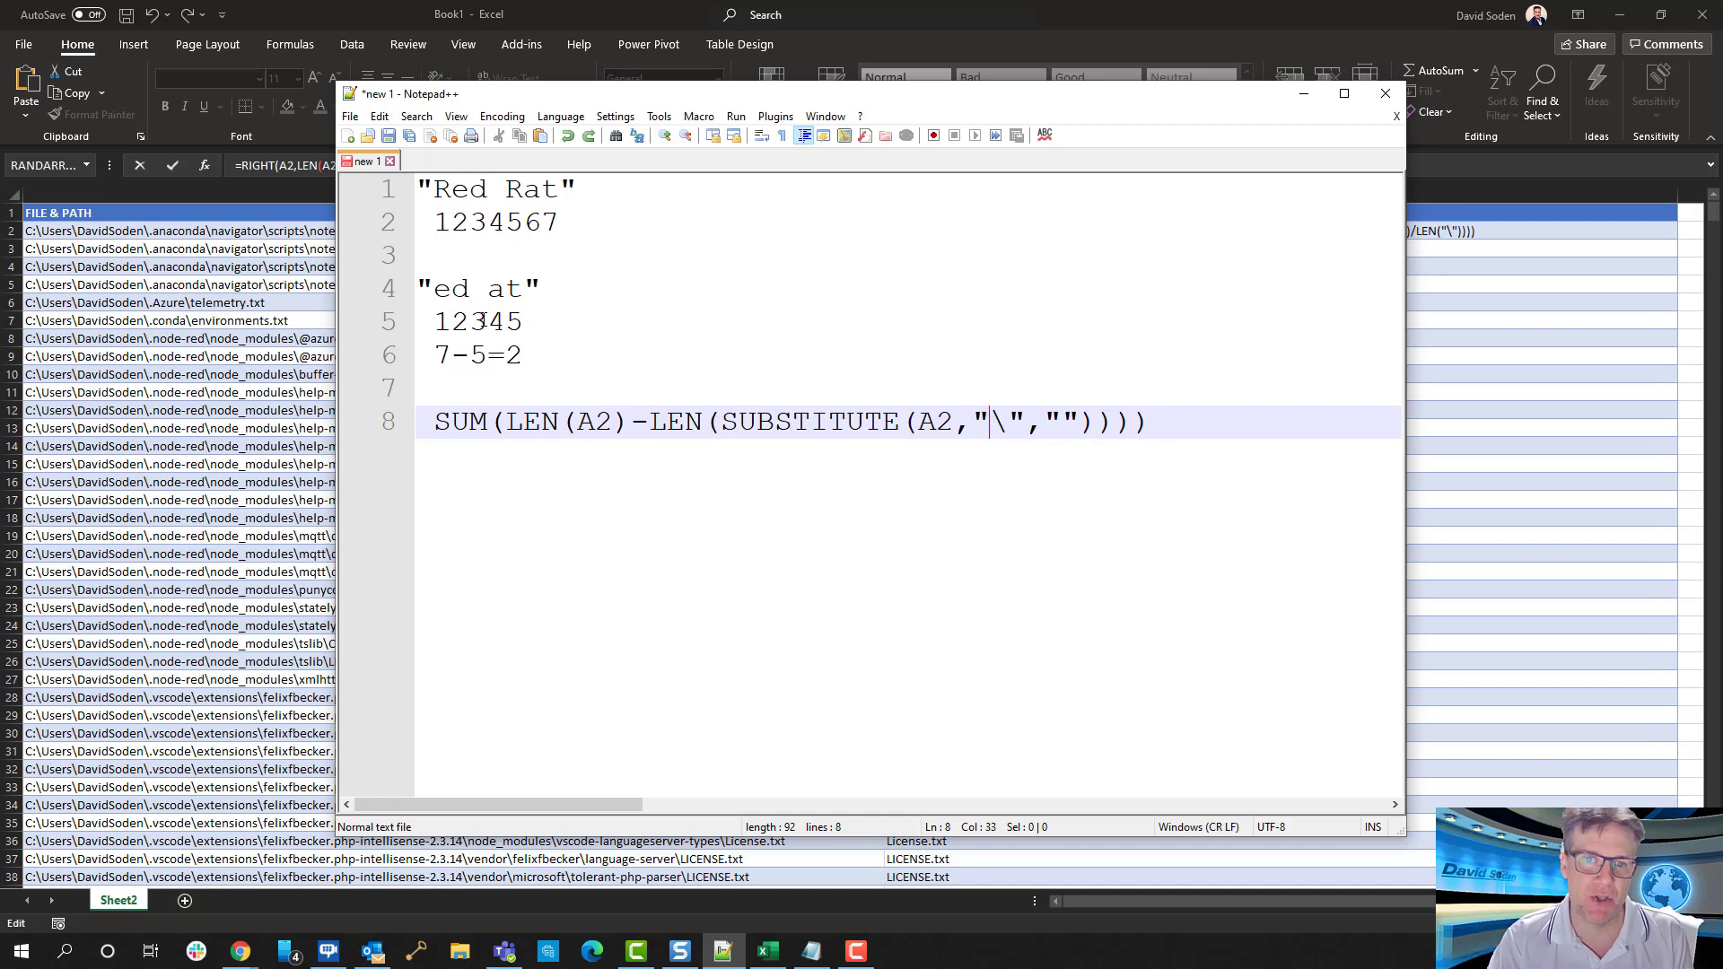
{"action": "left_click", "coordinate": [439, 356]}
{"action": "left_click", "coordinate": [471, 355]}
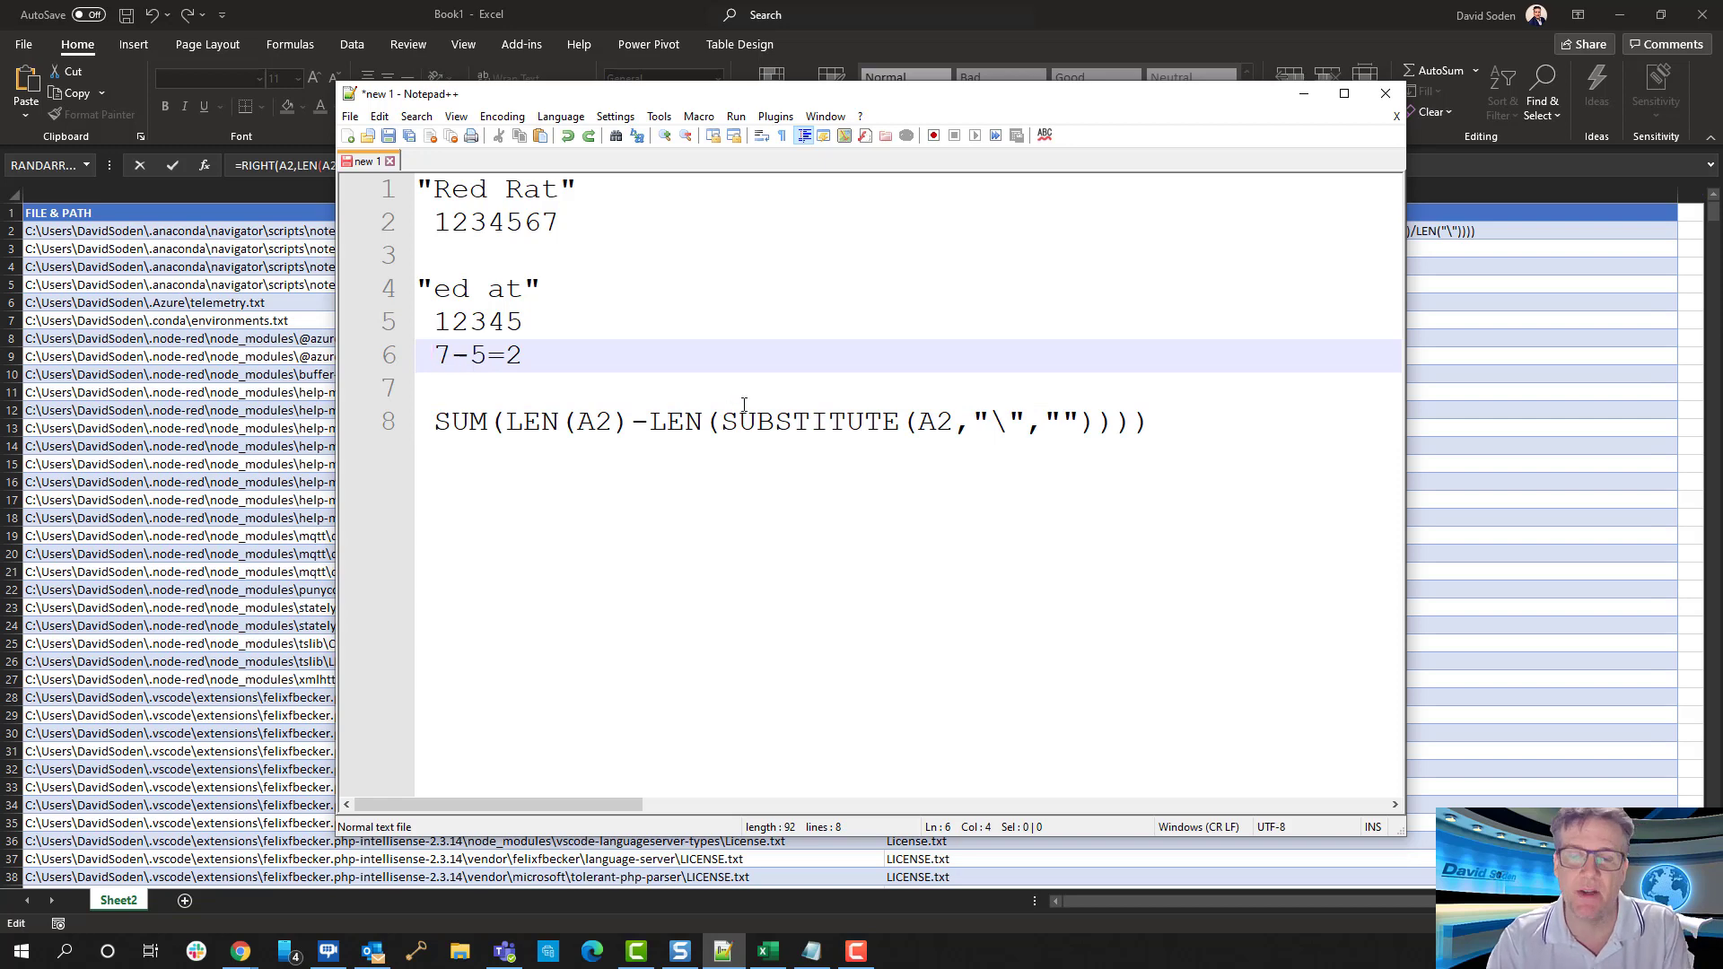
{"action": "double_click", "coordinate": [514, 355]}
{"action": "left_click", "coordinate": [739, 382]}
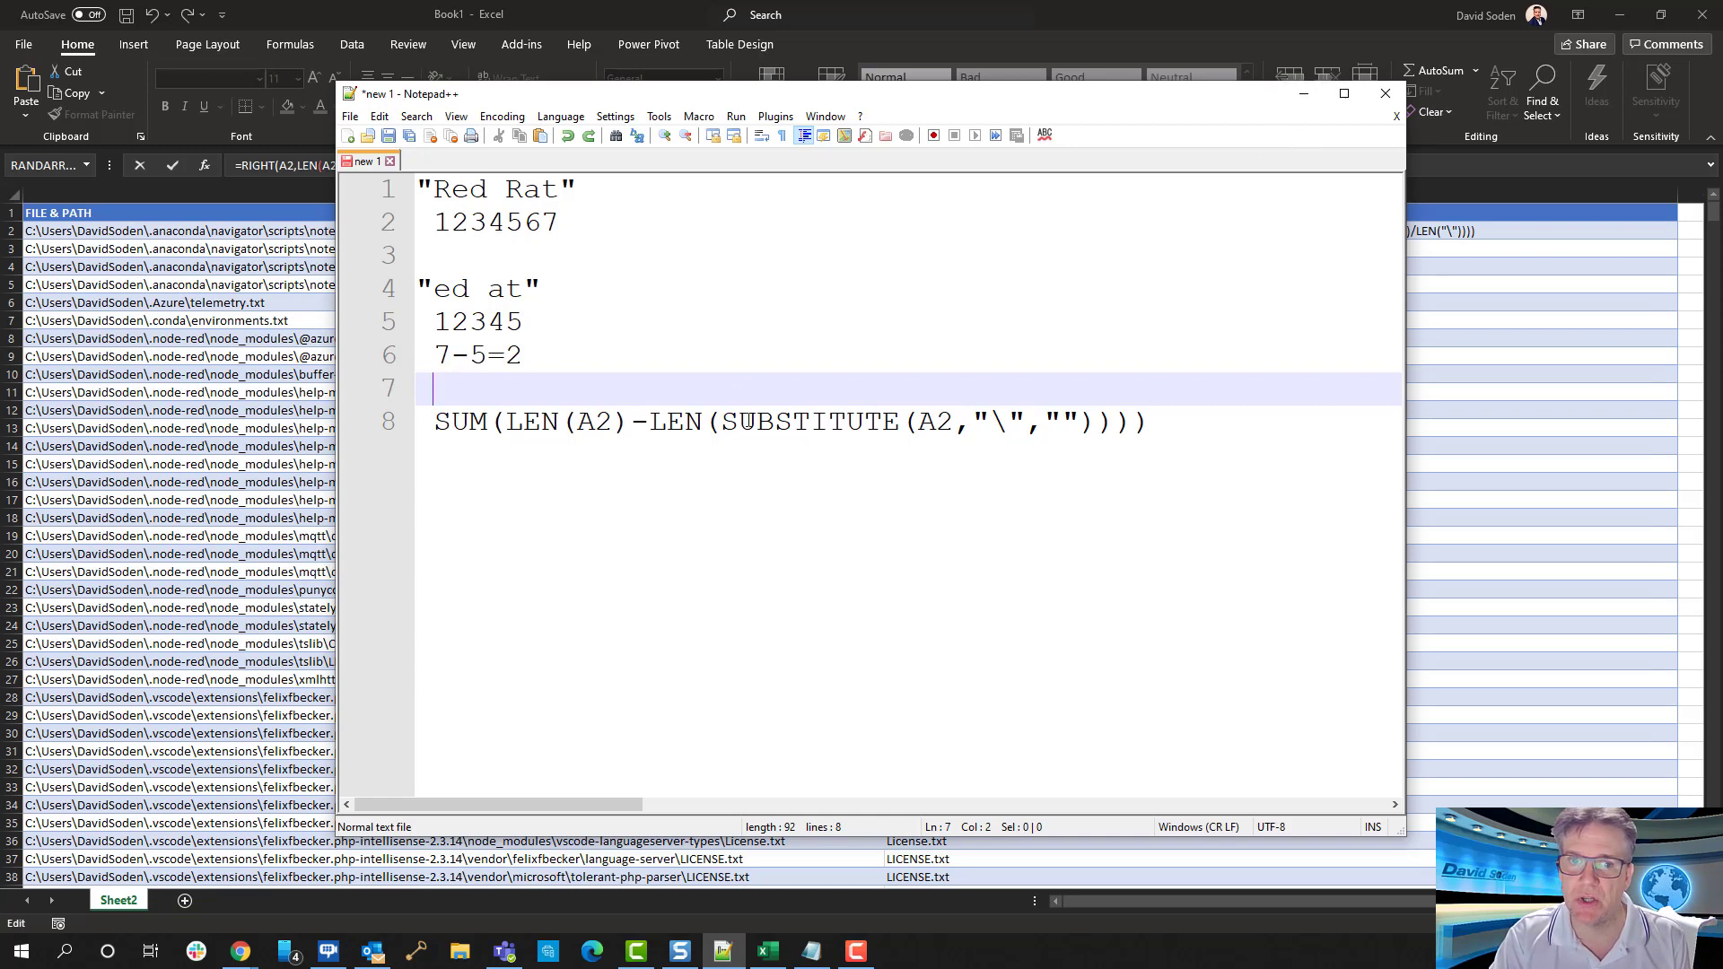
{"action": "left_click_drag", "start_coordinate": [737, 420], "coordinate": [954, 449]}
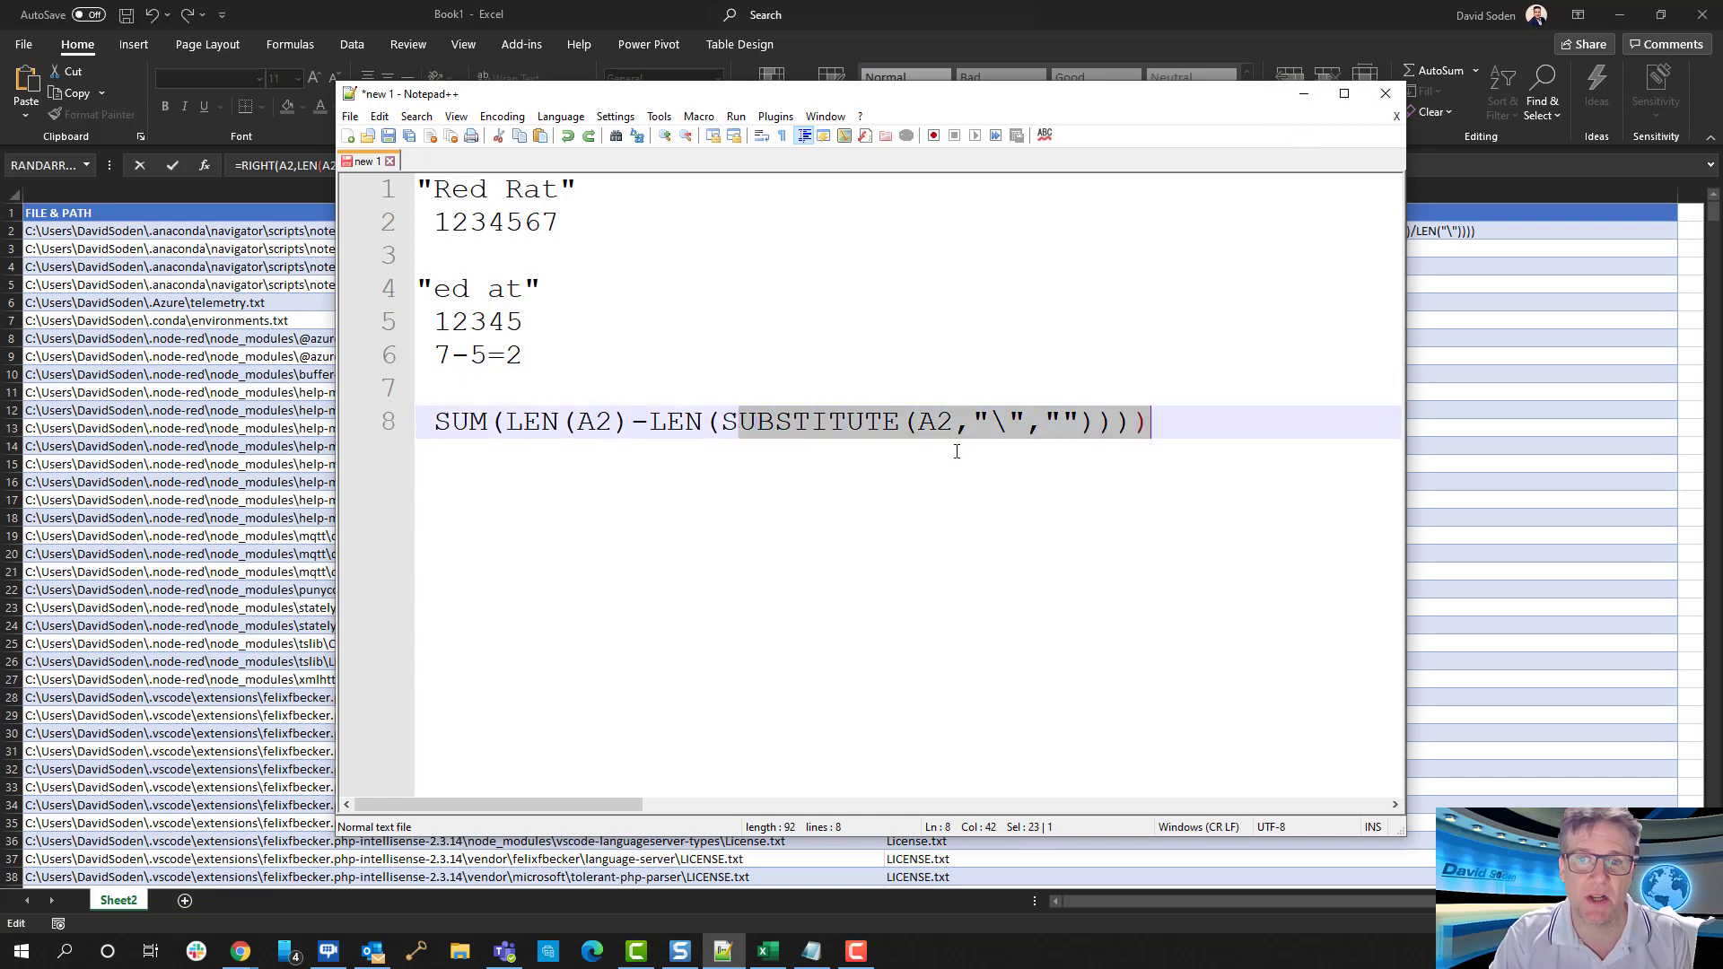
{"action": "left_click", "coordinate": [902, 506]}
Return to the Excel workbook and examine the outer SUBSTITUTE arguments in the B2 formula, from old_text through instance_num
{"action": "left_click_drag", "start_coordinate": [1194, 95], "coordinate": [0, 946]}
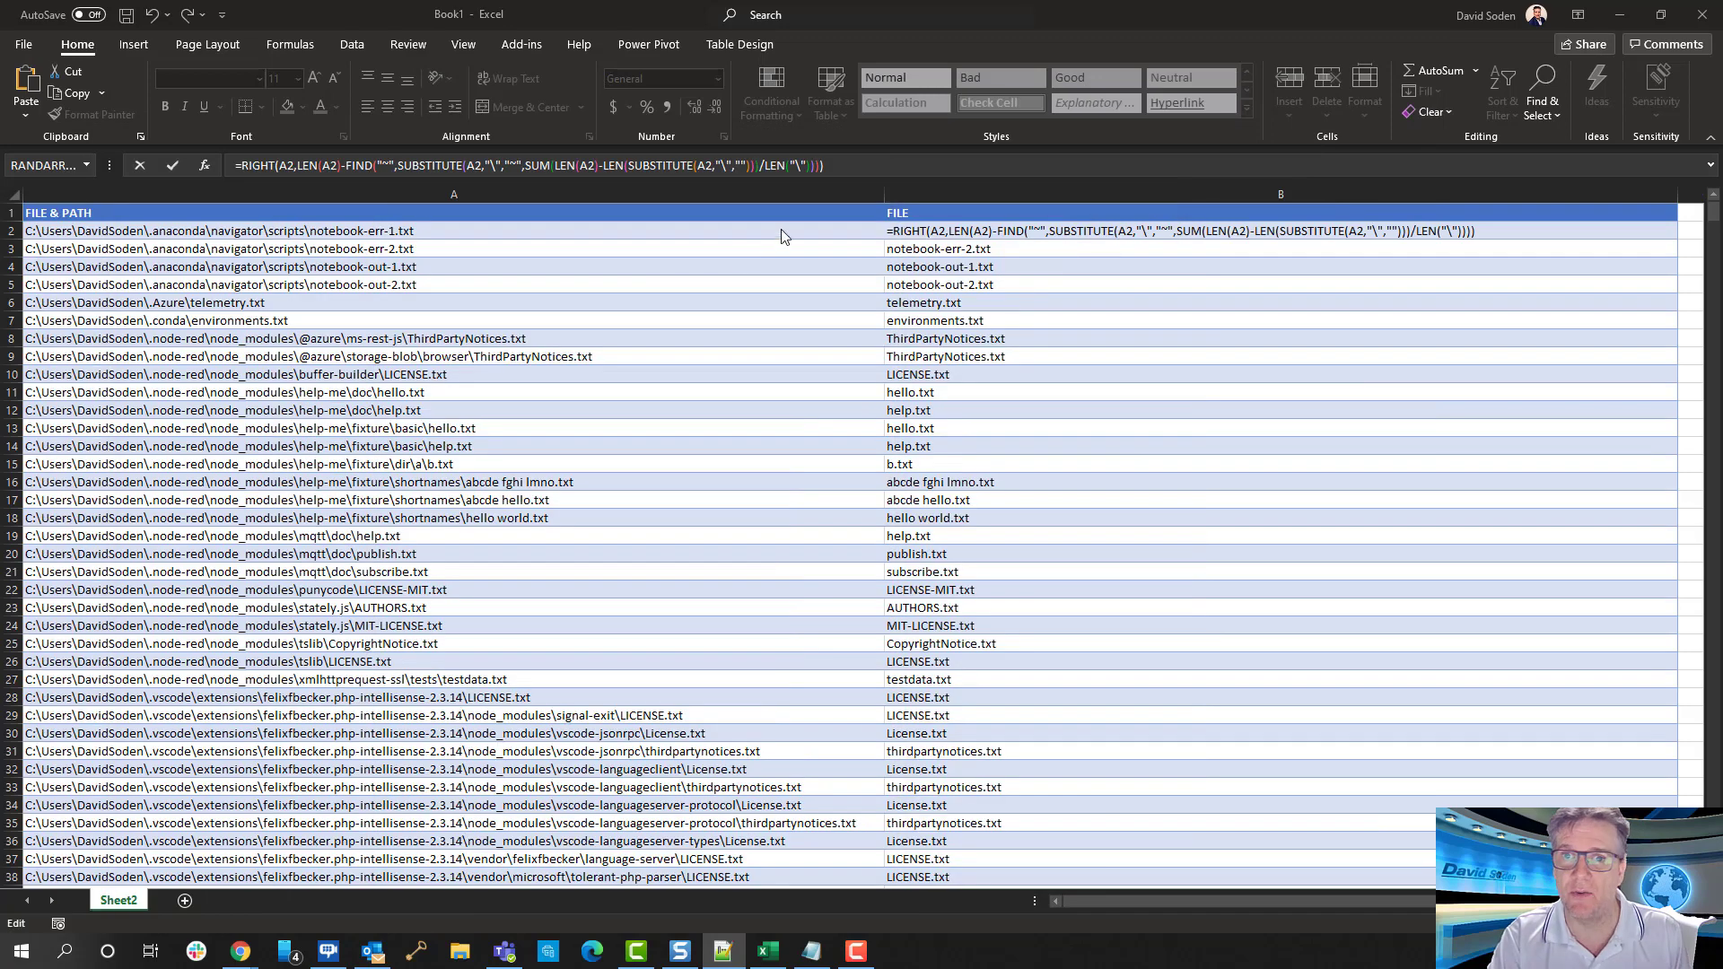
{"action": "left_click", "coordinate": [496, 165]}
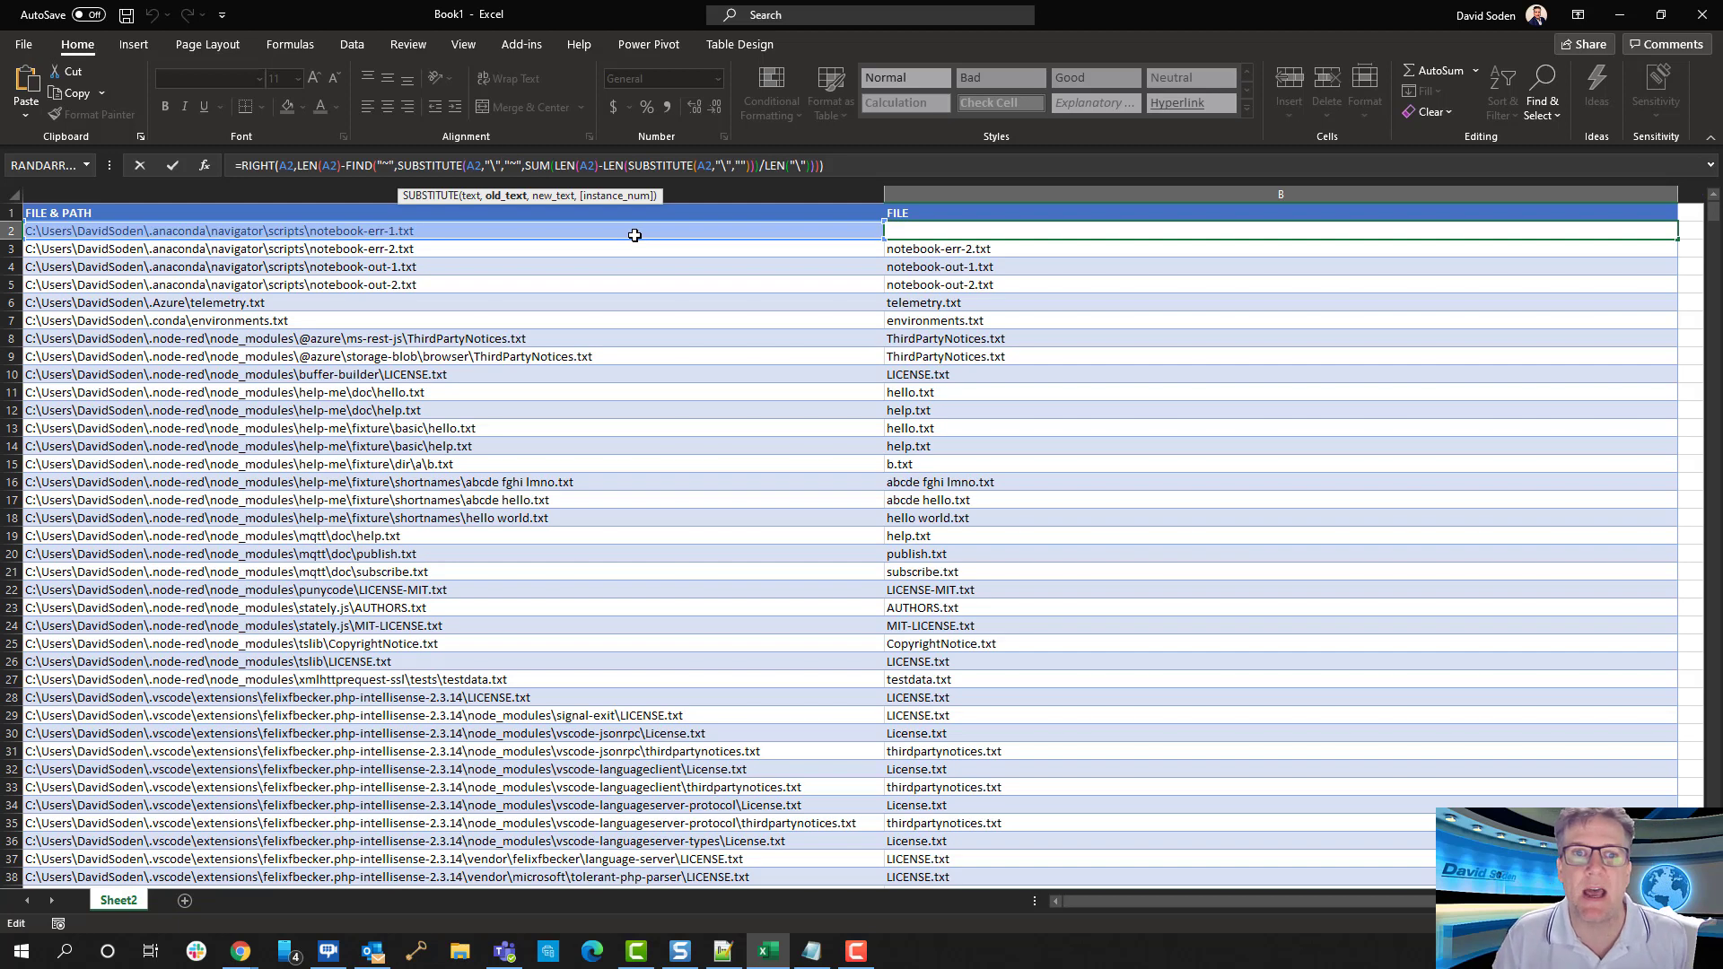
{"action": "key", "text": "Right"}
{"action": "key", "text": "Right"}
{"action": "key", "text": "Right"}
{"action": "key", "text": "Right"}
{"action": "key", "text": "Right"}
{"action": "key", "text": "Right"}
{"action": "key", "text": "Right"}
{"action": "key", "text": "Right"}
{"action": "key", "text": "Right"}
{"action": "key", "text": "Right"}
{"action": "key", "text": "Right"}
{"action": "key", "text": "Right"}
{"action": "key", "text": "Right"}
{"action": "key", "text": "Right"}
{"action": "key", "text": "Right"}
{"action": "key", "text": "Right"}
{"action": "key", "text": "Right"}
{"action": "key", "text": "Right"}
{"action": "key", "text": "Right"}
{"action": "key", "text": "Right"}
{"action": "key", "text": "Right"}
{"action": "key", "text": "Right"}
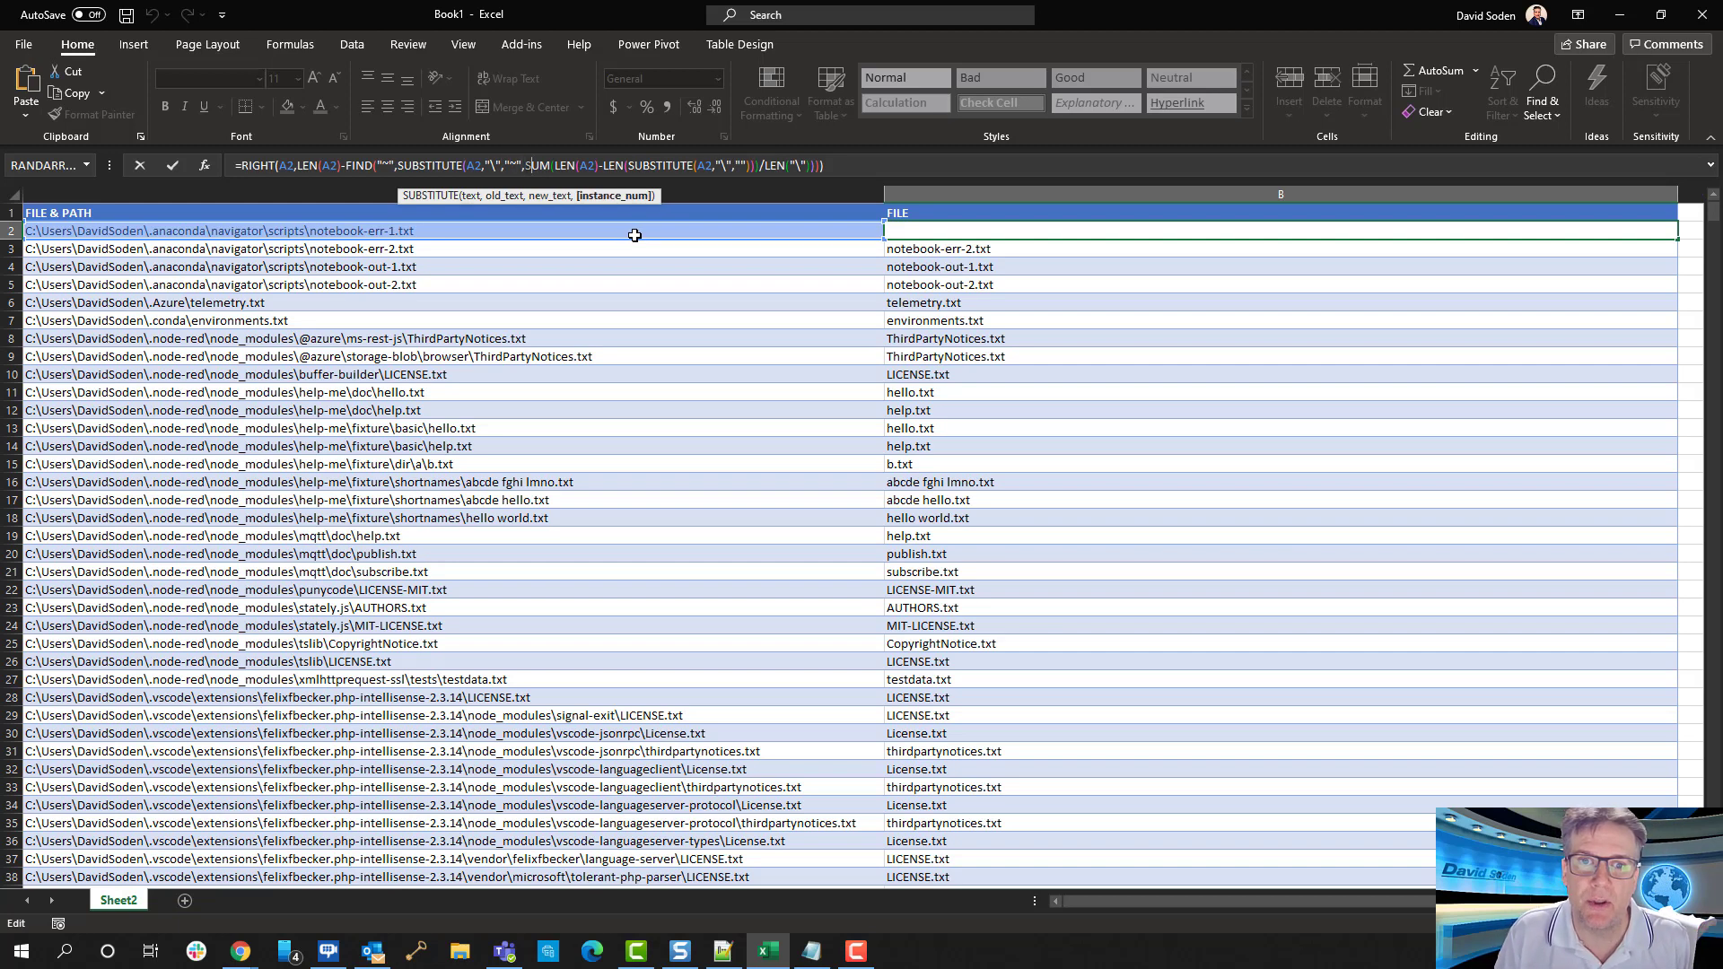
{"action": "key", "text": "Right"}
{"action": "key", "text": "Right"}
{"action": "key", "text": "Right"}
{"action": "key", "text": "Right"}
{"action": "key", "text": "Right"}
{"action": "key", "text": "Right"}
{"action": "key", "text": "Right"}
{"action": "key", "text": "Right"}
{"action": "key", "text": "Right"}
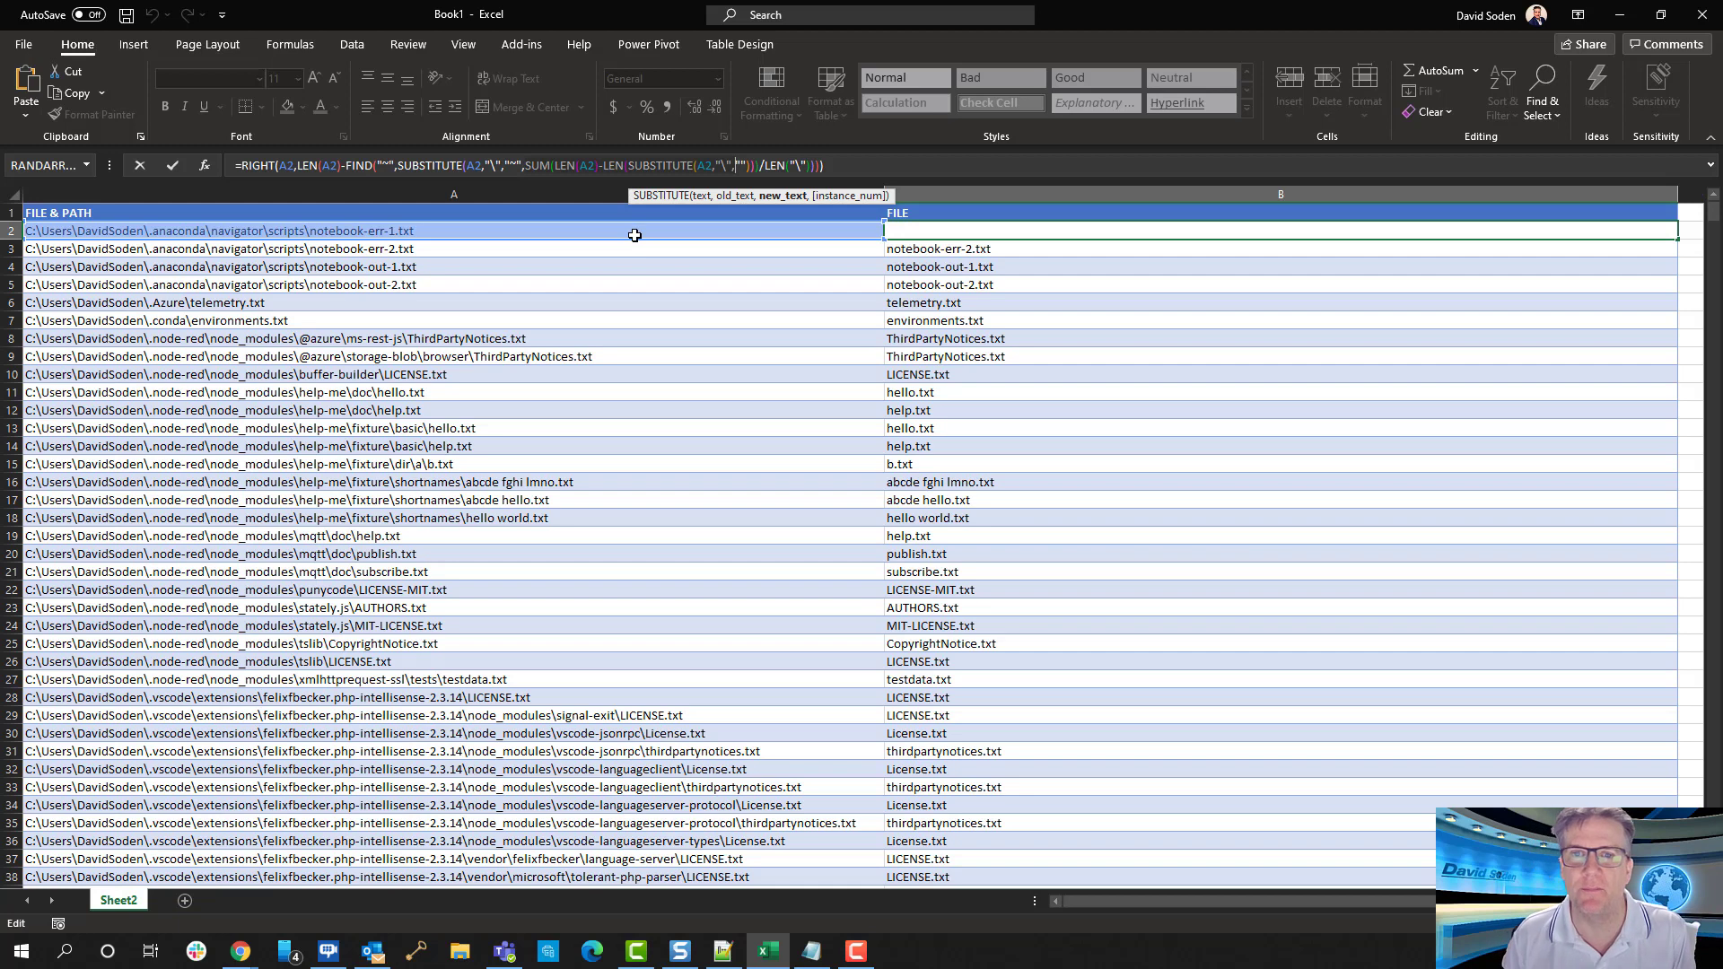
{"action": "left_click", "coordinate": [576, 358]}
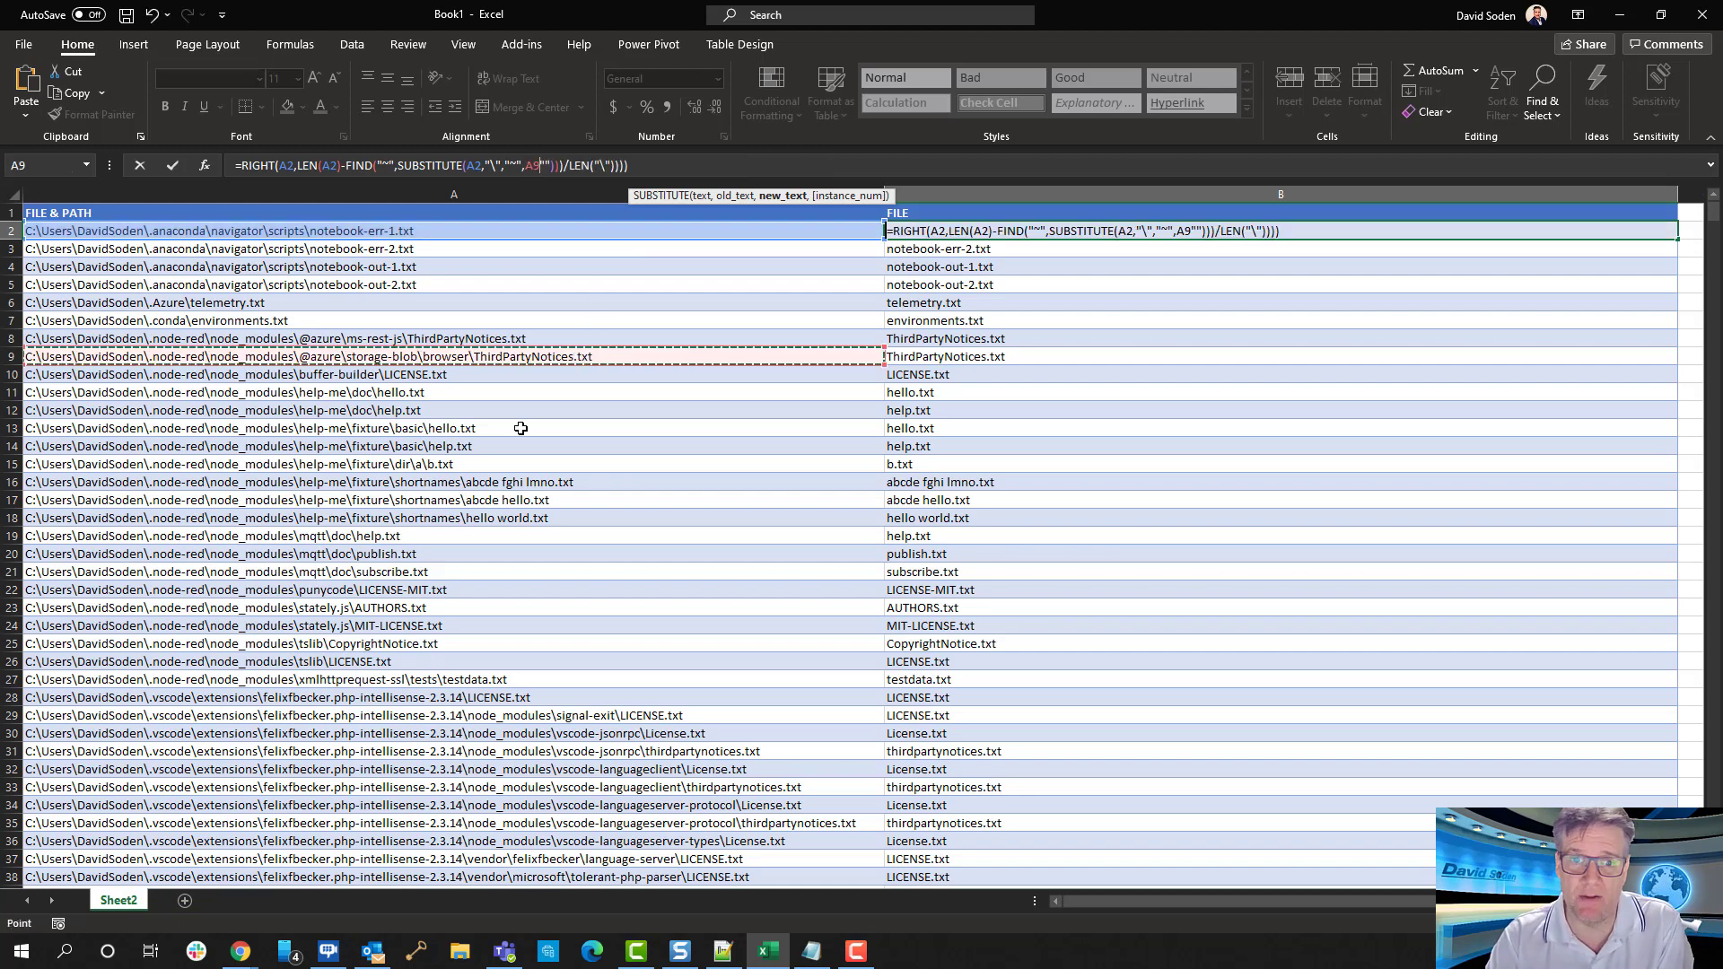
{"action": "left_click", "coordinate": [518, 469]}
{"action": "left_click", "coordinate": [506, 524]}
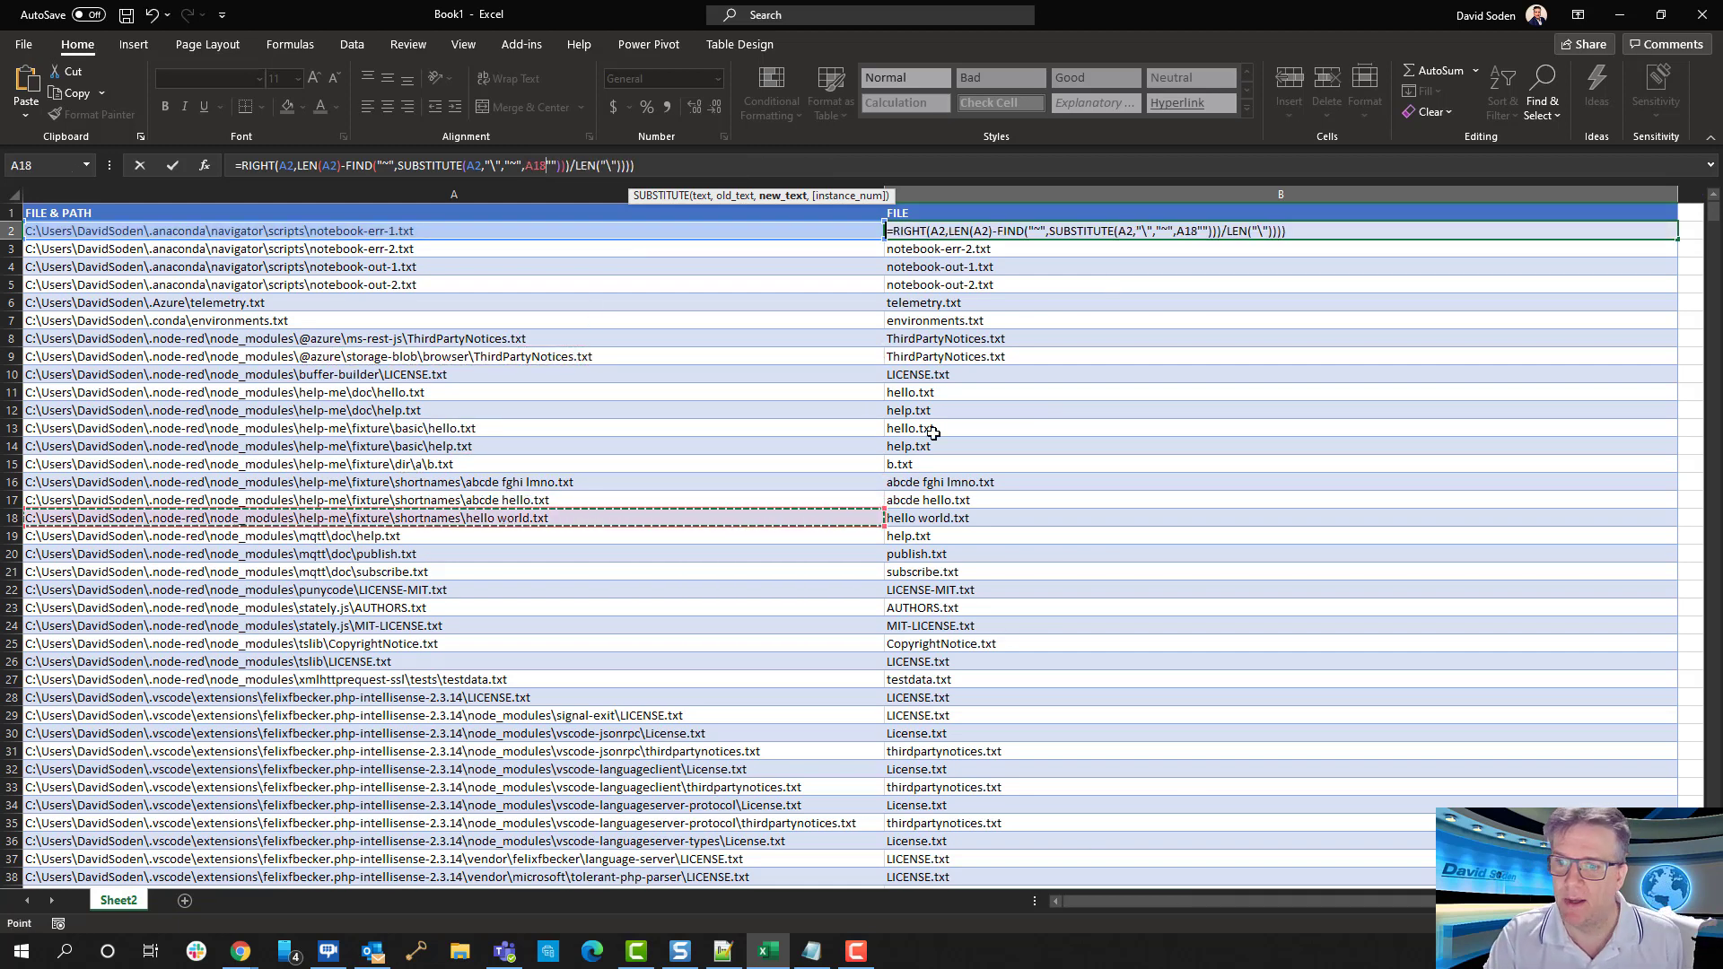
{"action": "left_click", "coordinate": [944, 193]}
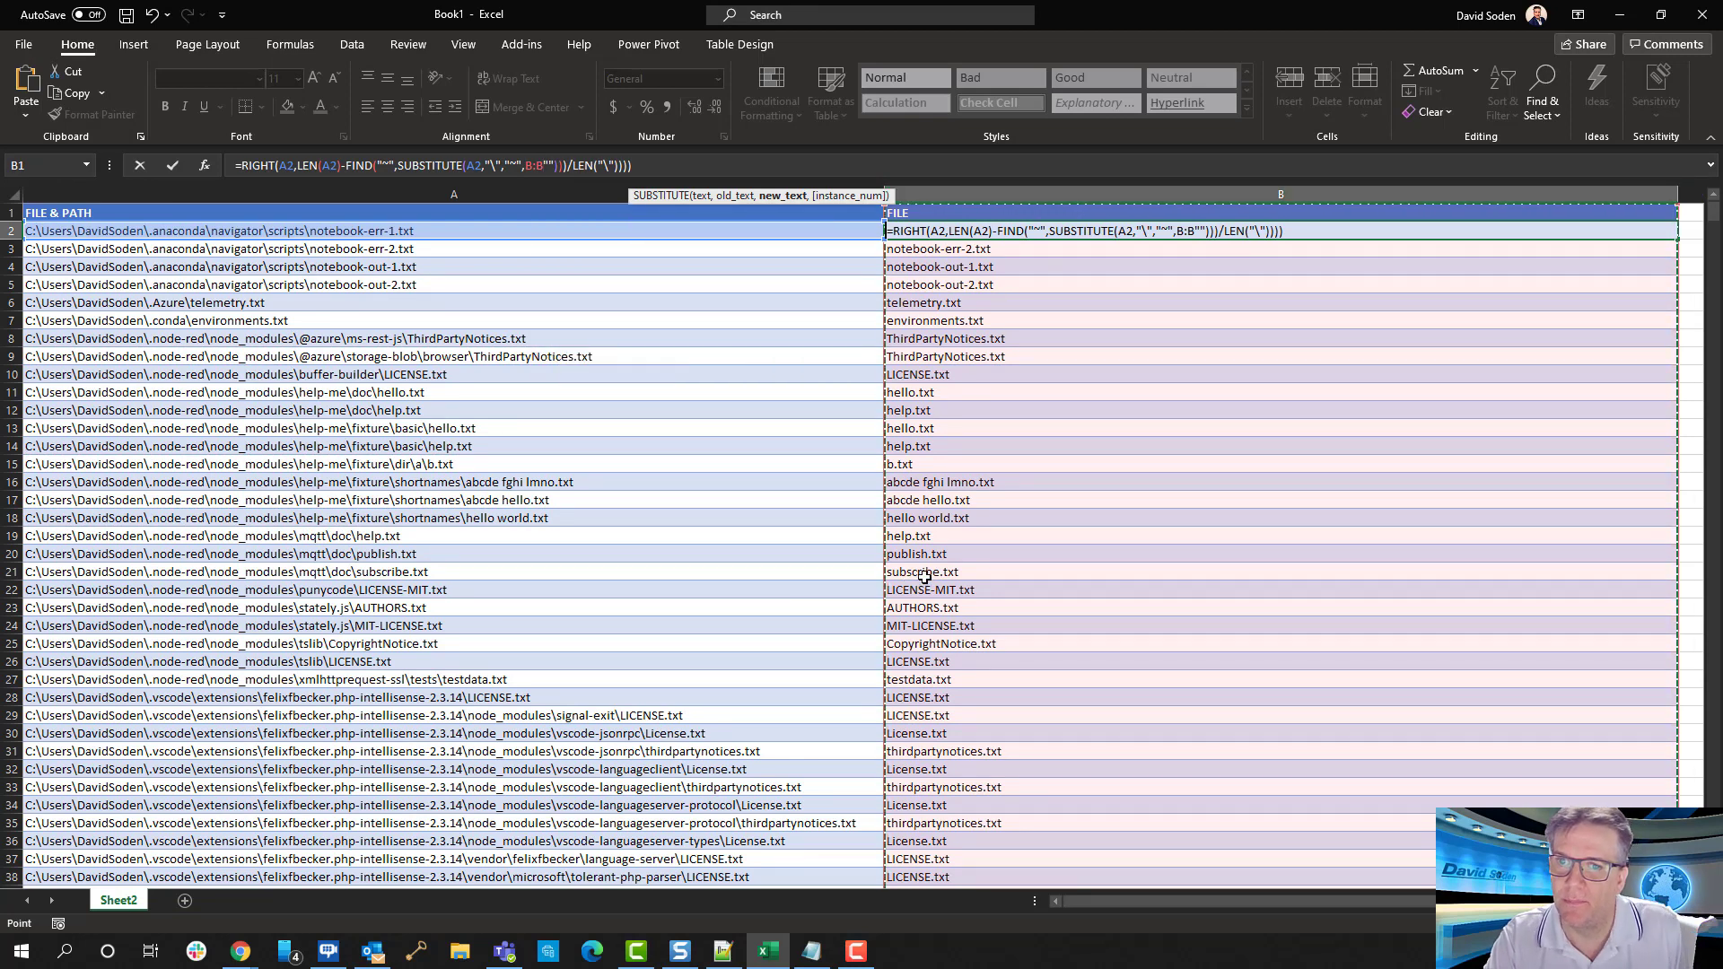
{"action": "key", "text": "Escape"}
Insert a column between FILE & PATH and FILE, and paste the full RIGHT formula into its cell B2
{"action": "right_click", "coordinate": [949, 187]}
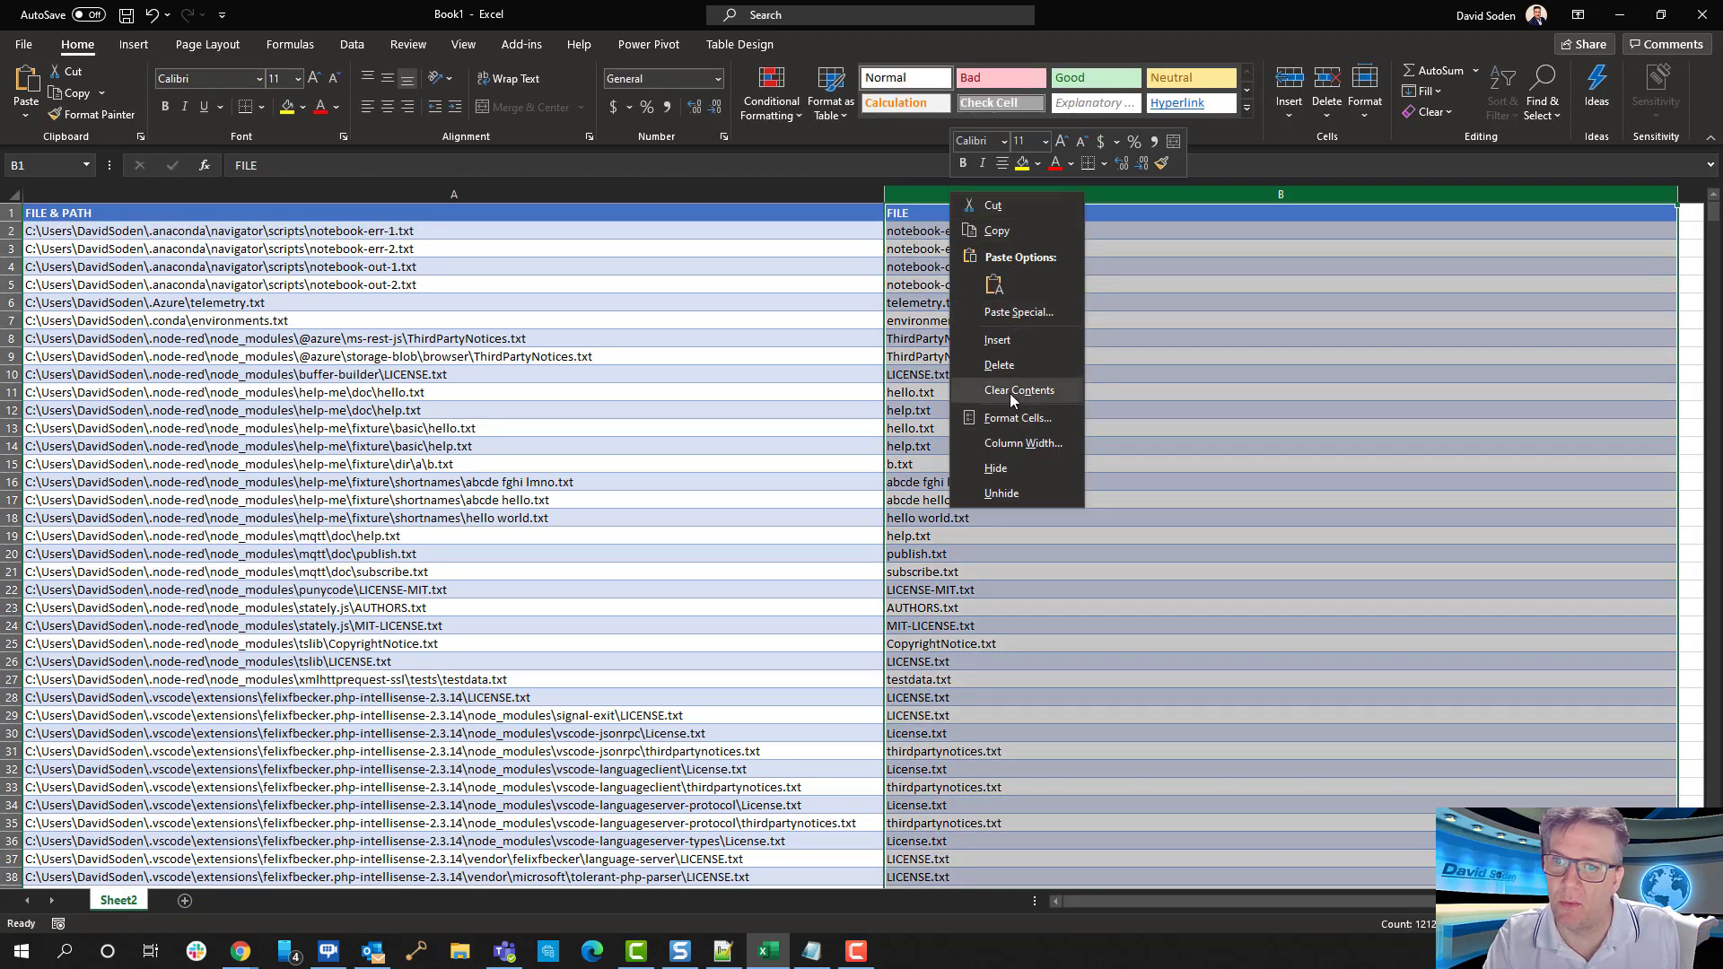
{"action": "left_click", "coordinate": [973, 339]}
{"action": "left_click_drag", "start_coordinate": [946, 231], "coordinate": [938, 249]}
{"action": "left_click", "coordinate": [828, 165]}
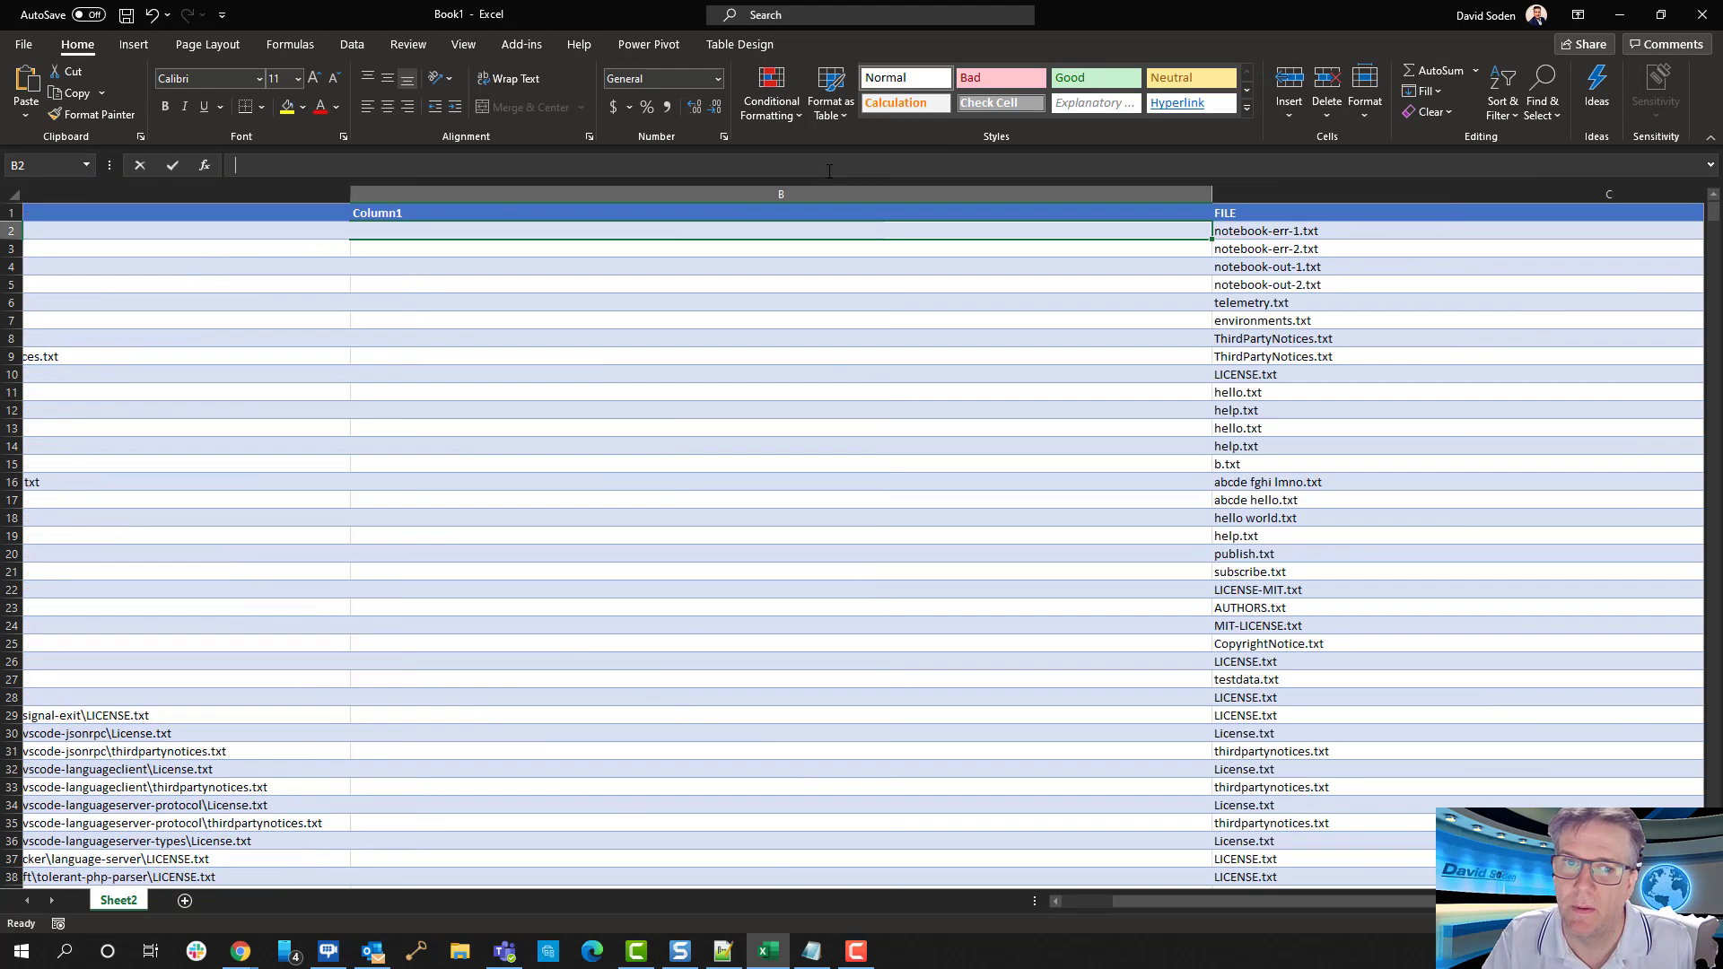
{"action": "key", "text": "ctrl+v"}
{"action": "key", "text": "Home"}
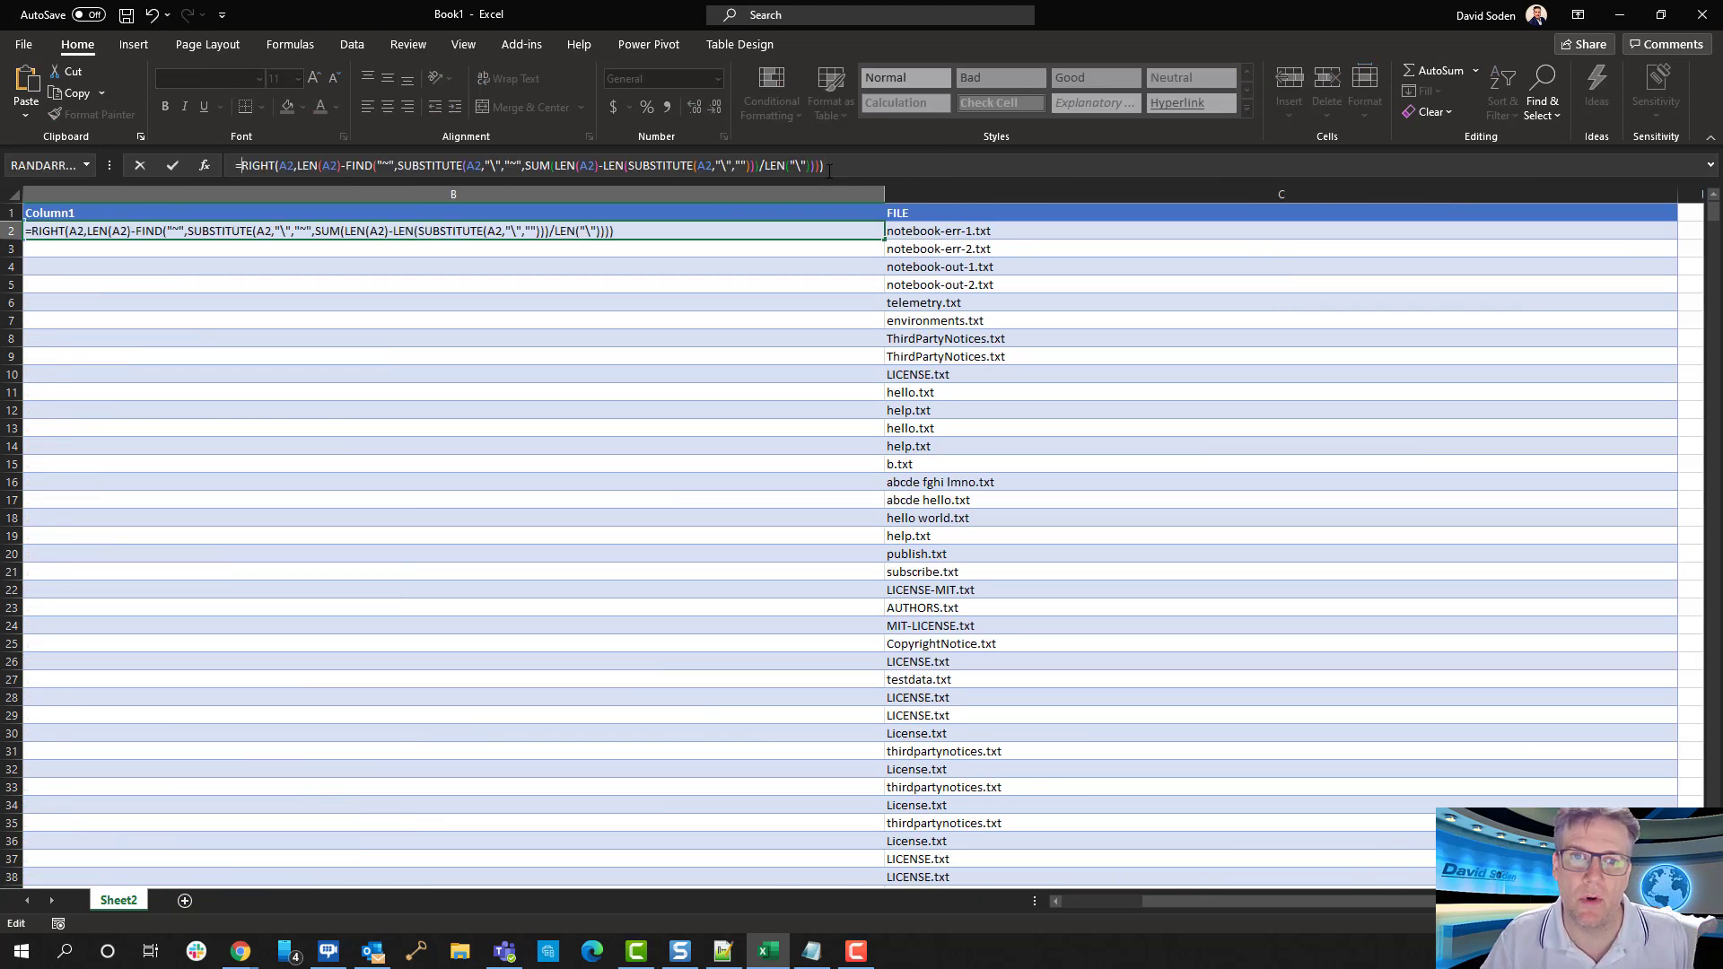
Delete the RIGHT, FIND and outer SUBSTITUTE portion from the B2 formula so that it starts with =SUM(LEN(A2)
{"action": "key", "text": "Right"}
{"action": "key", "text": "Right"}
{"action": "key", "text": "Right"}
{"action": "key", "text": "Right"}
{"action": "key", "text": "Right"}
{"action": "key", "text": "Right"}
{"action": "key", "text": "Right"}
{"action": "key", "text": "Right"}
{"action": "key", "text": "Right"}
{"action": "key", "text": "Right"}
{"action": "key", "text": "Right"}
{"action": "key", "text": "Right"}
{"action": "key", "text": "Right"}
{"action": "key", "text": "Right"}
{"action": "key", "text": "Right"}
{"action": "key", "text": "Right"}
{"action": "key", "text": "Right"}
{"action": "key", "text": "Right"}
{"action": "key", "text": "Right"}
{"action": "key", "text": "Right"}
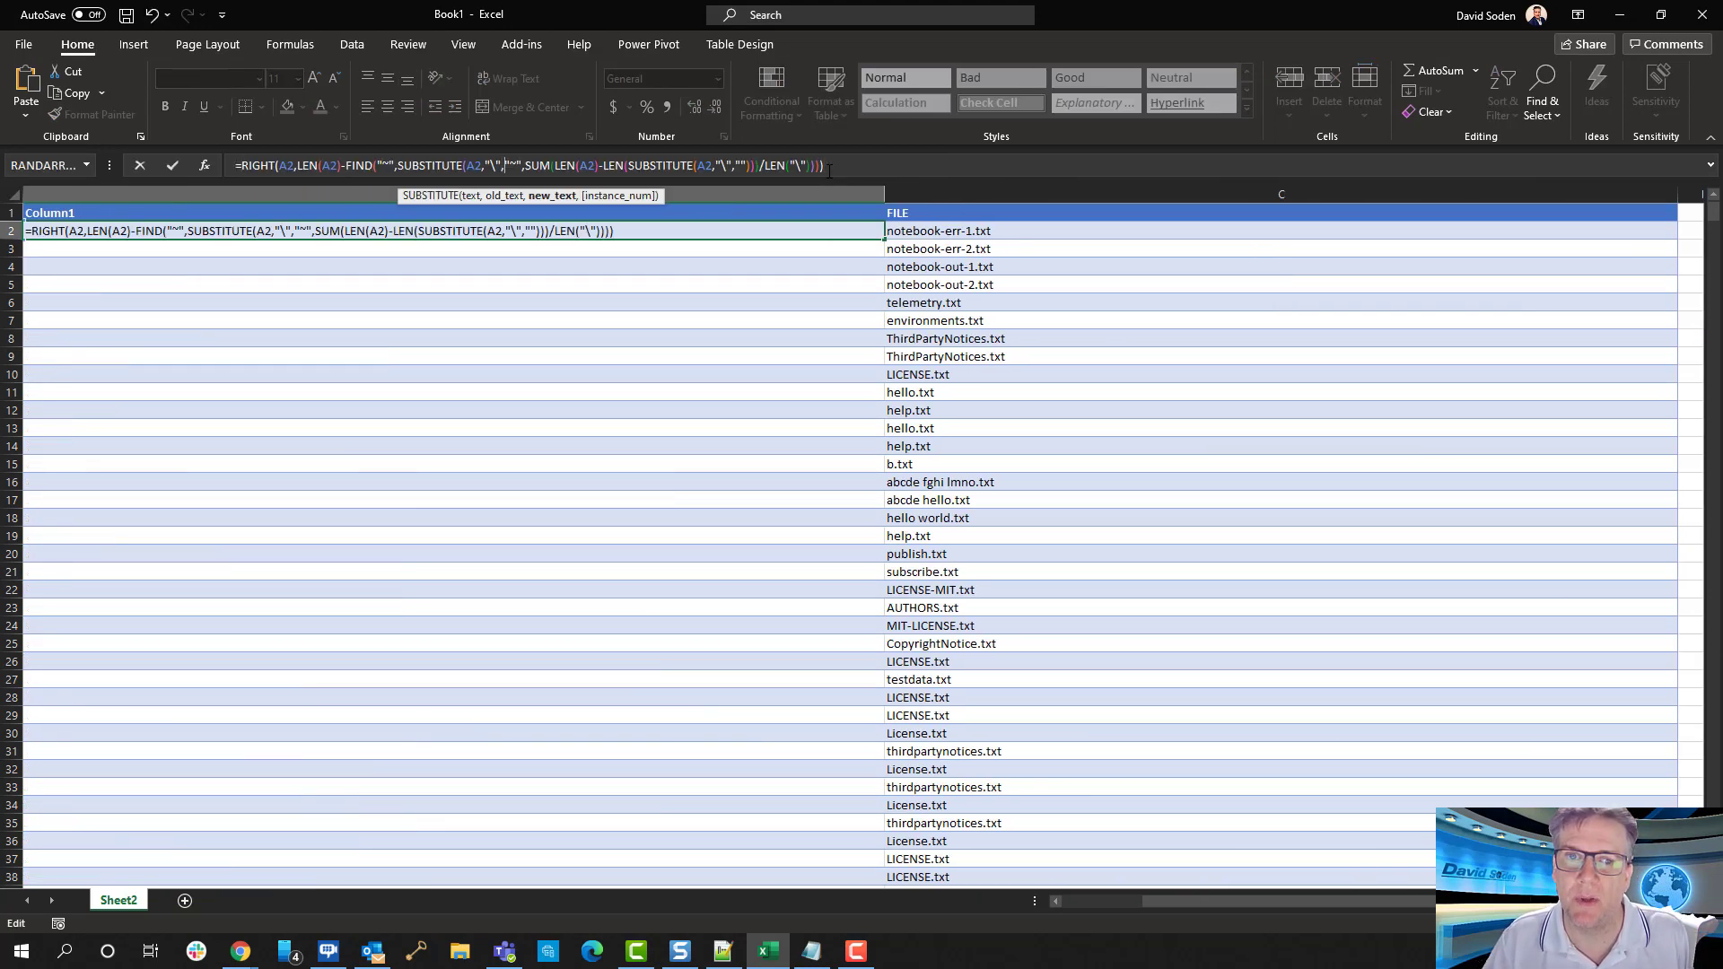
{"action": "key", "text": "Right"}
{"action": "key", "text": "shift+Home"}
{"action": "key", "text": "shift+Right"}
{"action": "key", "text": "Delete"}
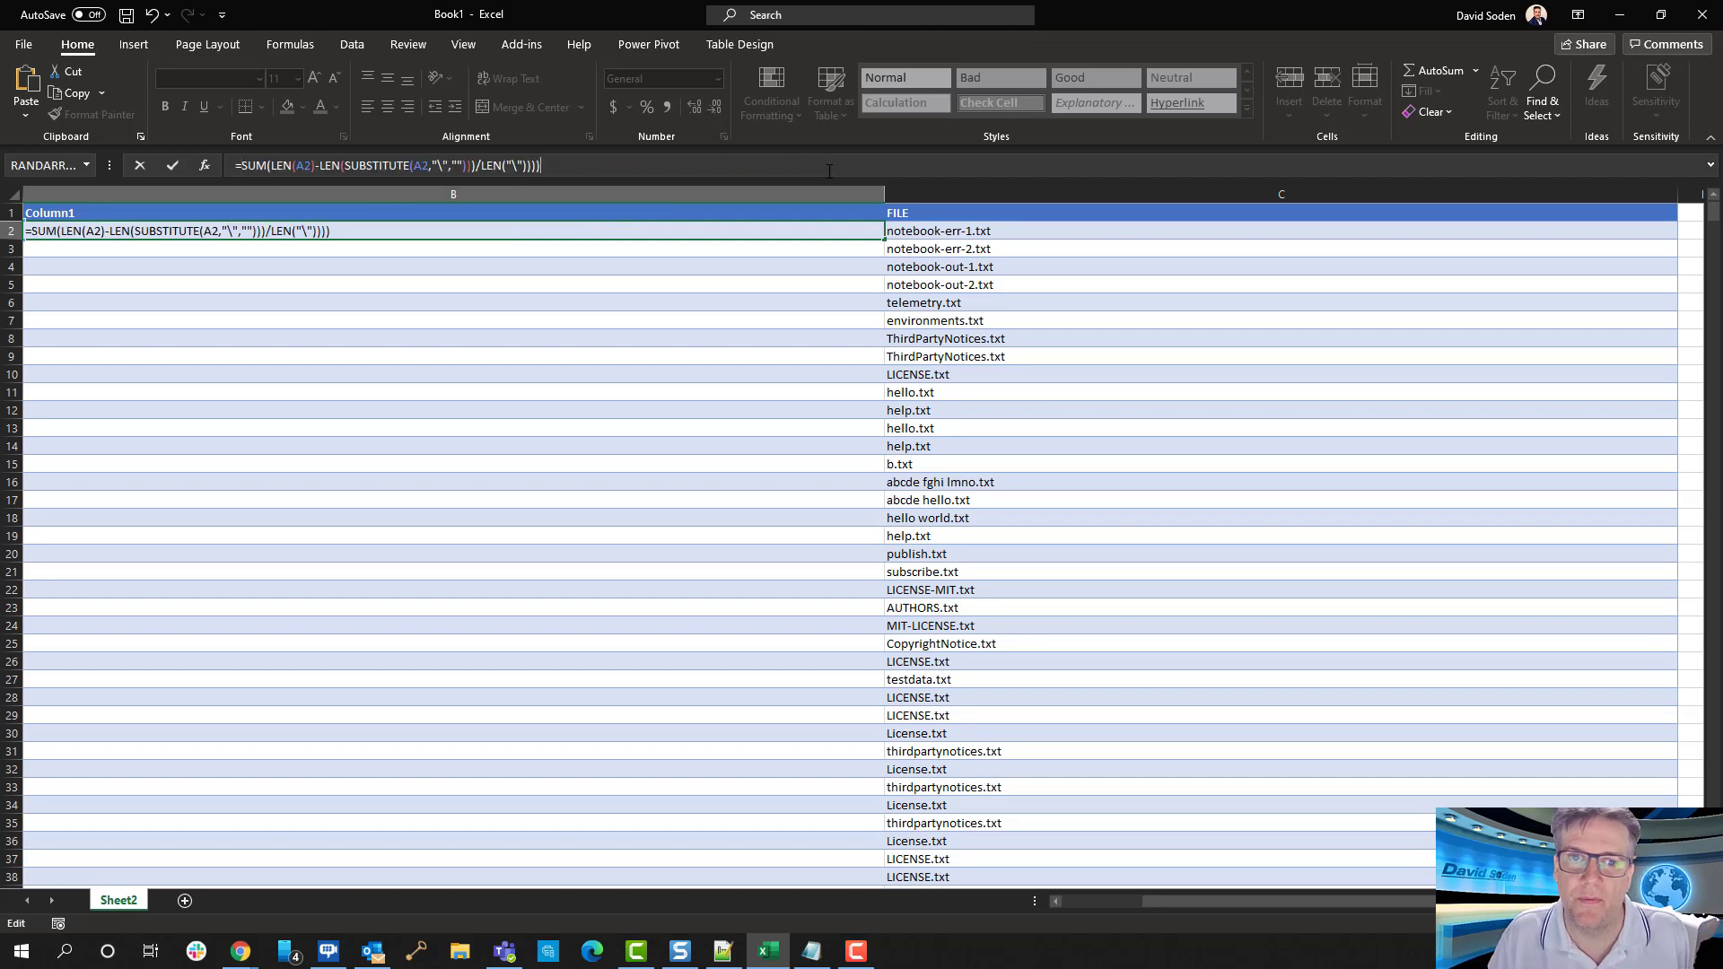
Remove the /LEN("\") division from the B2 formula and commit it as =SUM(LEN(A2)-LEN(SUBSTITUTE(A2,"\","")))
{"action": "key", "text": "Left"}
{"action": "key", "text": "Left"}
{"action": "key", "text": "Left"}
{"action": "key", "text": "Left"}
{"action": "key", "text": "Left"}
{"action": "key", "text": "Left"}
{"action": "key", "text": "Left"}
{"action": "key", "text": "Left"}
{"action": "key", "text": "Left"}
{"action": "key", "text": "Left"}
{"action": "key", "text": "Left"}
{"action": "key", "text": "Left"}
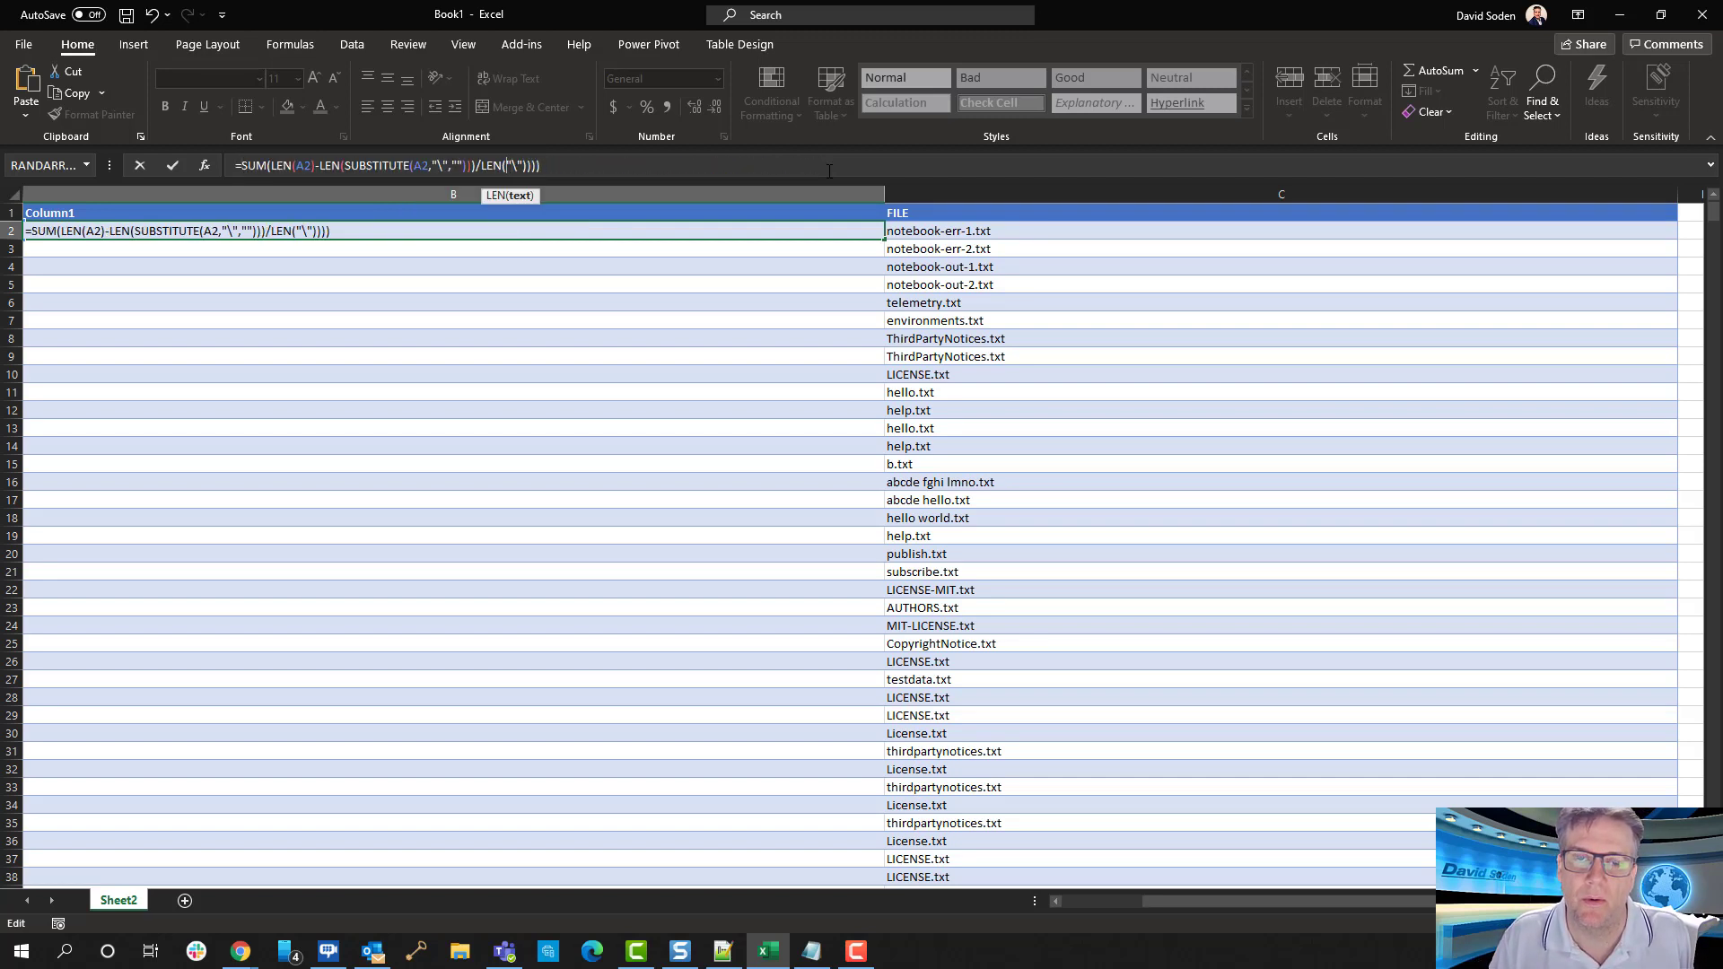
{"action": "key", "text": "Delete"}
{"action": "key", "text": "Delete"}
{"action": "key", "text": "Delete"}
{"action": "key", "text": "Delete"}
{"action": "key", "text": "Delete"}
{"action": "key", "text": "Delete"}
{"action": "key", "text": "Delete"}
{"action": "key", "text": "Delete"}
{"action": "key", "text": "Delete"}
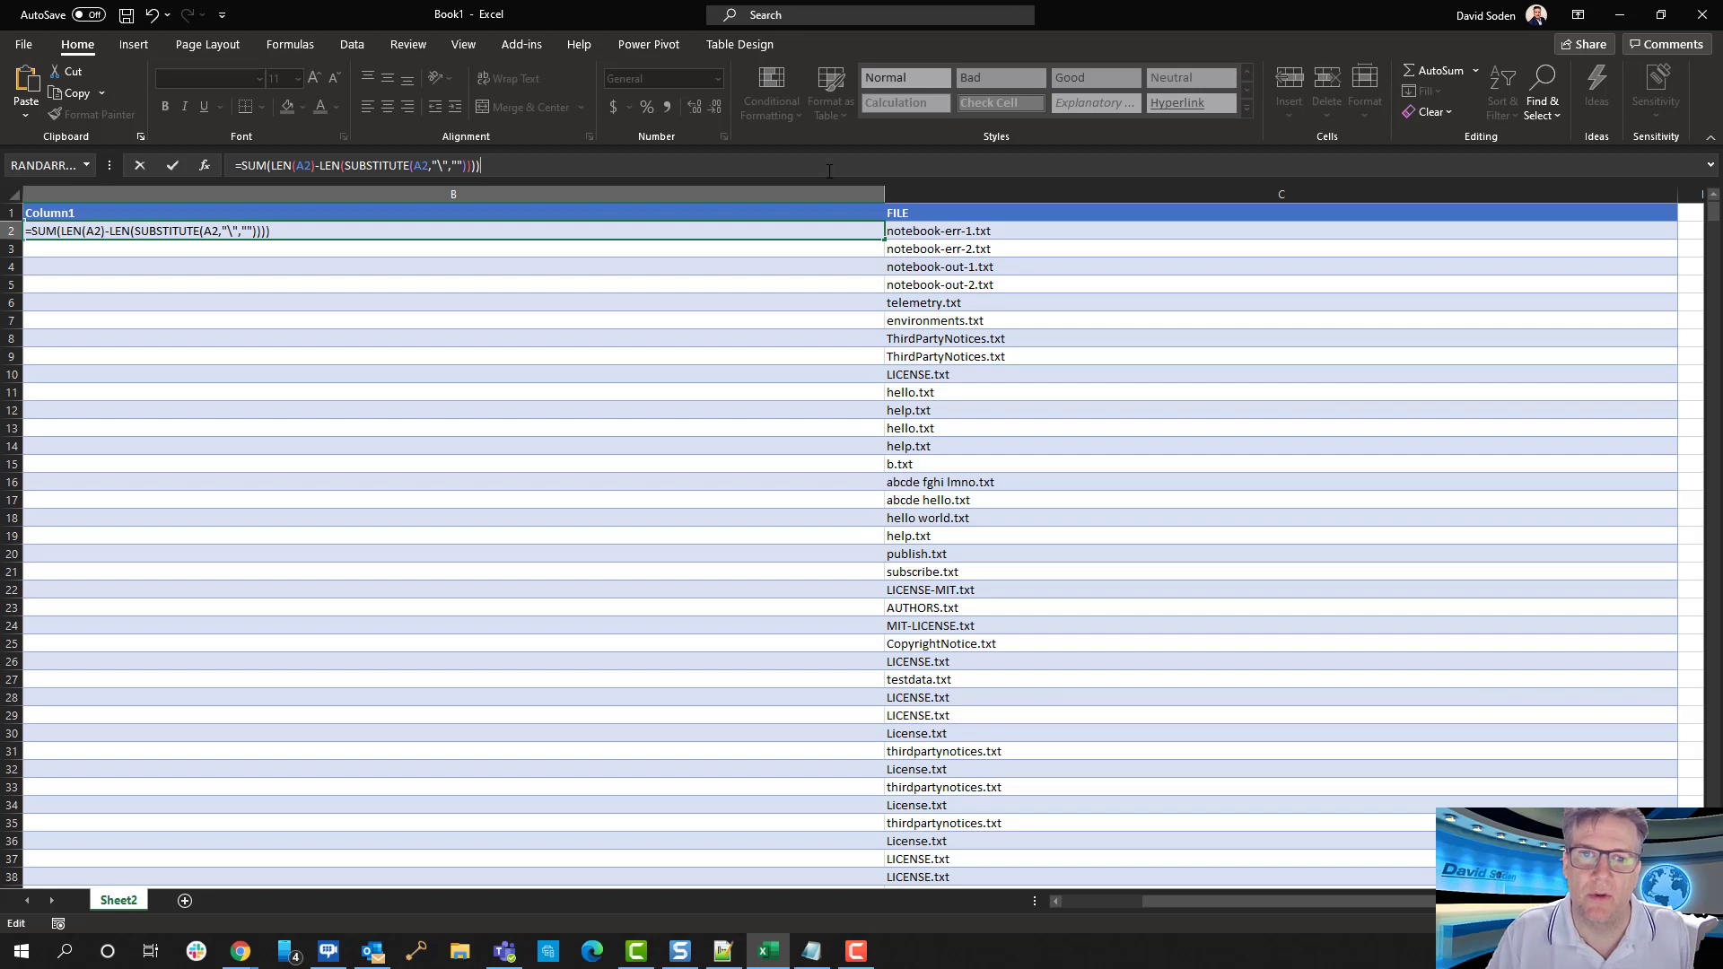
{"action": "key", "text": "Return"}
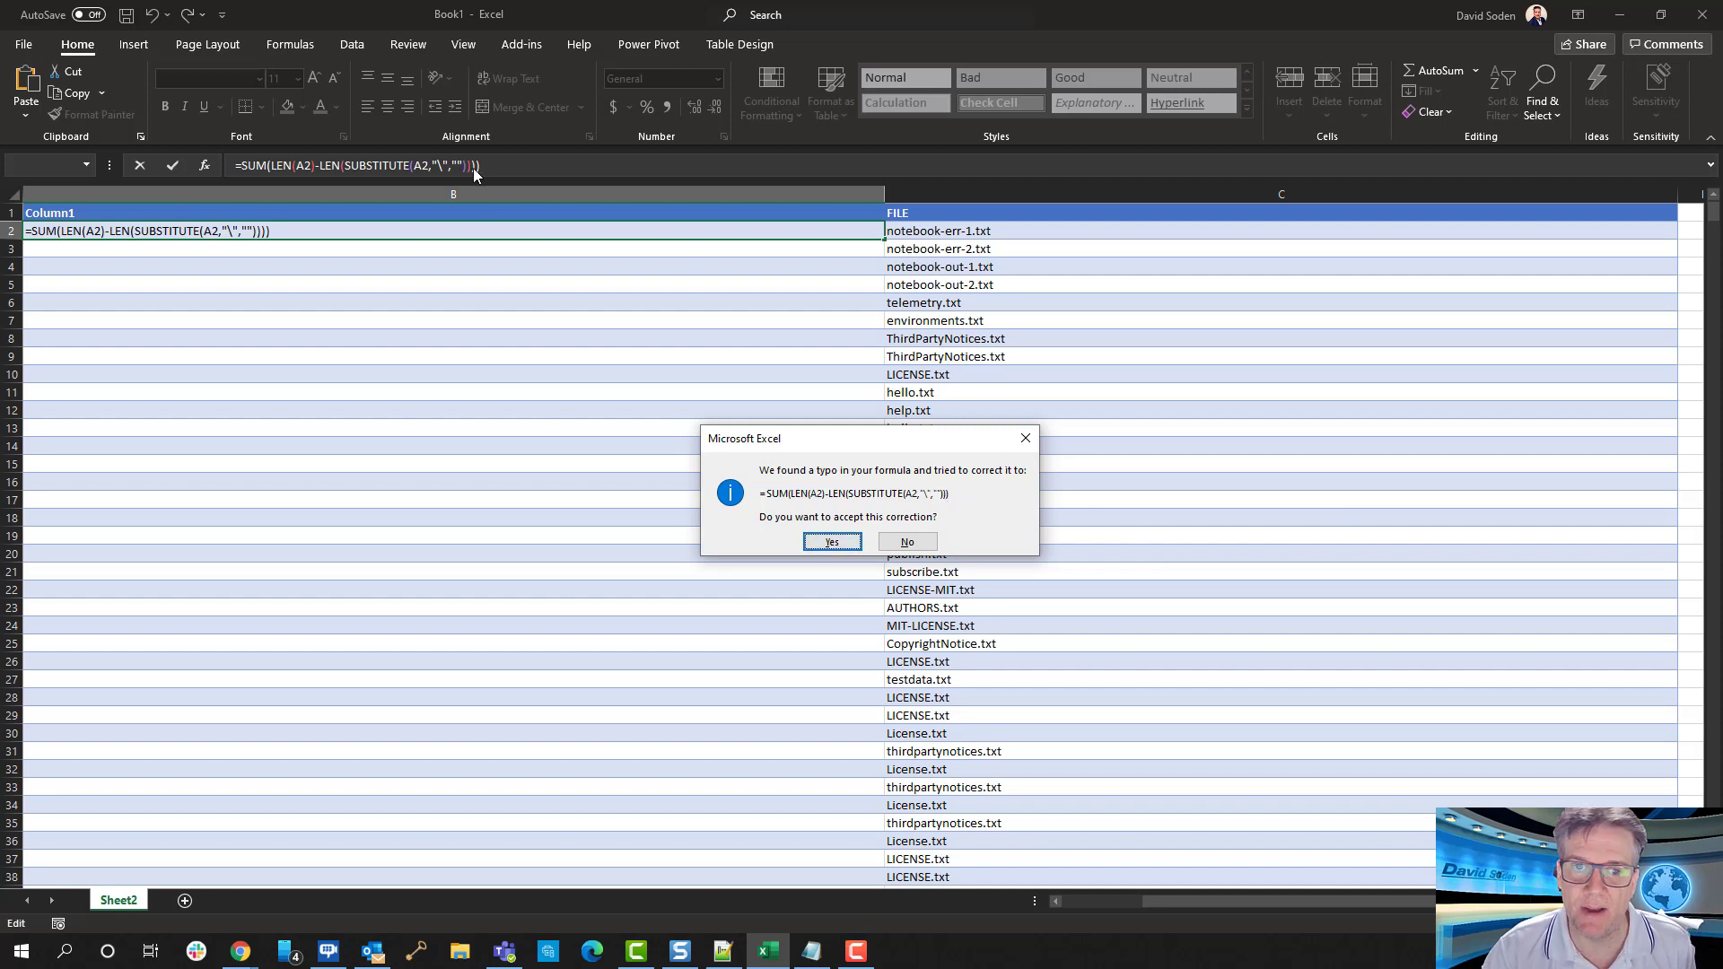
{"action": "left_click", "coordinate": [832, 542]}
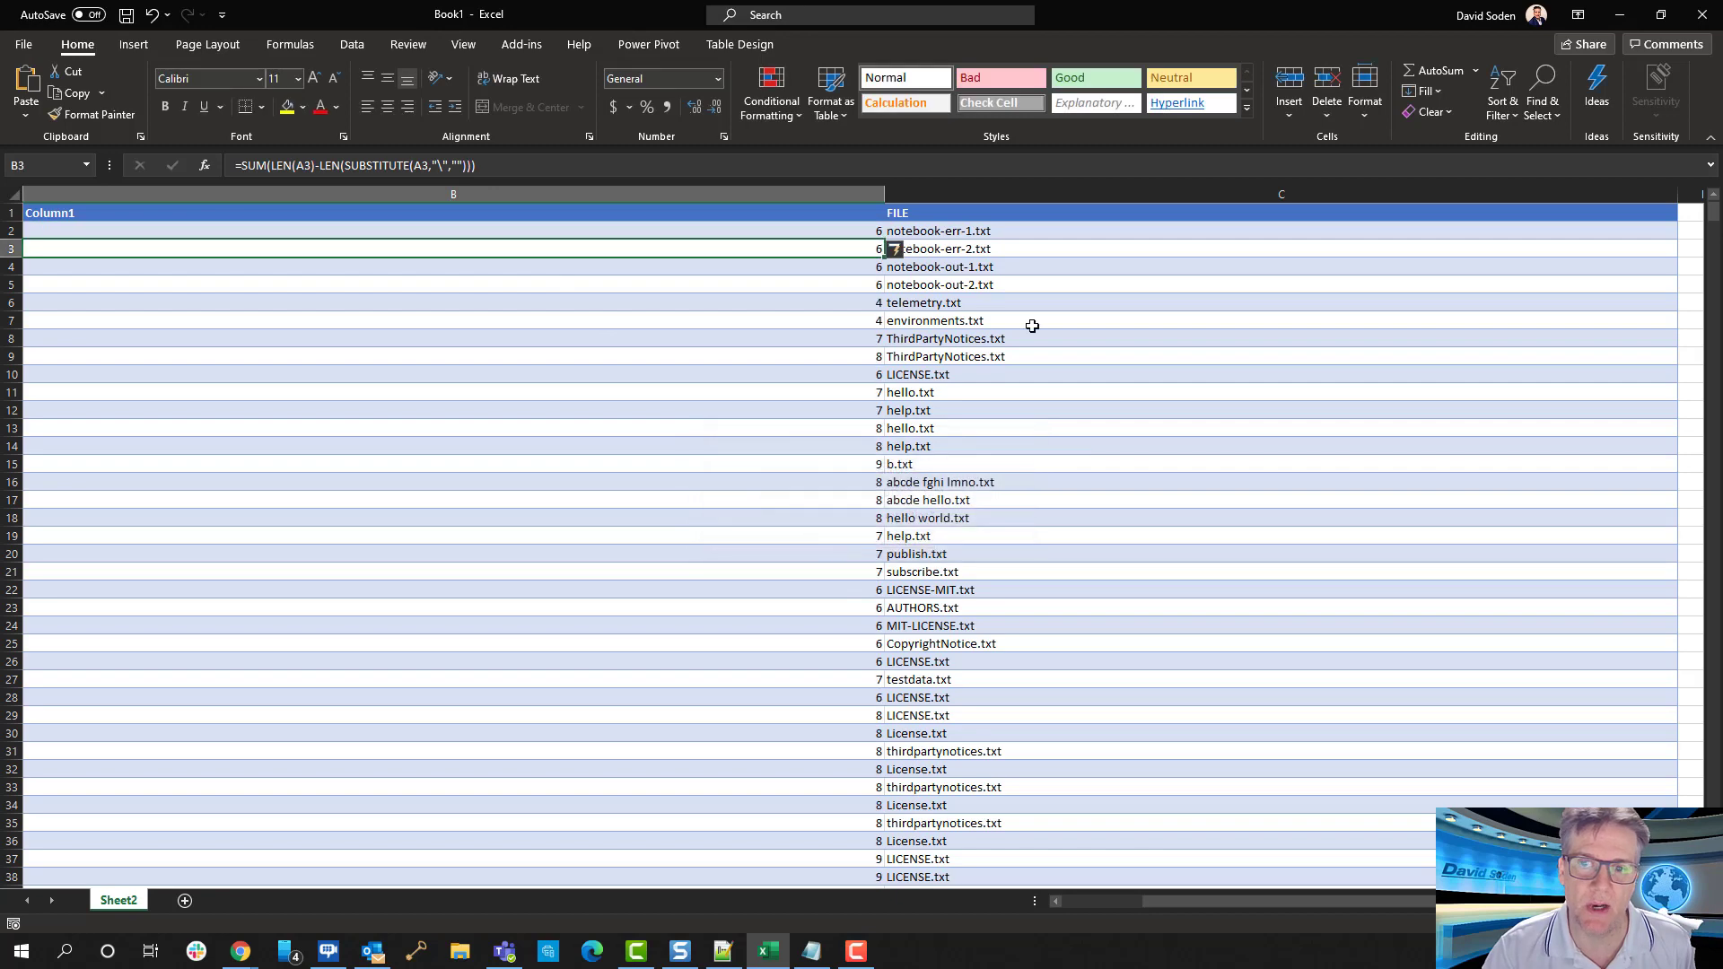
Narrow Column1 until it is just wide enough for its heading
{"action": "left_click", "coordinate": [754, 226]}
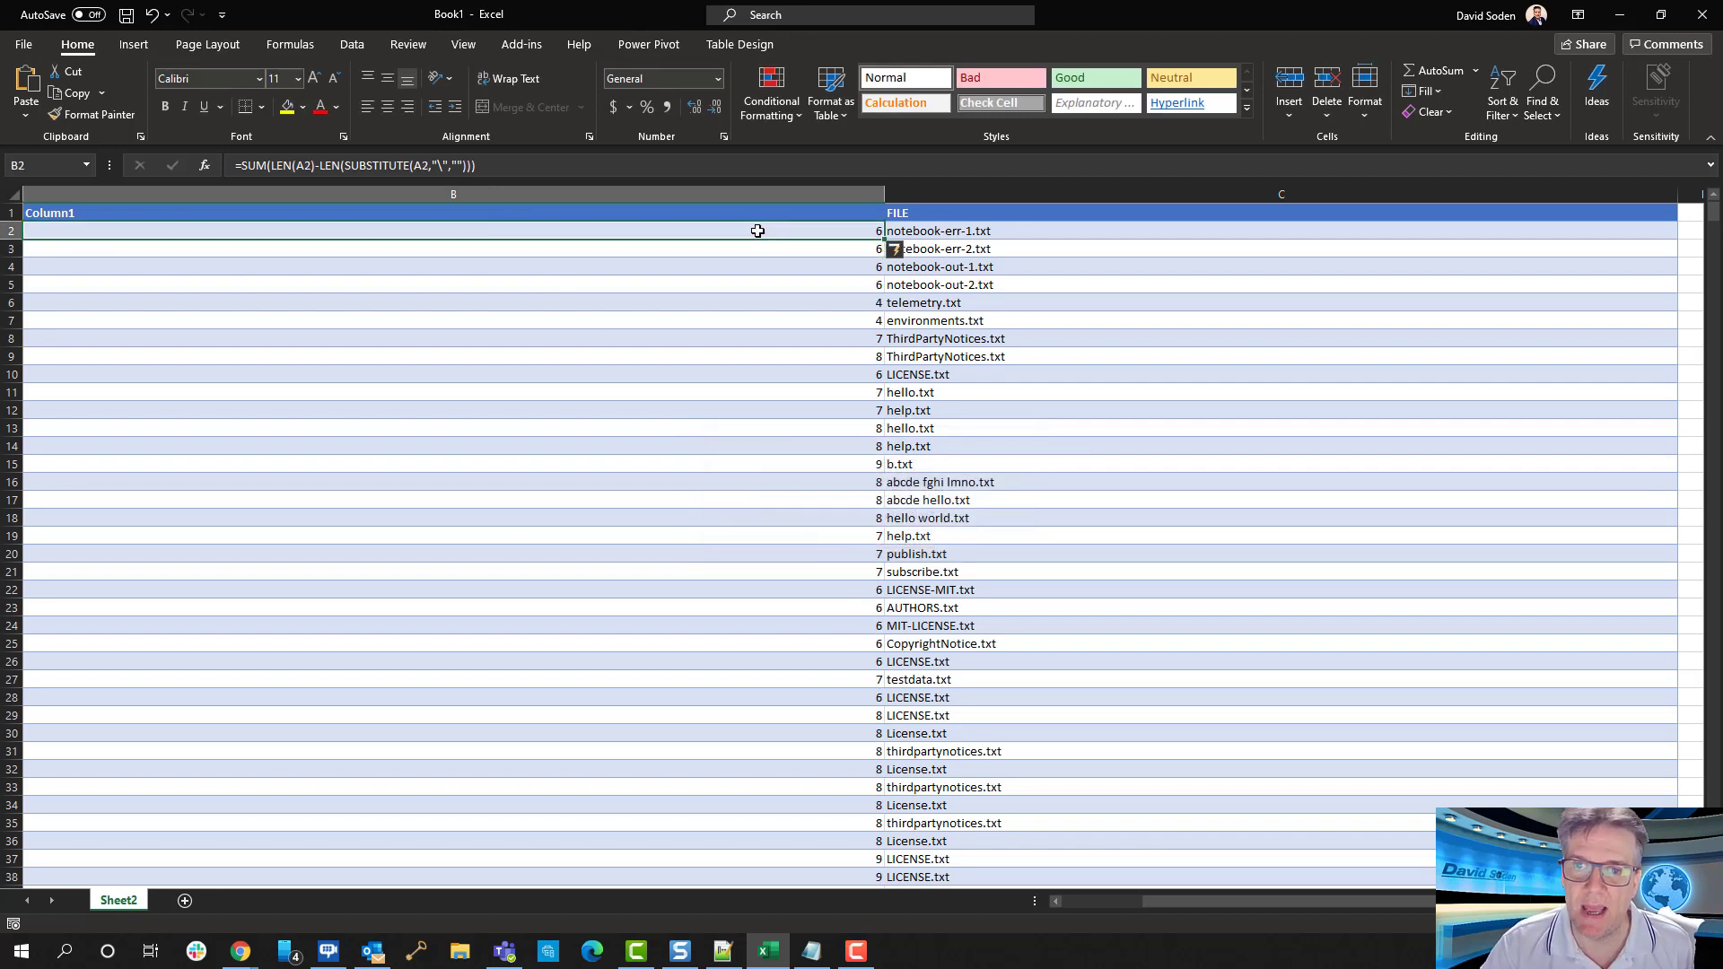
{"action": "scroll", "coordinate": [858, 478], "scroll_direction": "down", "scroll_amount": 1}
{"action": "scroll", "coordinate": [858, 478], "scroll_direction": "up", "scroll_amount": 1}
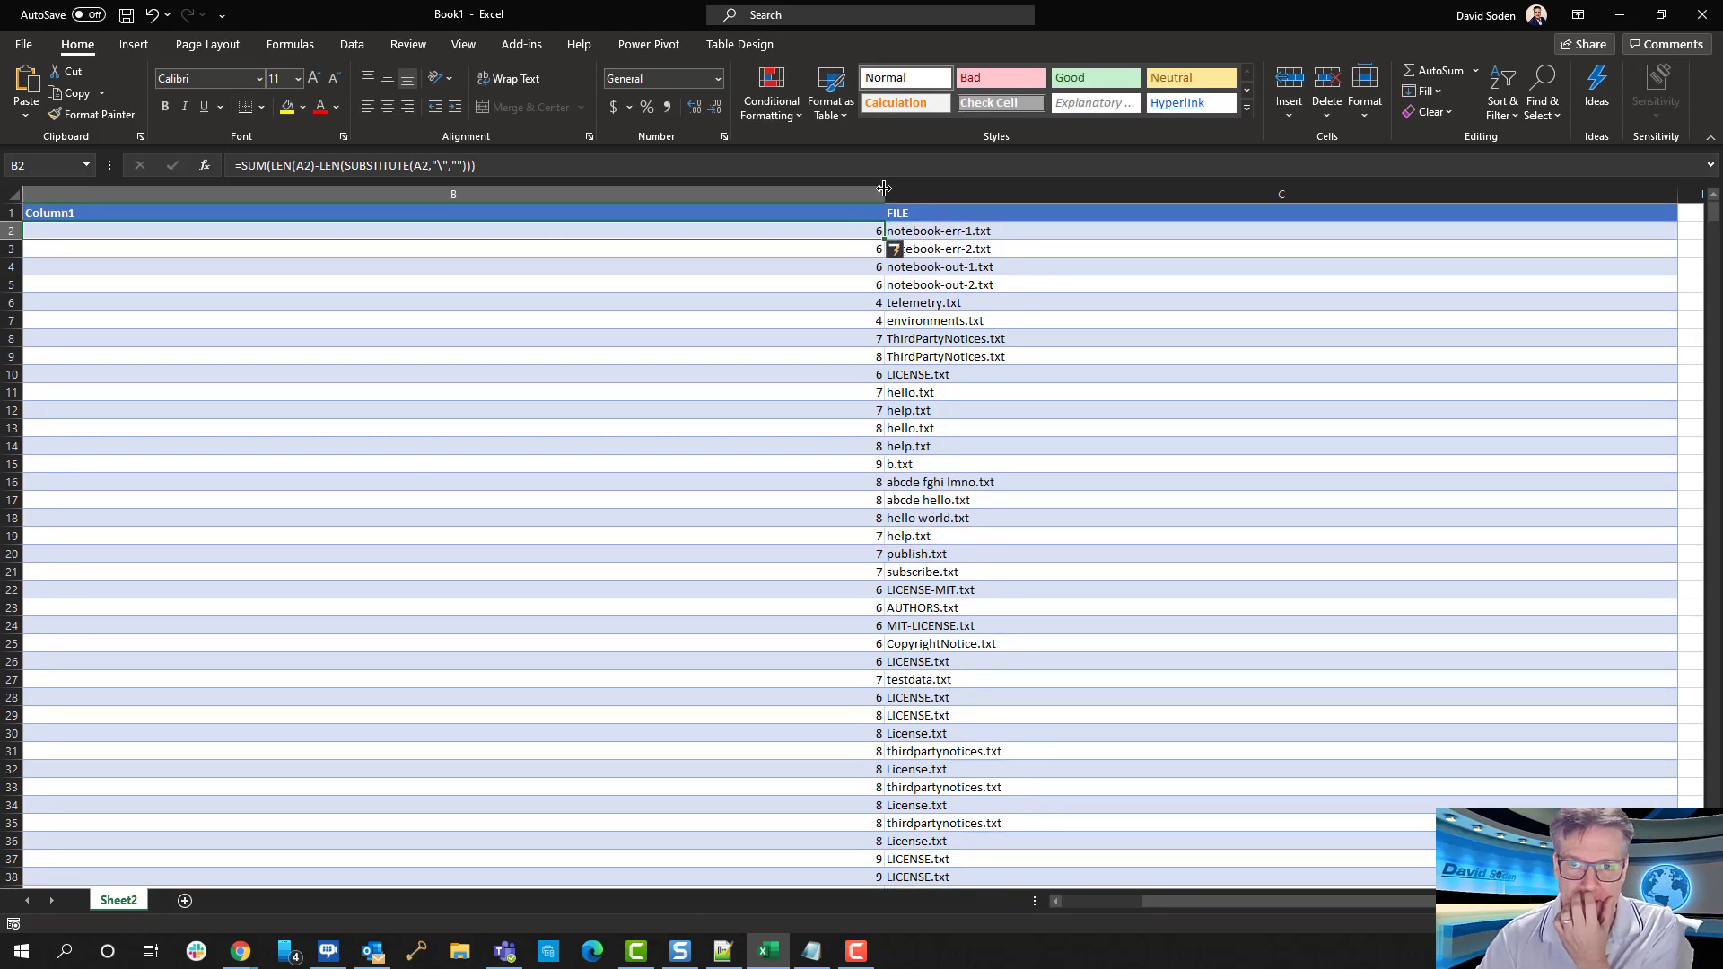
{"action": "left_click_drag", "start_coordinate": [884, 190], "coordinate": [145, 190]}
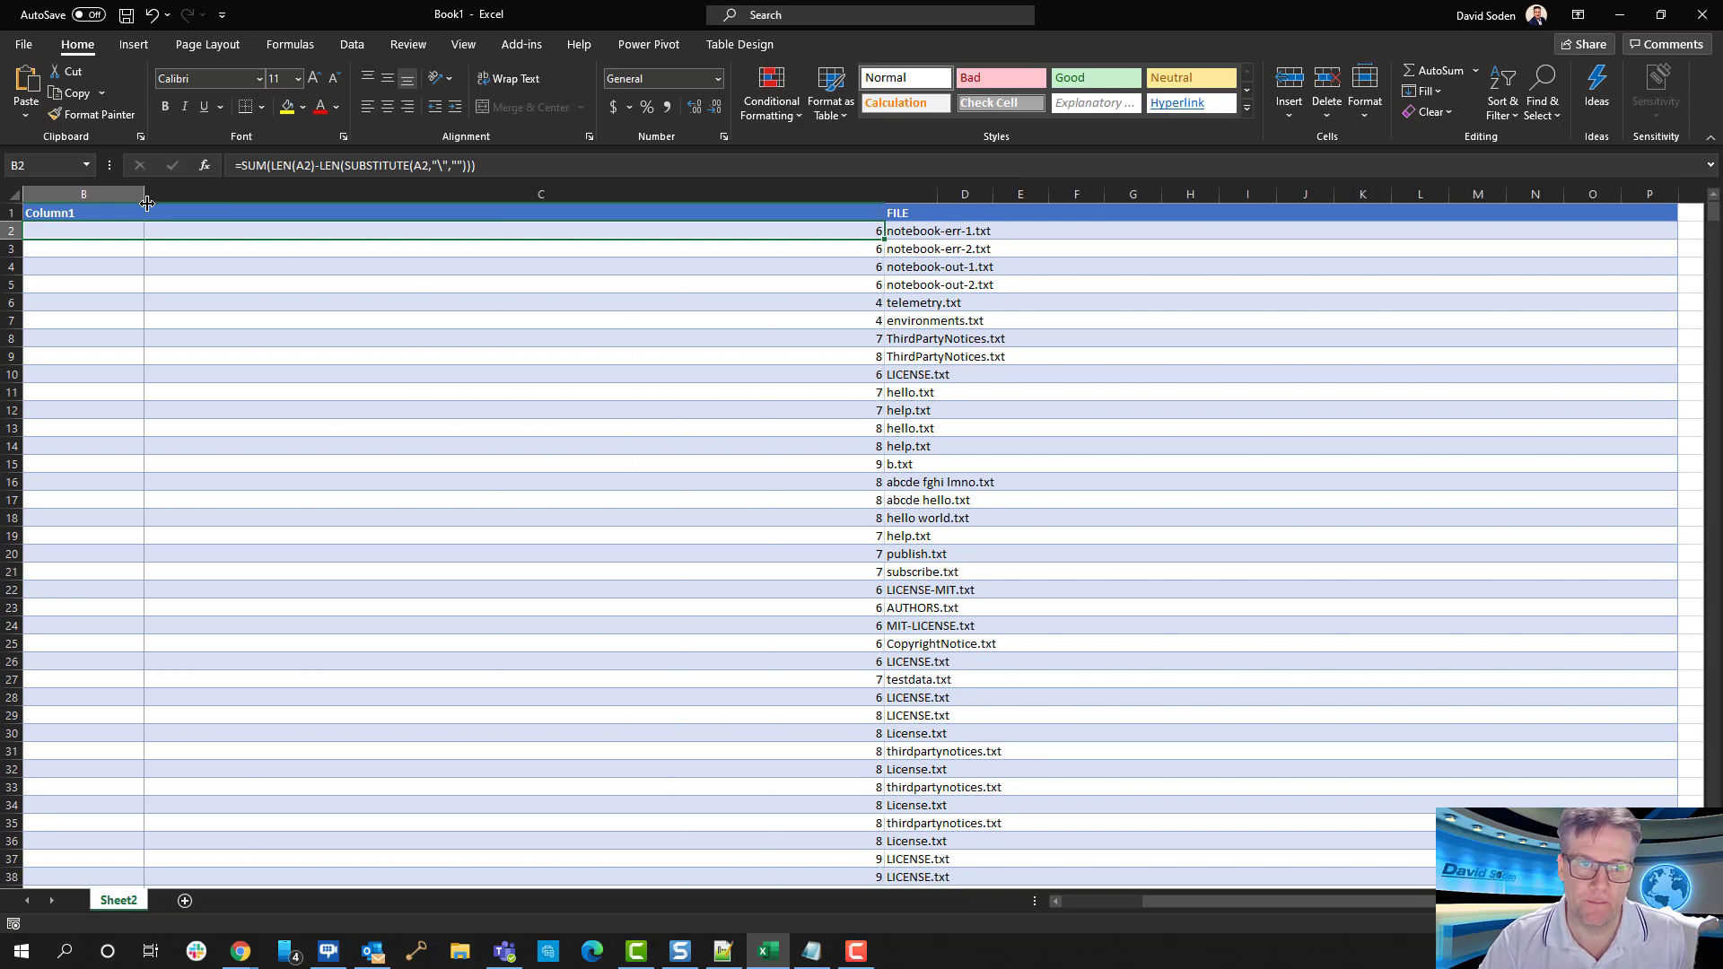
{"action": "left_click_drag", "start_coordinate": [1168, 904], "coordinate": [1093, 901]}
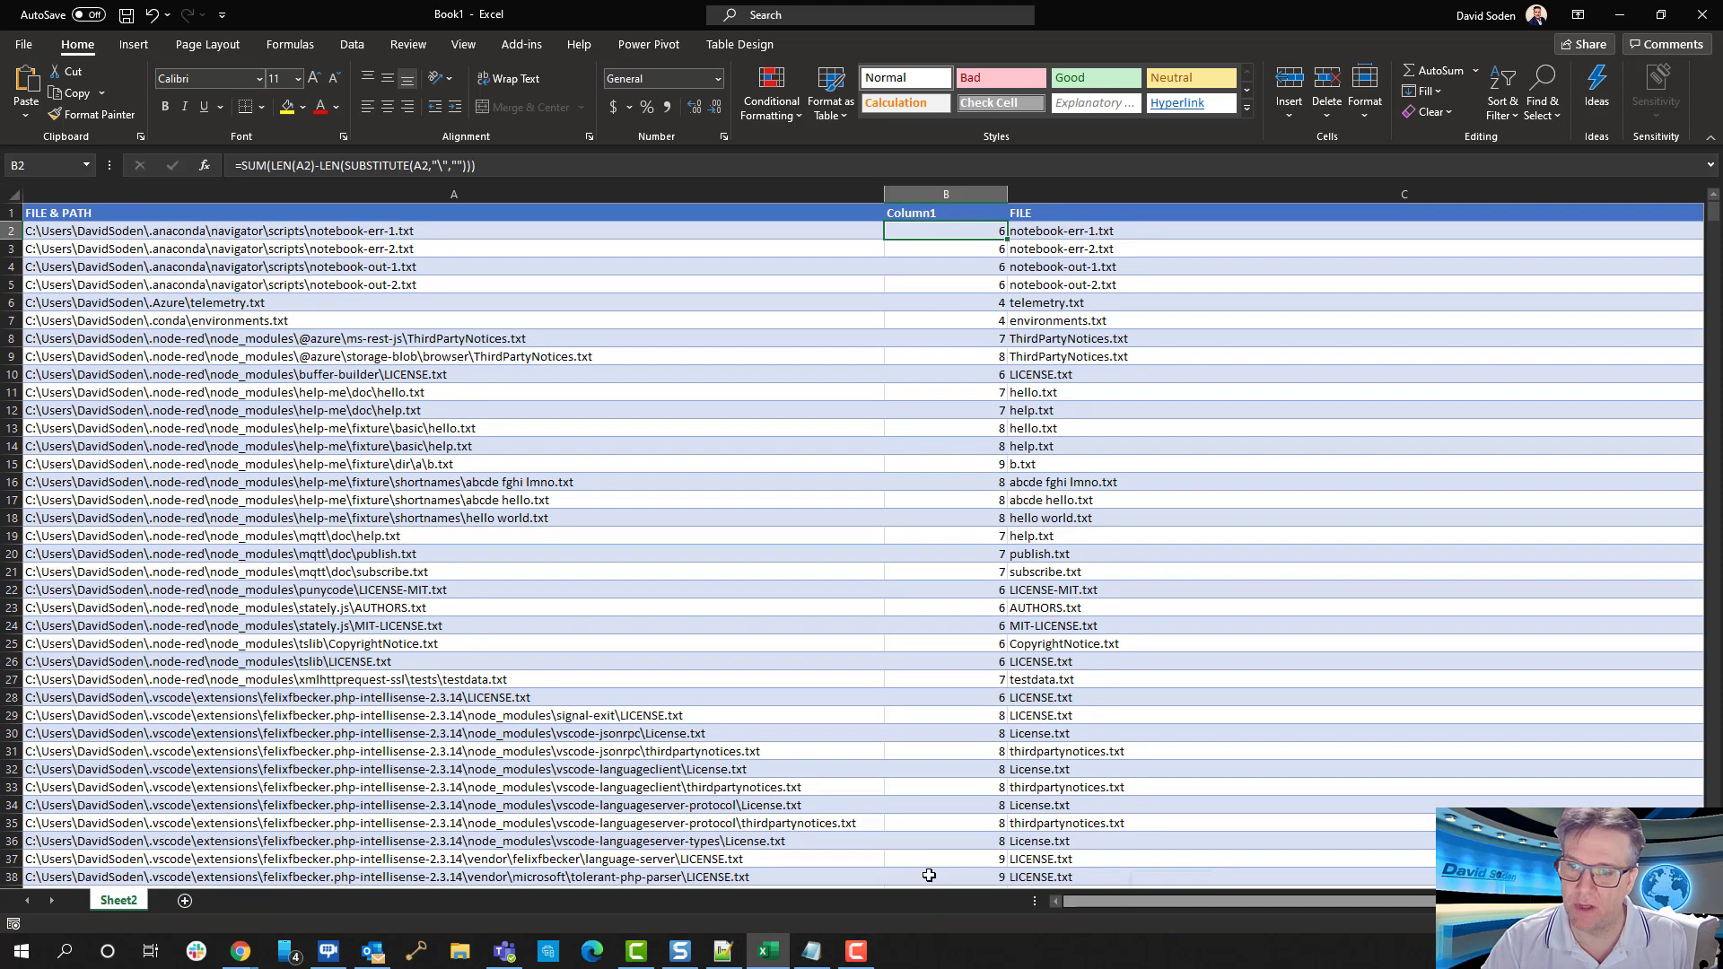
{"action": "left_click_drag", "start_coordinate": [1014, 190], "coordinate": [948, 190]}
Delete the FILE column from the sheet
{"action": "left_click", "coordinate": [1014, 186]}
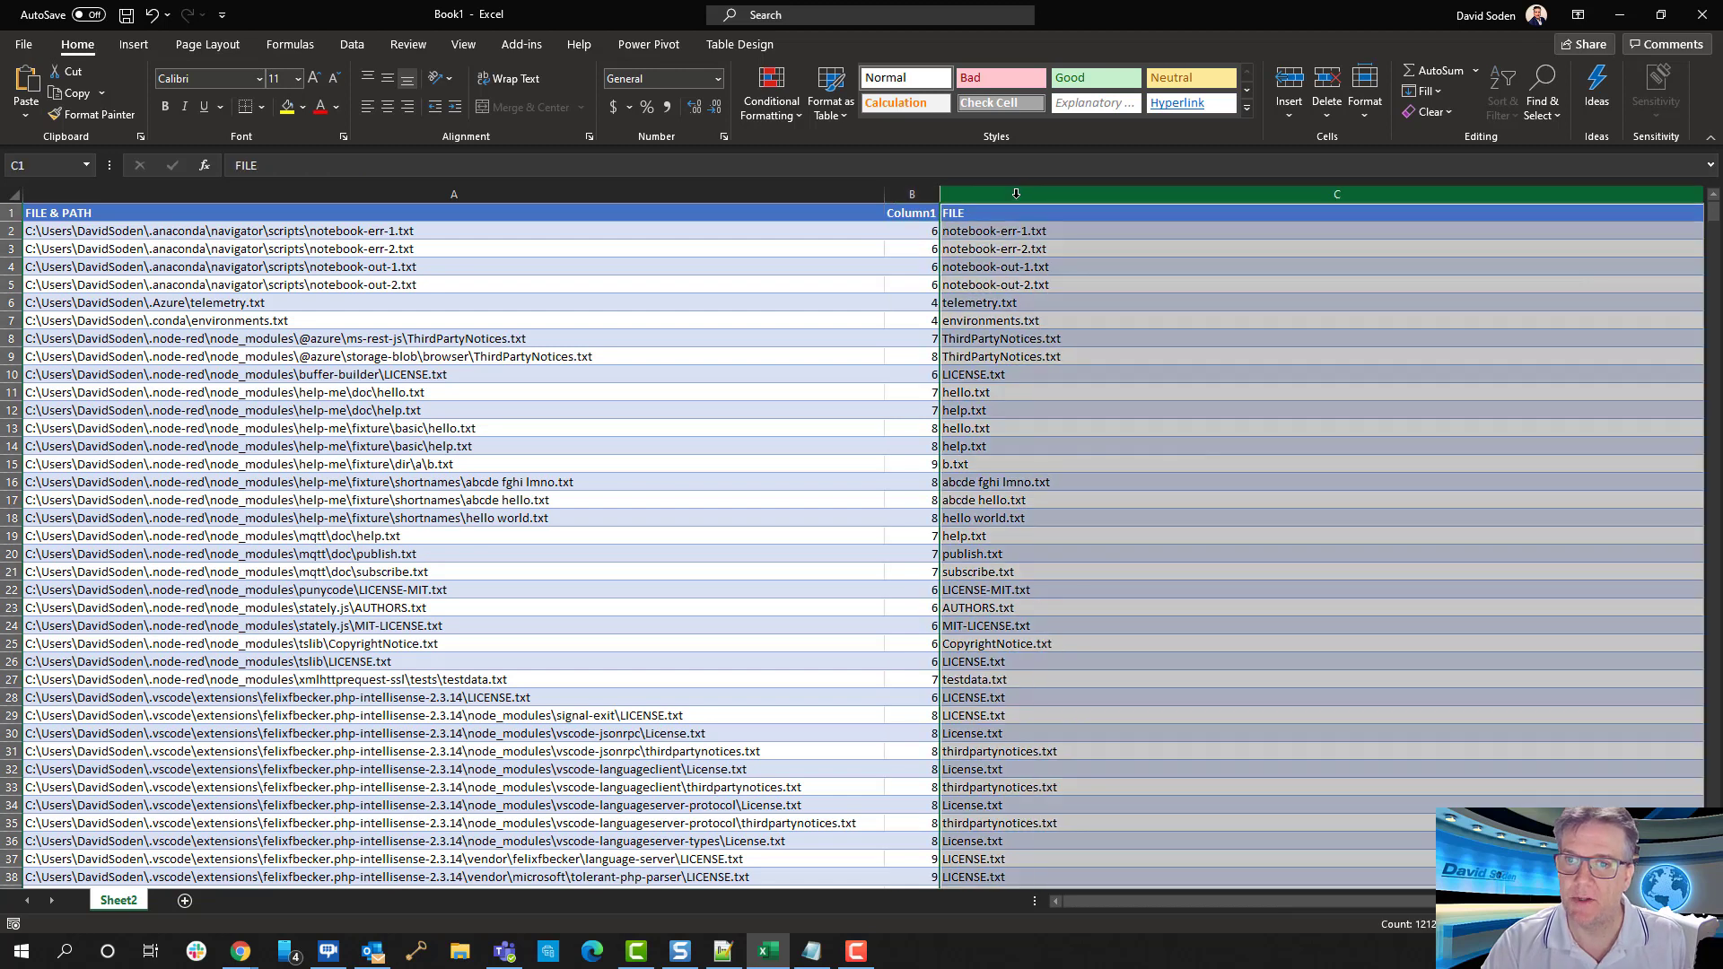
{"action": "right_click", "coordinate": [1014, 190]}
{"action": "left_click", "coordinate": [1064, 371]}
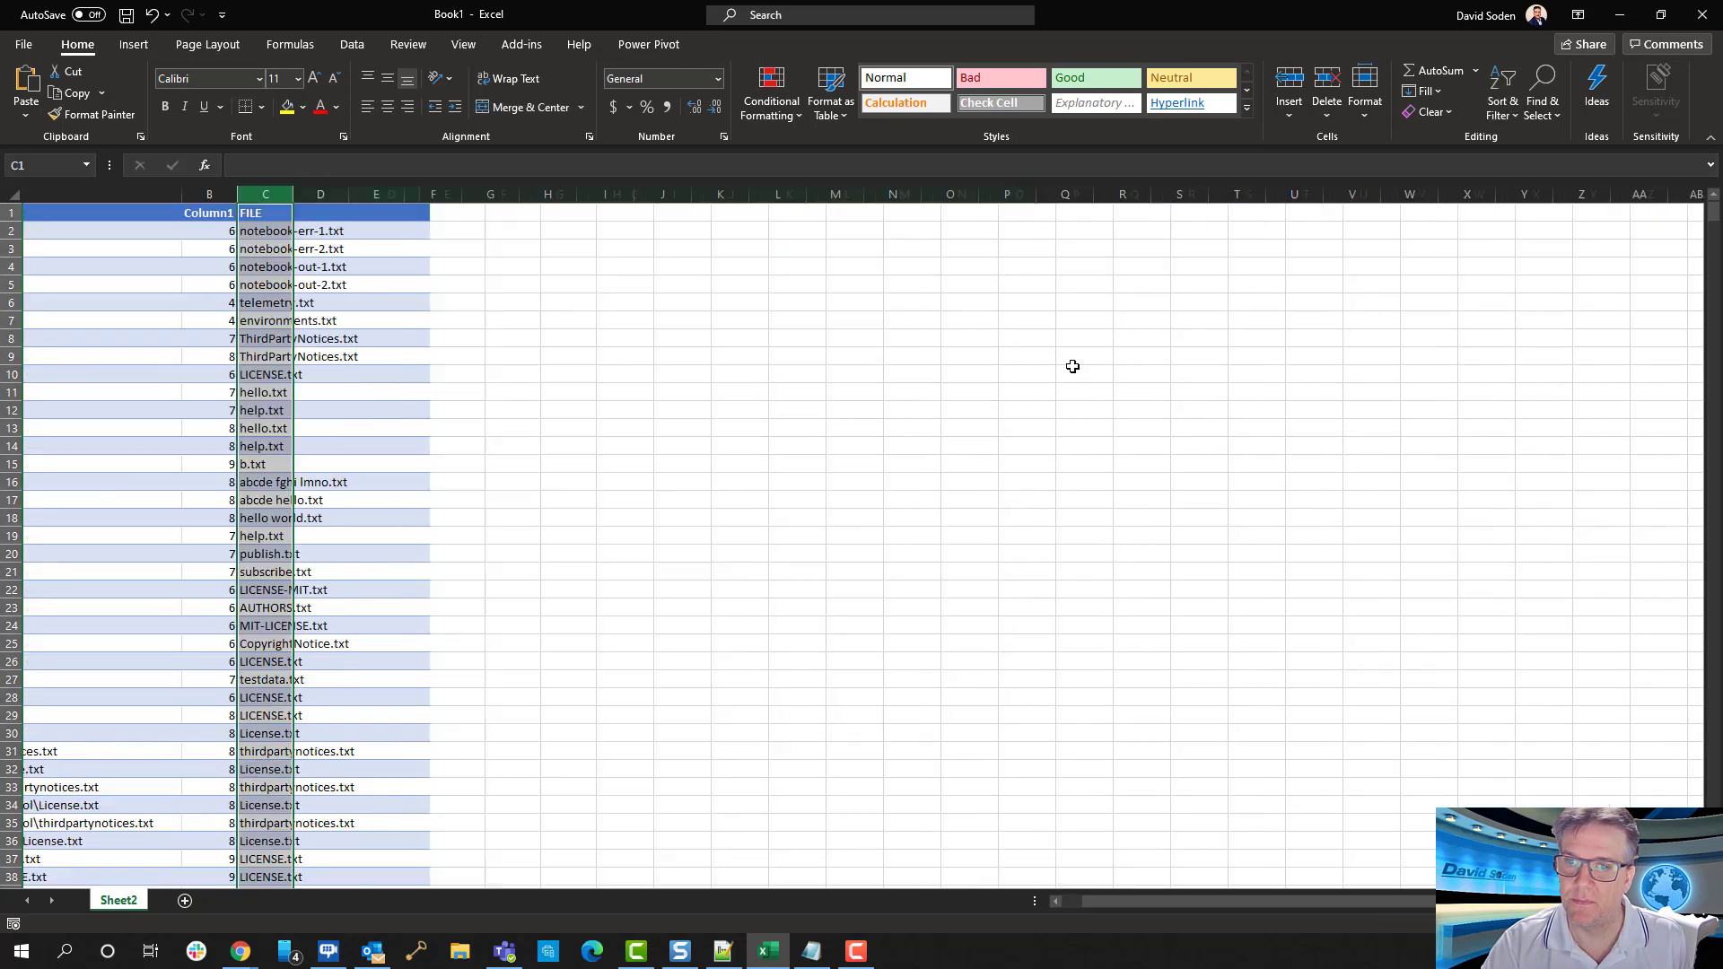
{"action": "scroll", "coordinate": [592, 573], "scroll_direction": "right", "scroll_amount": 1}
{"action": "left_click_drag", "start_coordinate": [1148, 902], "coordinate": [1121, 901]}
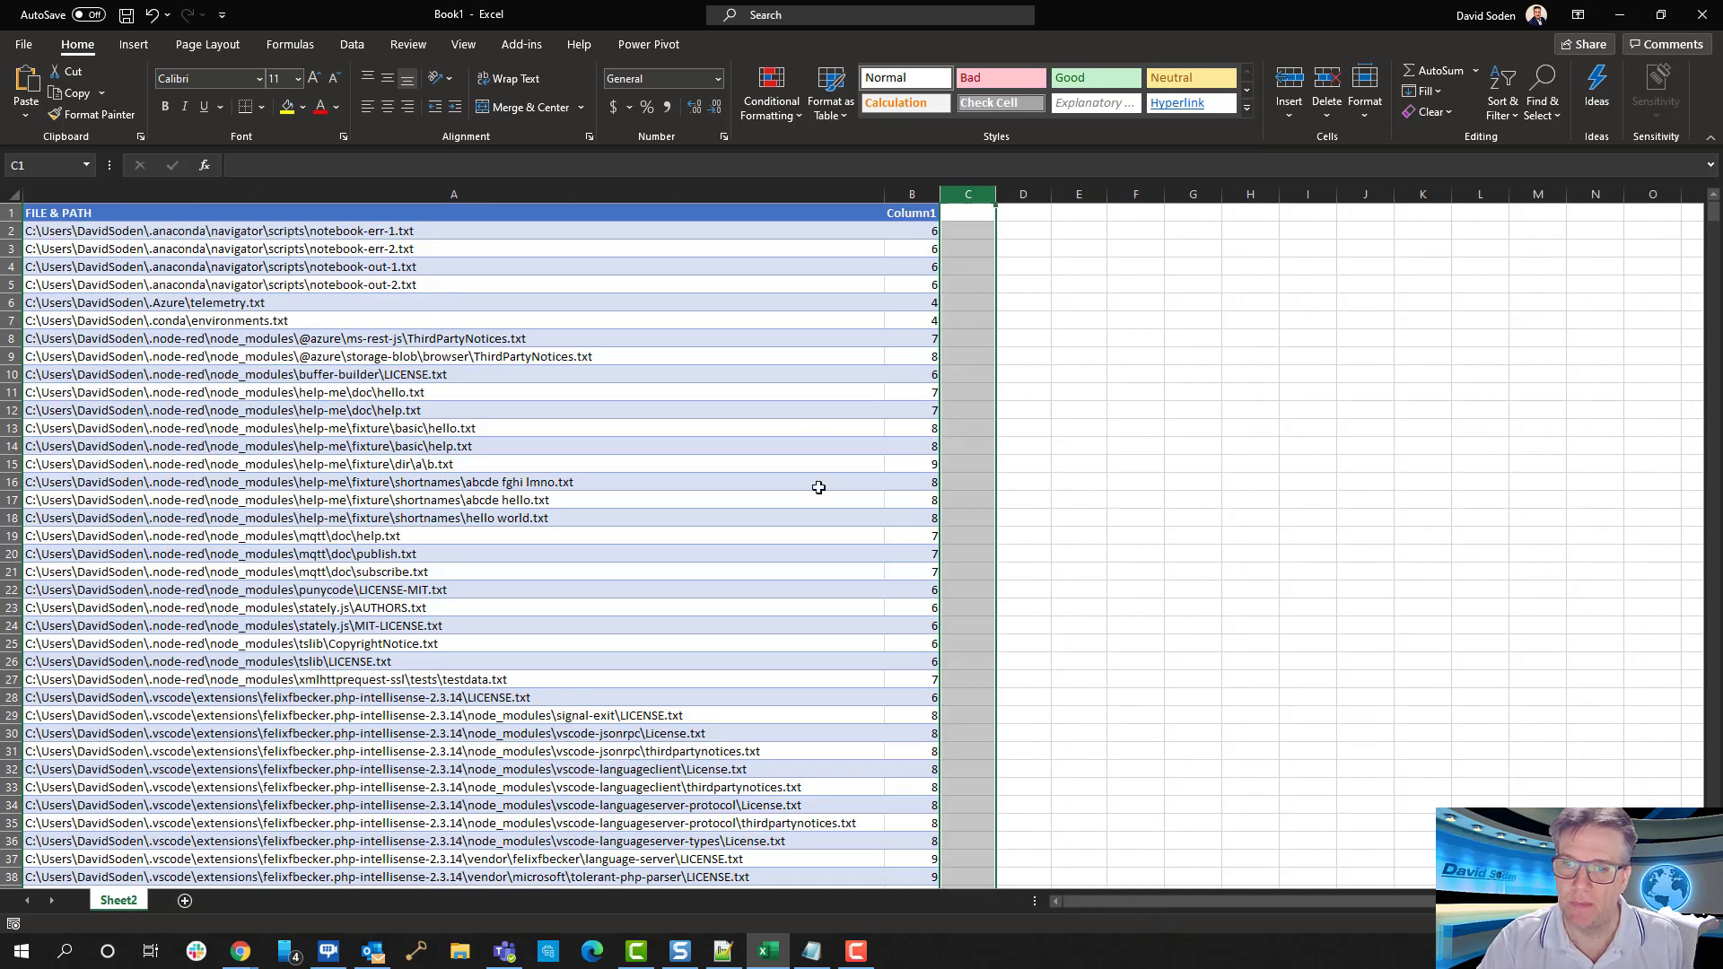
Compare the backslashes in the first FILE & PATH rows, from row 2 to row 10, with their Column1 counts
{"action": "left_click", "coordinate": [817, 441]}
{"action": "left_click", "coordinate": [926, 229]}
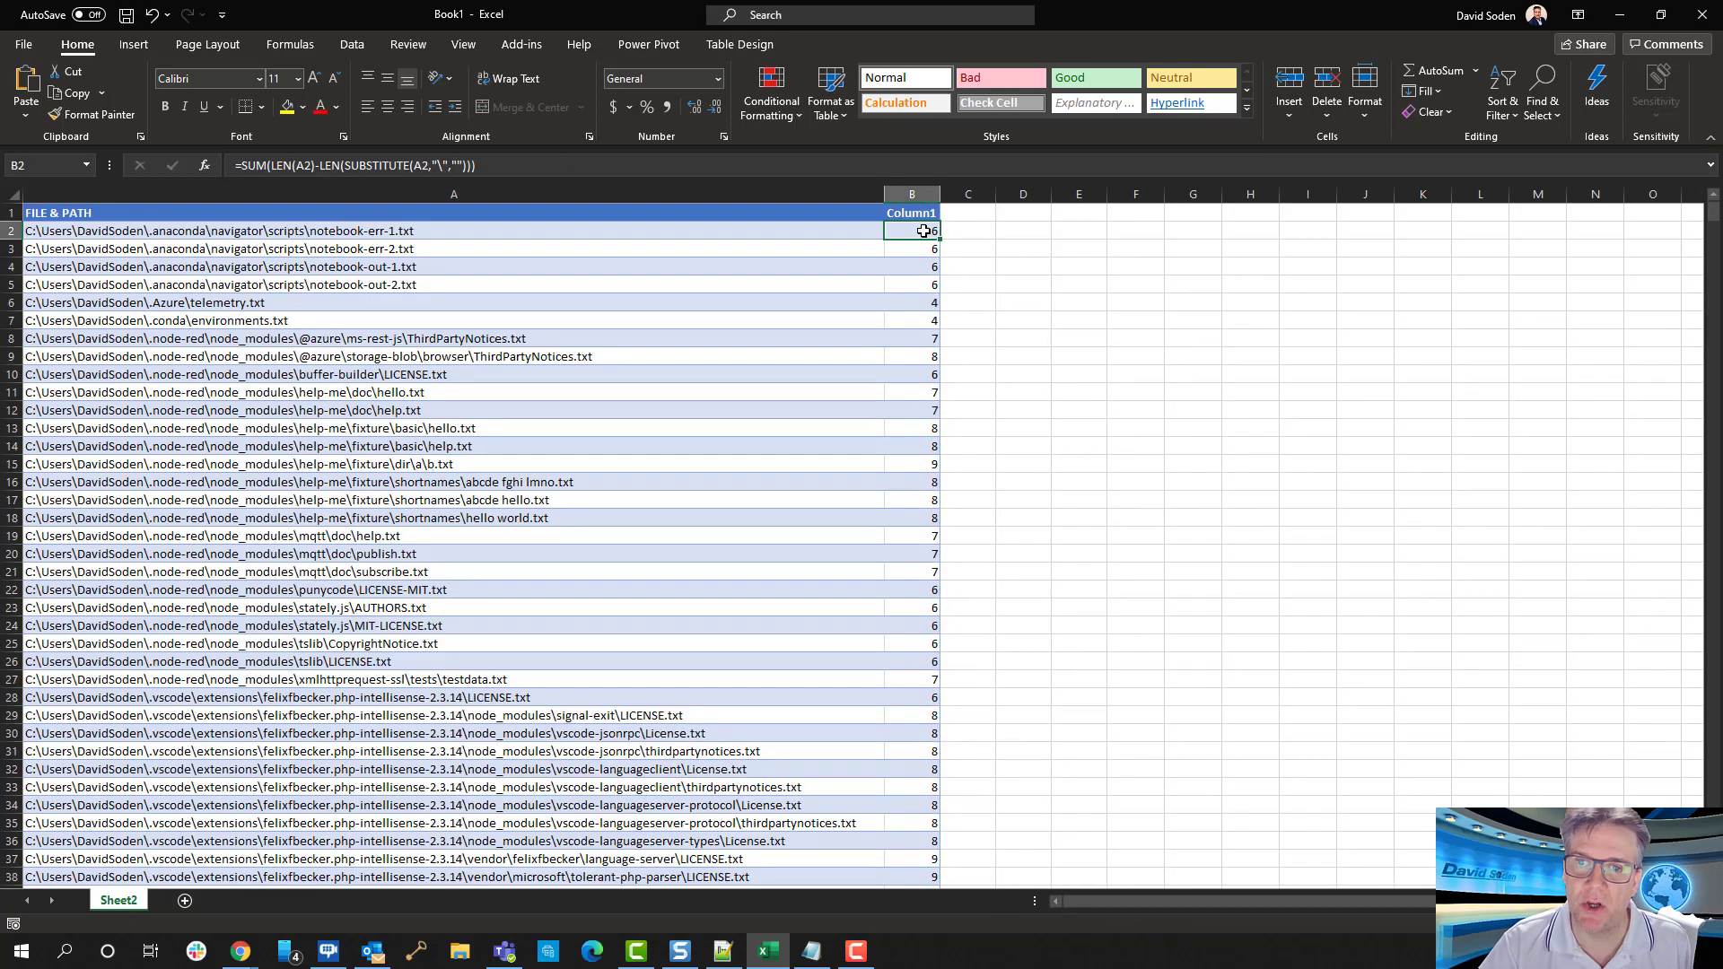
{"action": "left_click", "coordinate": [359, 232]}
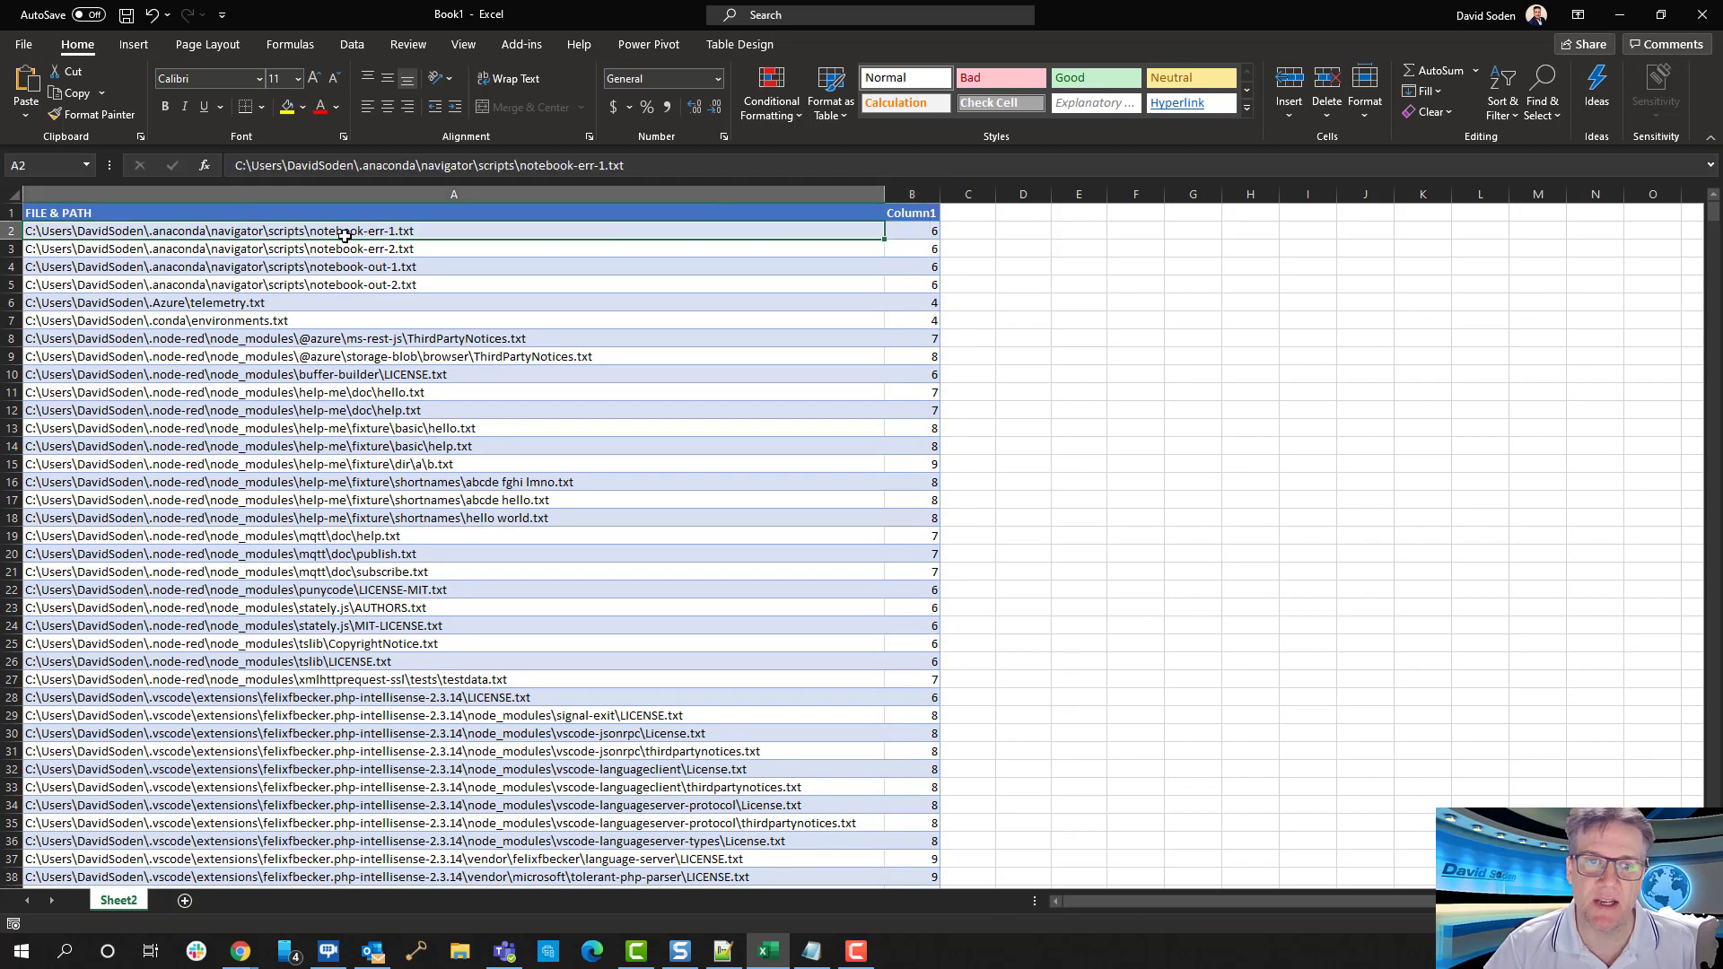
{"action": "key", "text": "Down"}
{"action": "key", "text": "Down"}
{"action": "key", "text": "Down"}
{"action": "key", "text": "Down"}
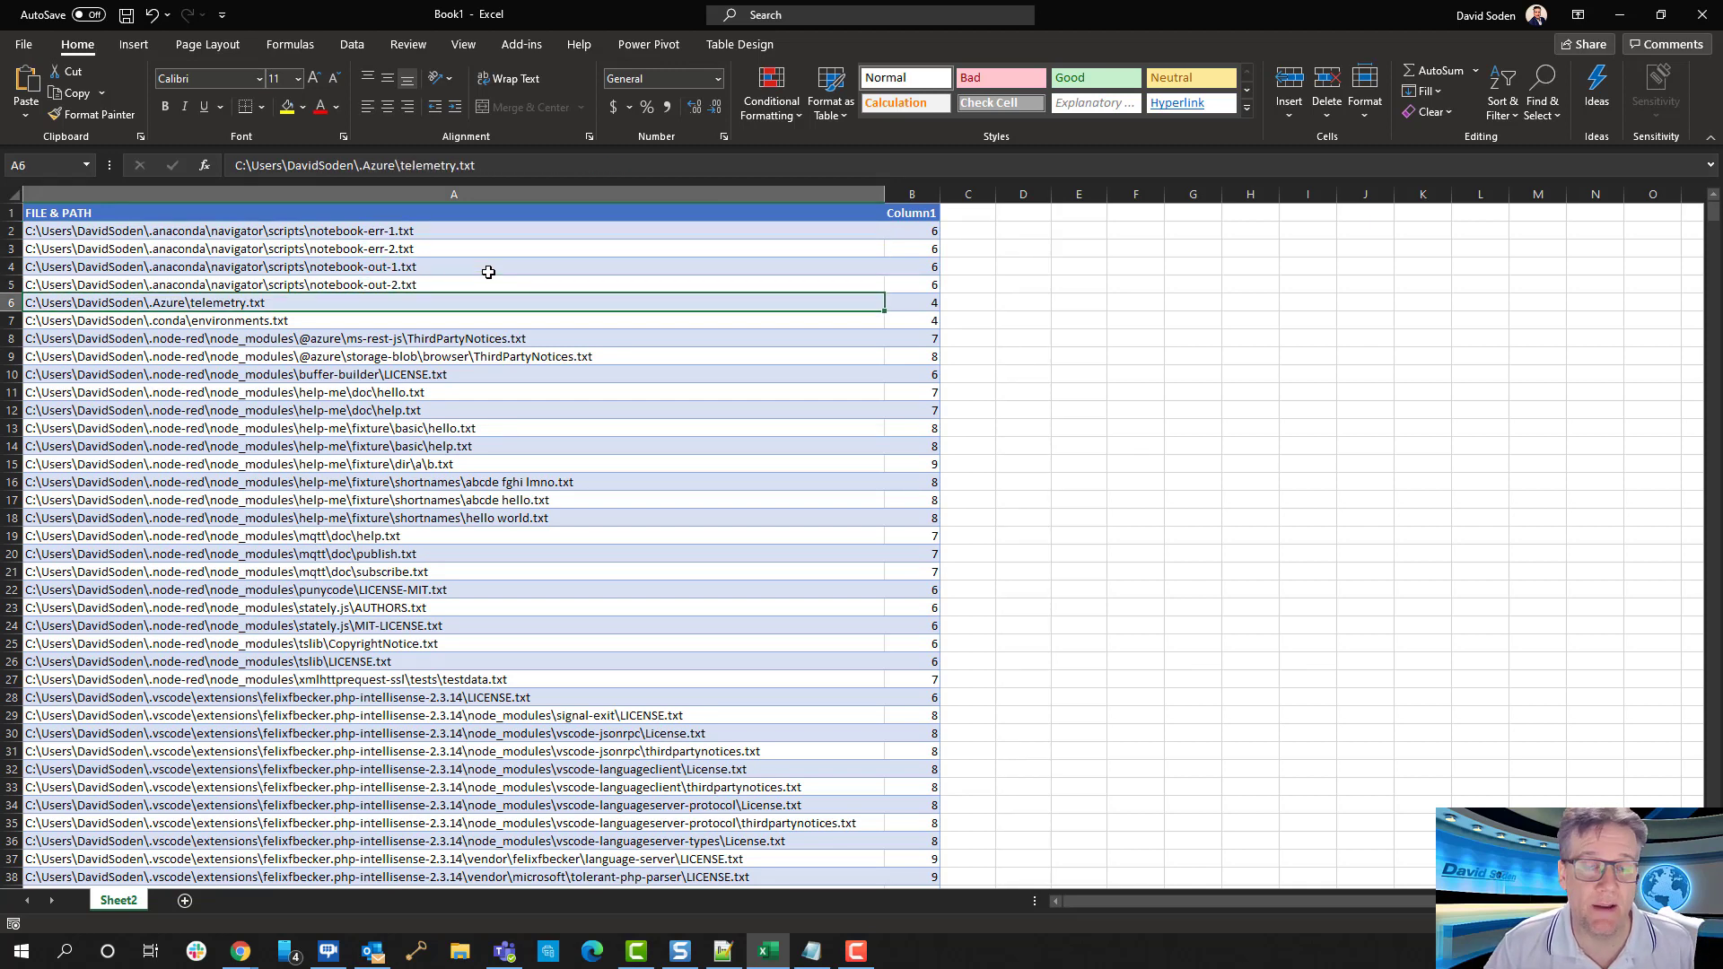
{"action": "key", "text": "Down"}
{"action": "key", "text": "Down"}
{"action": "key", "text": "Down"}
{"action": "key", "text": "Down"}
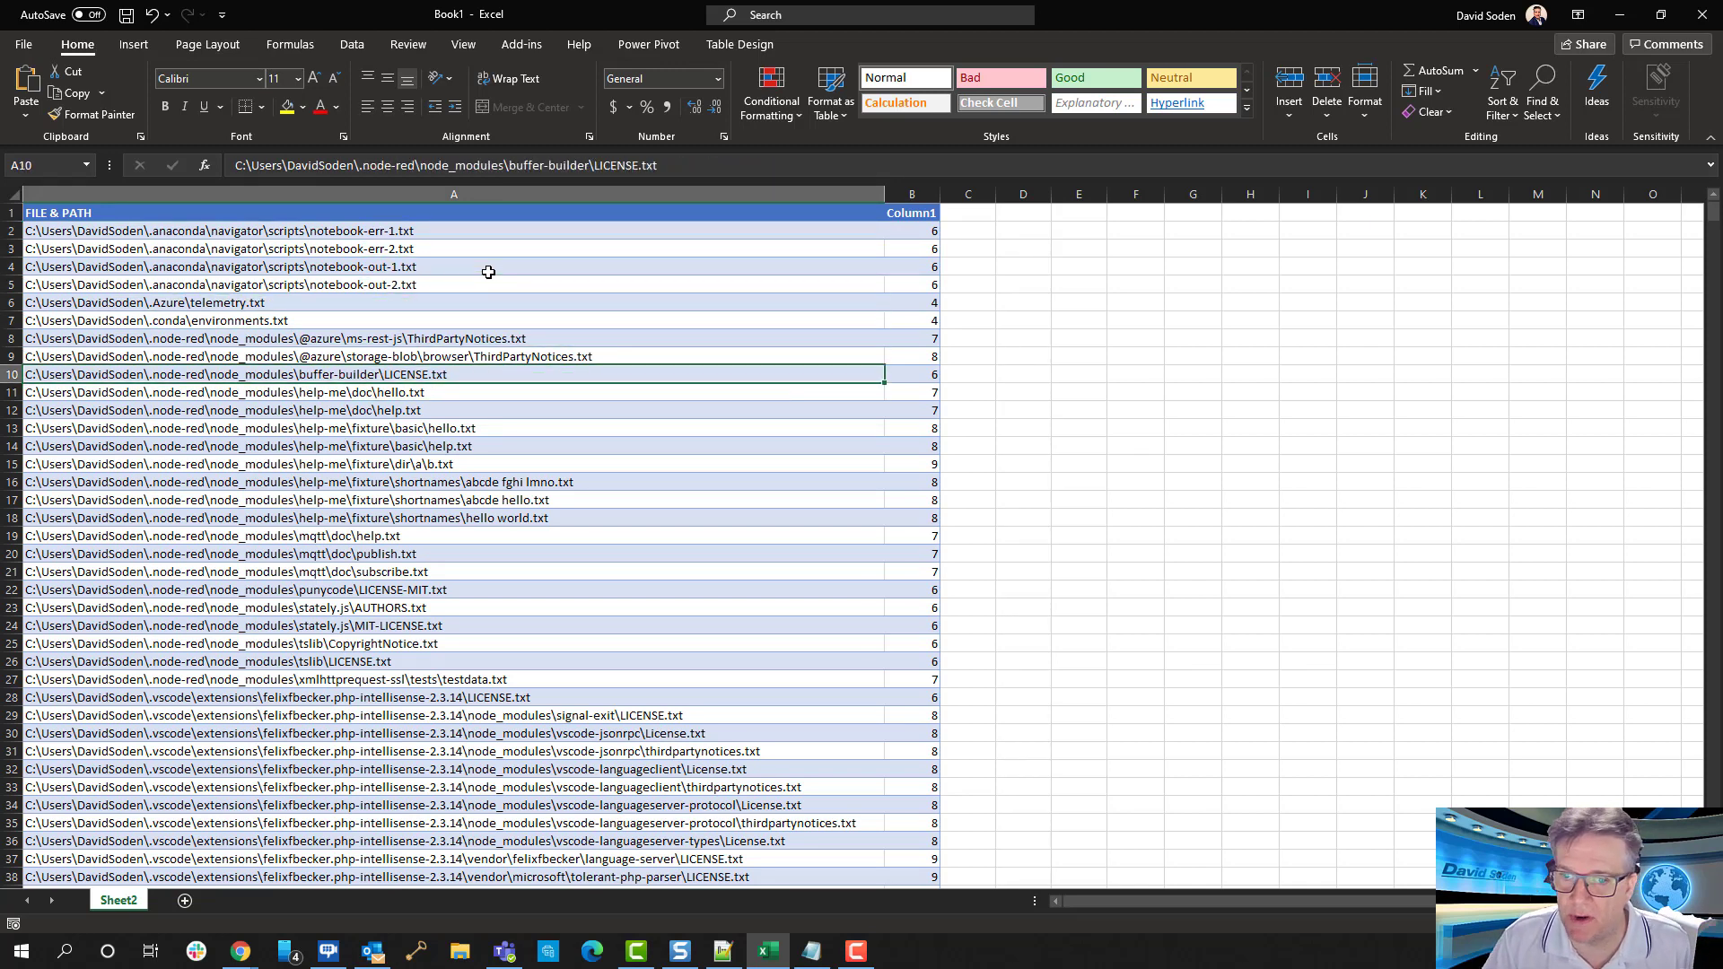
{"action": "key", "text": "Up"}
Examine the longer file paths further down the table alongside their Column1 backslash counts
{"action": "scroll", "coordinate": [489, 275], "scroll_direction": "down", "scroll_amount": 1}
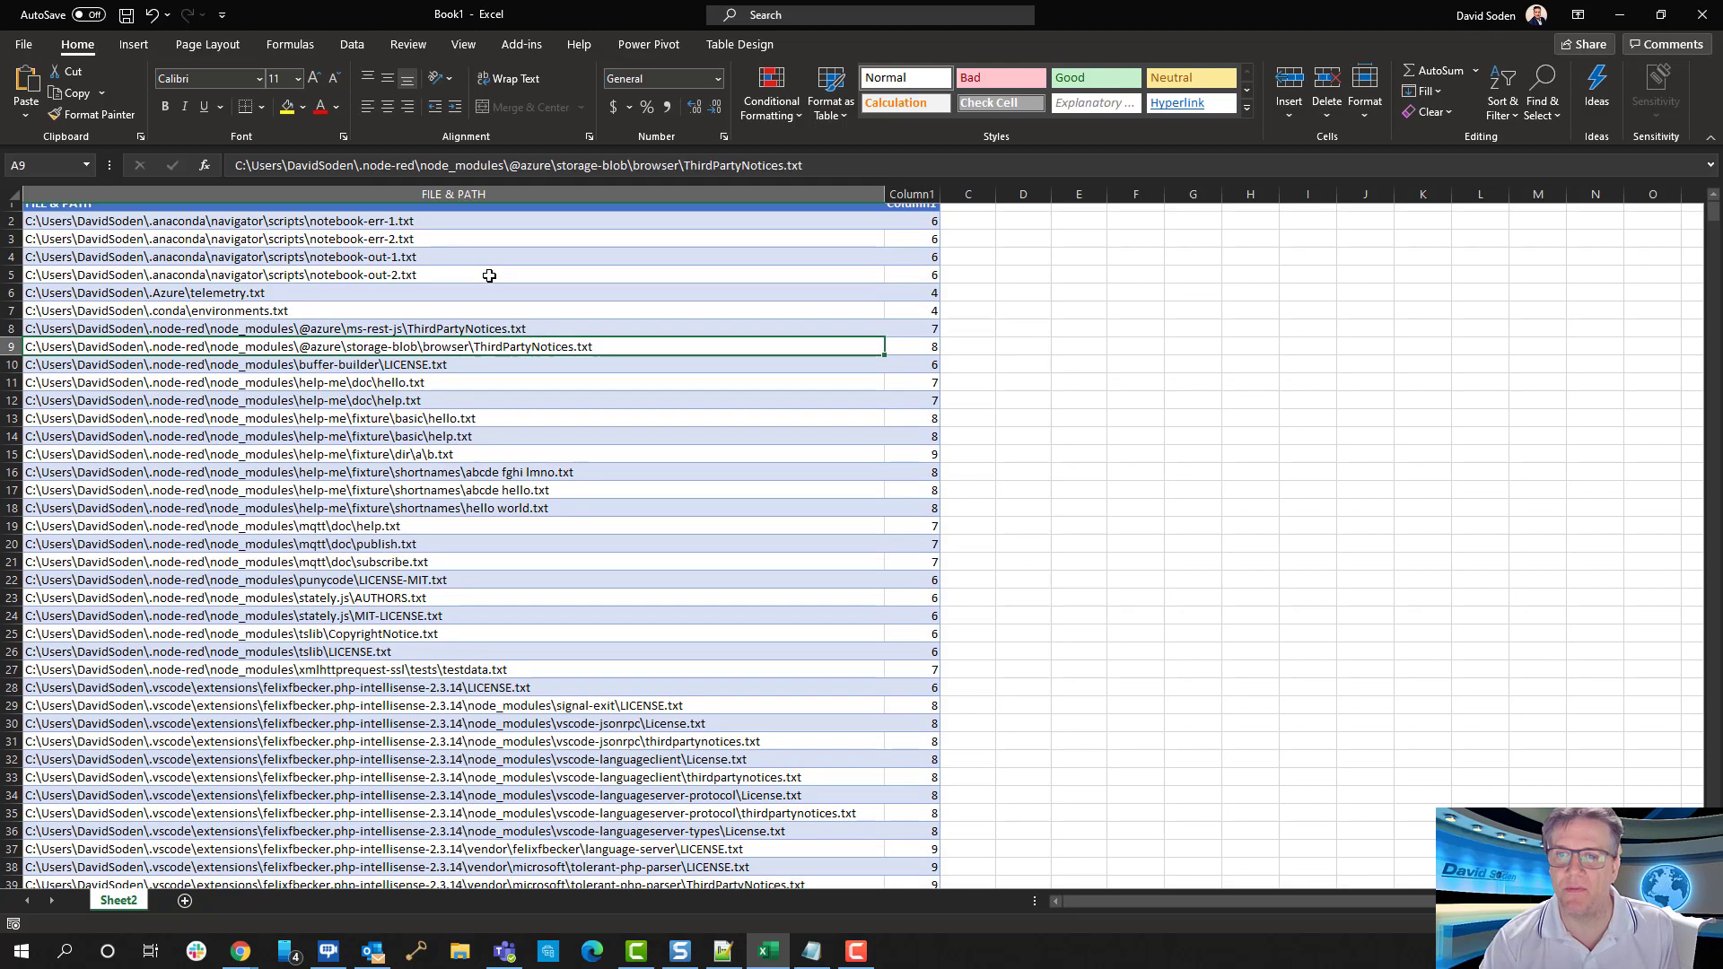
{"action": "scroll", "coordinate": [489, 275], "scroll_direction": "down", "scroll_amount": 20}
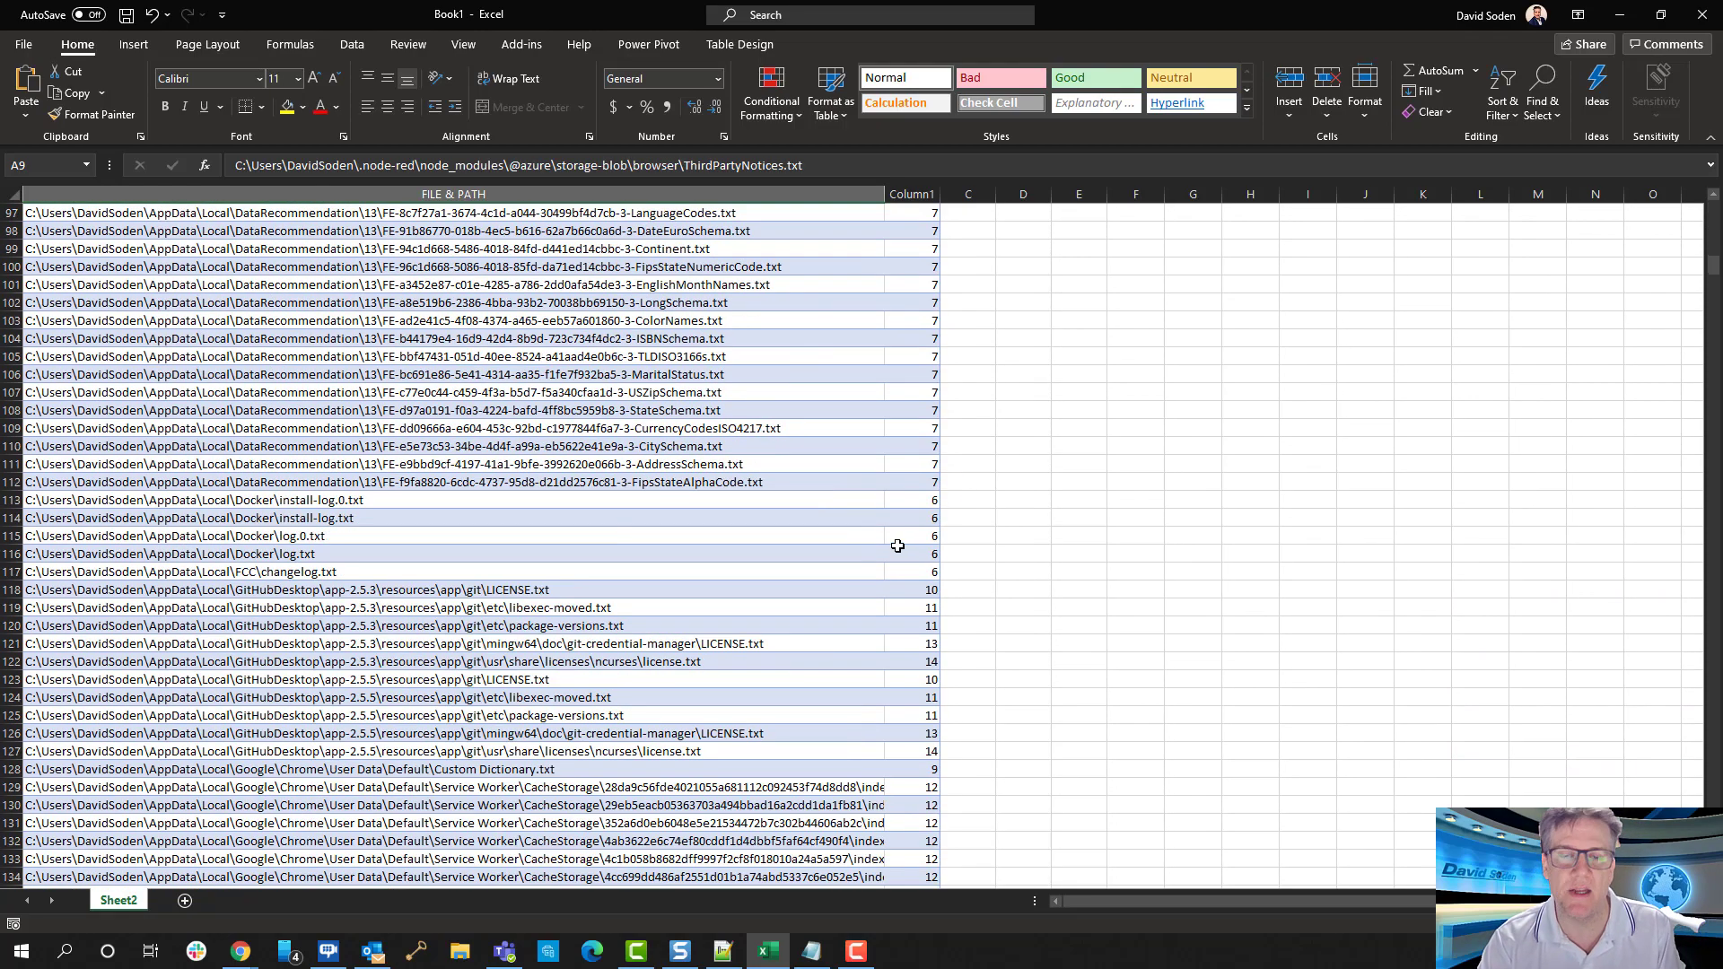
{"action": "scroll", "coordinate": [1250, 320], "scroll_direction": "up", "scroll_amount": 20}
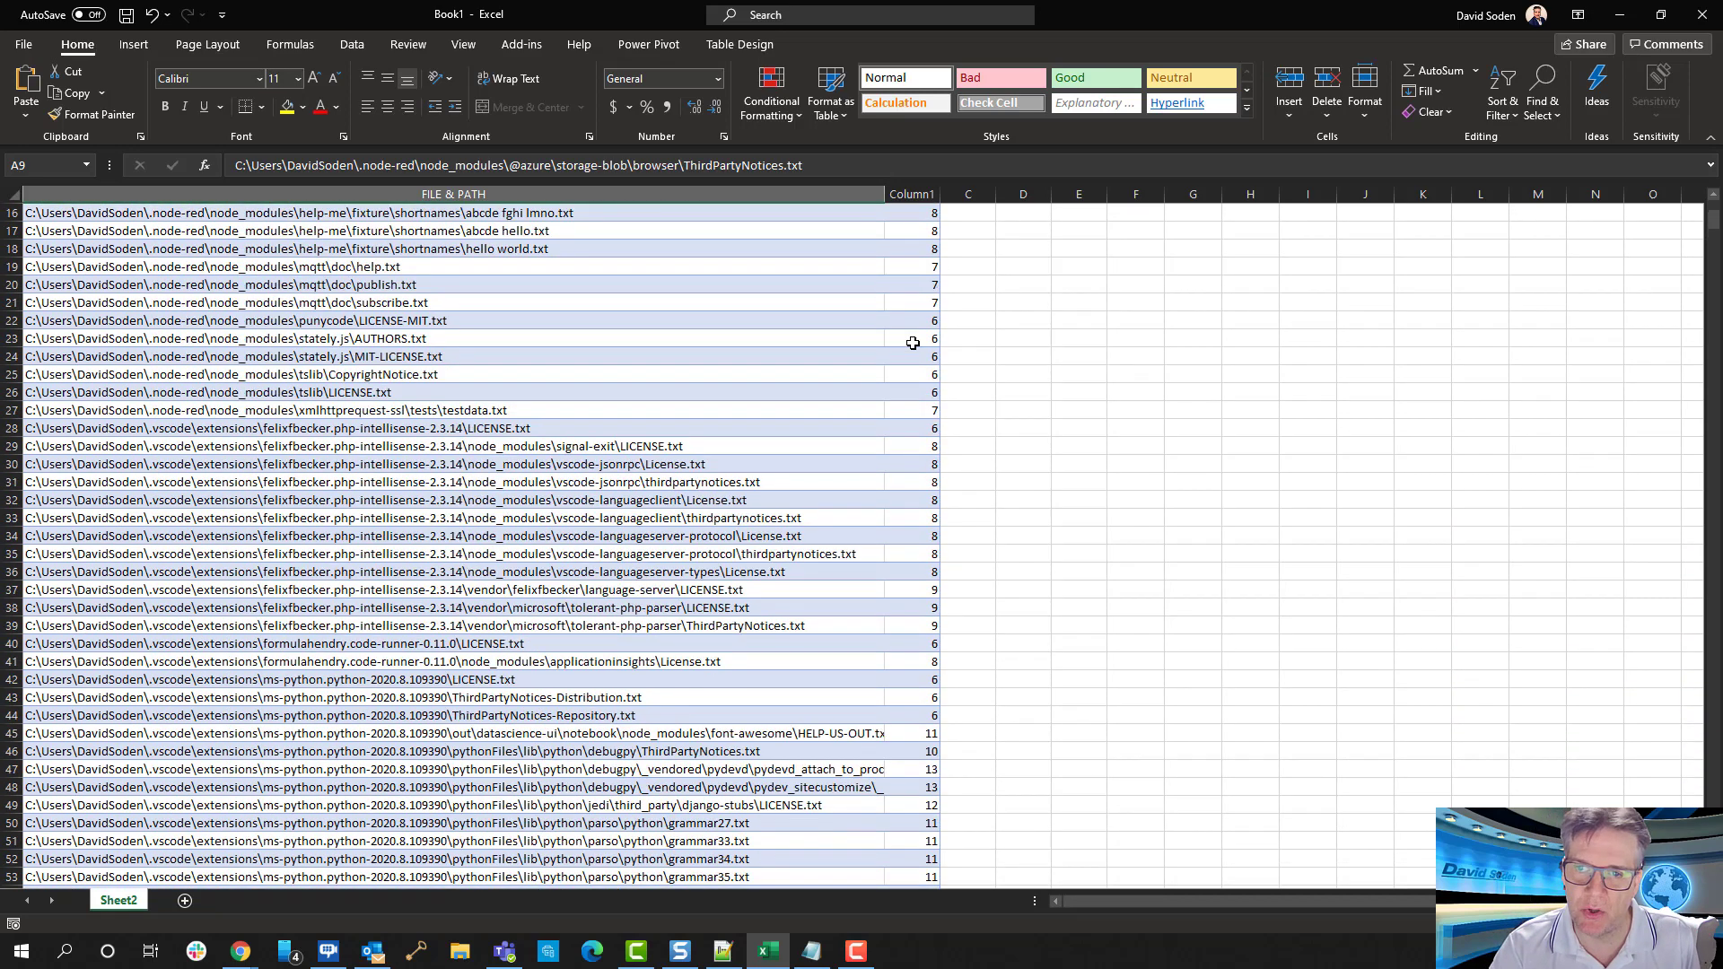
{"action": "left_click", "coordinate": [931, 303]}
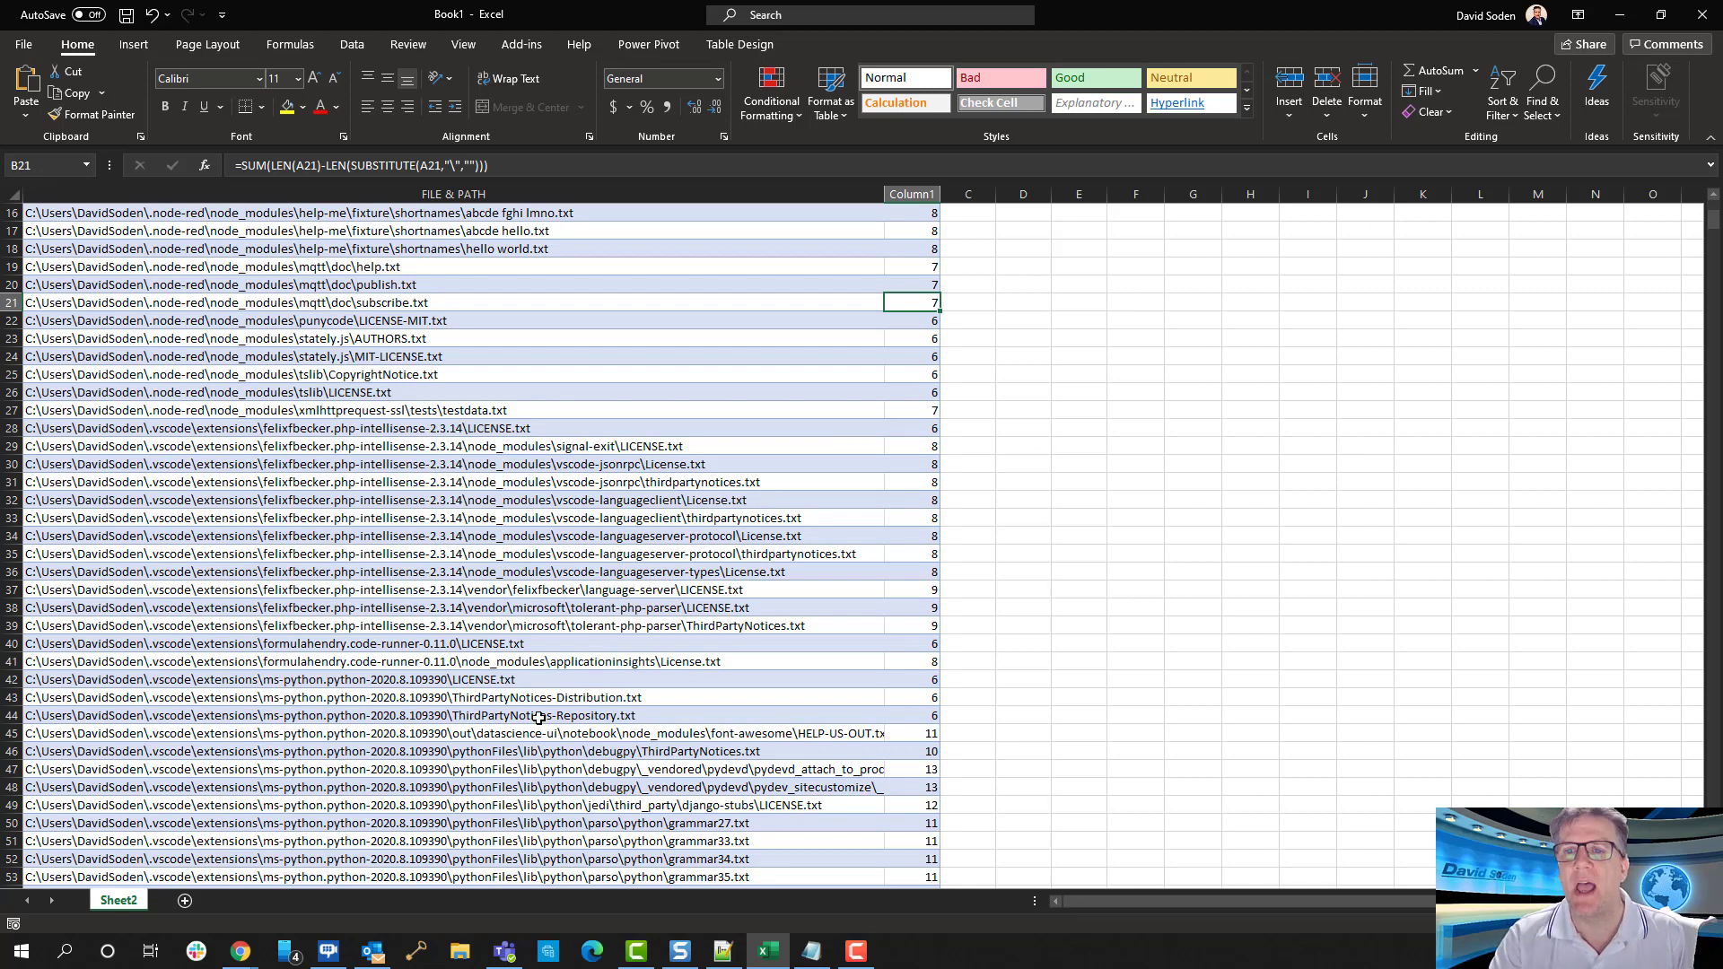
{"action": "left_click", "coordinate": [572, 517]}
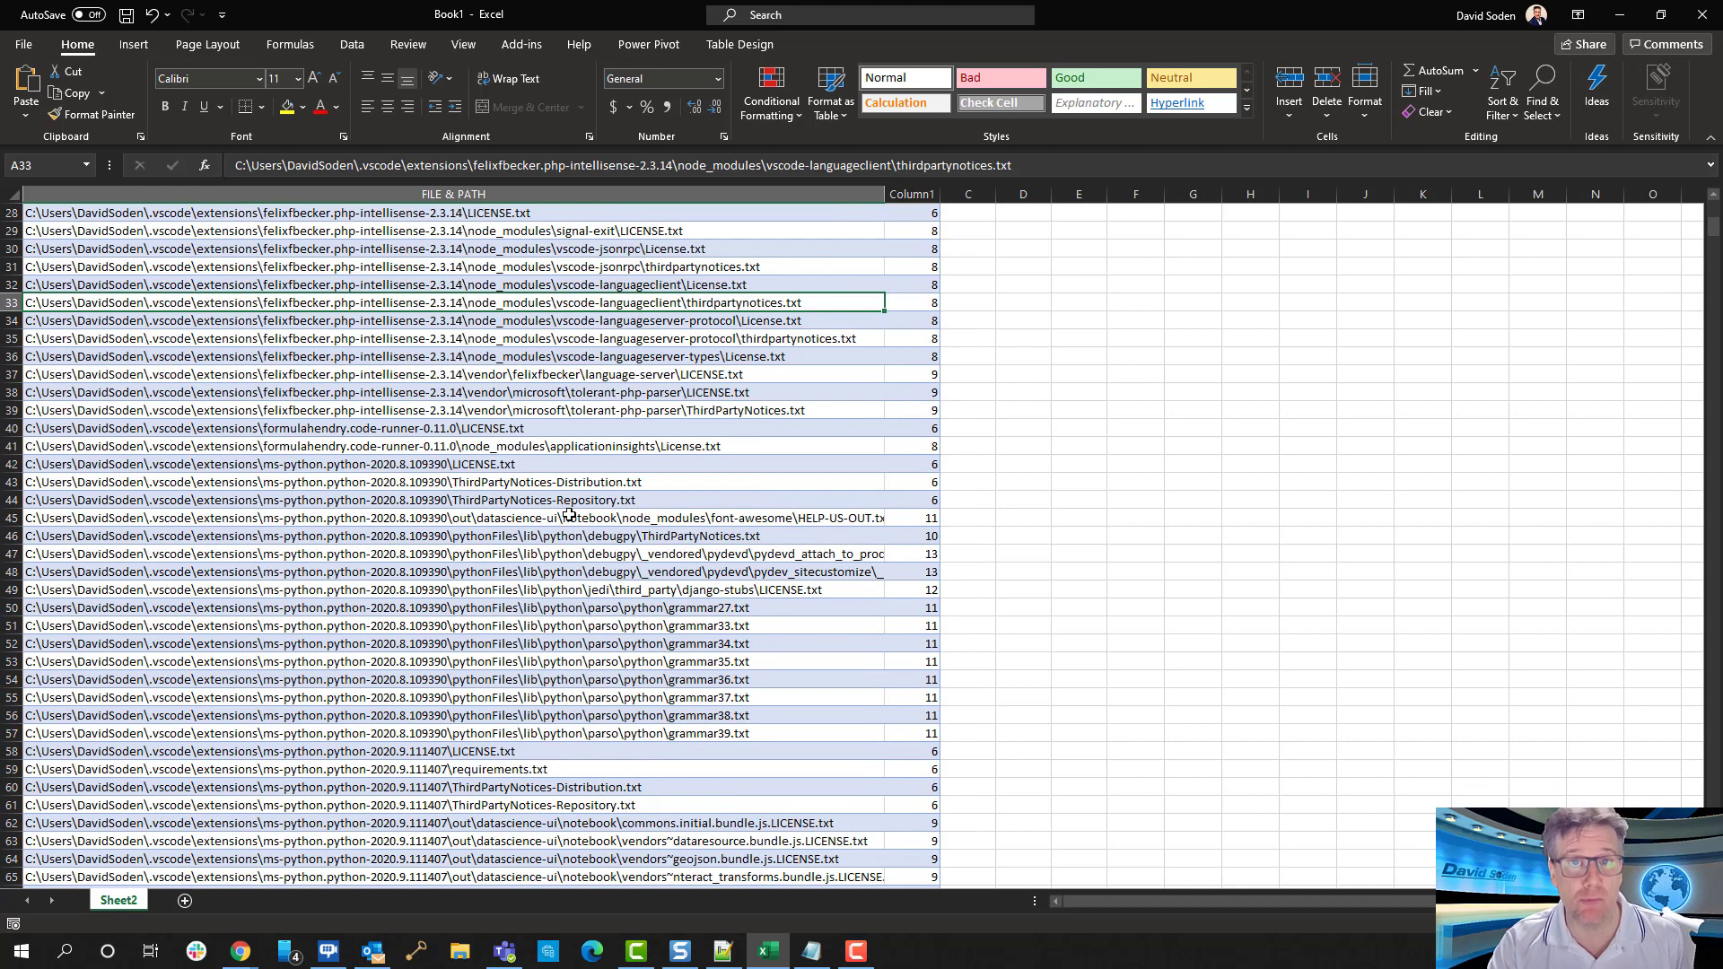
{"action": "scroll", "coordinate": [567, 514], "scroll_direction": "down", "scroll_amount": 1}
{"action": "scroll", "coordinate": [570, 514], "scroll_direction": "down", "scroll_amount": 2}
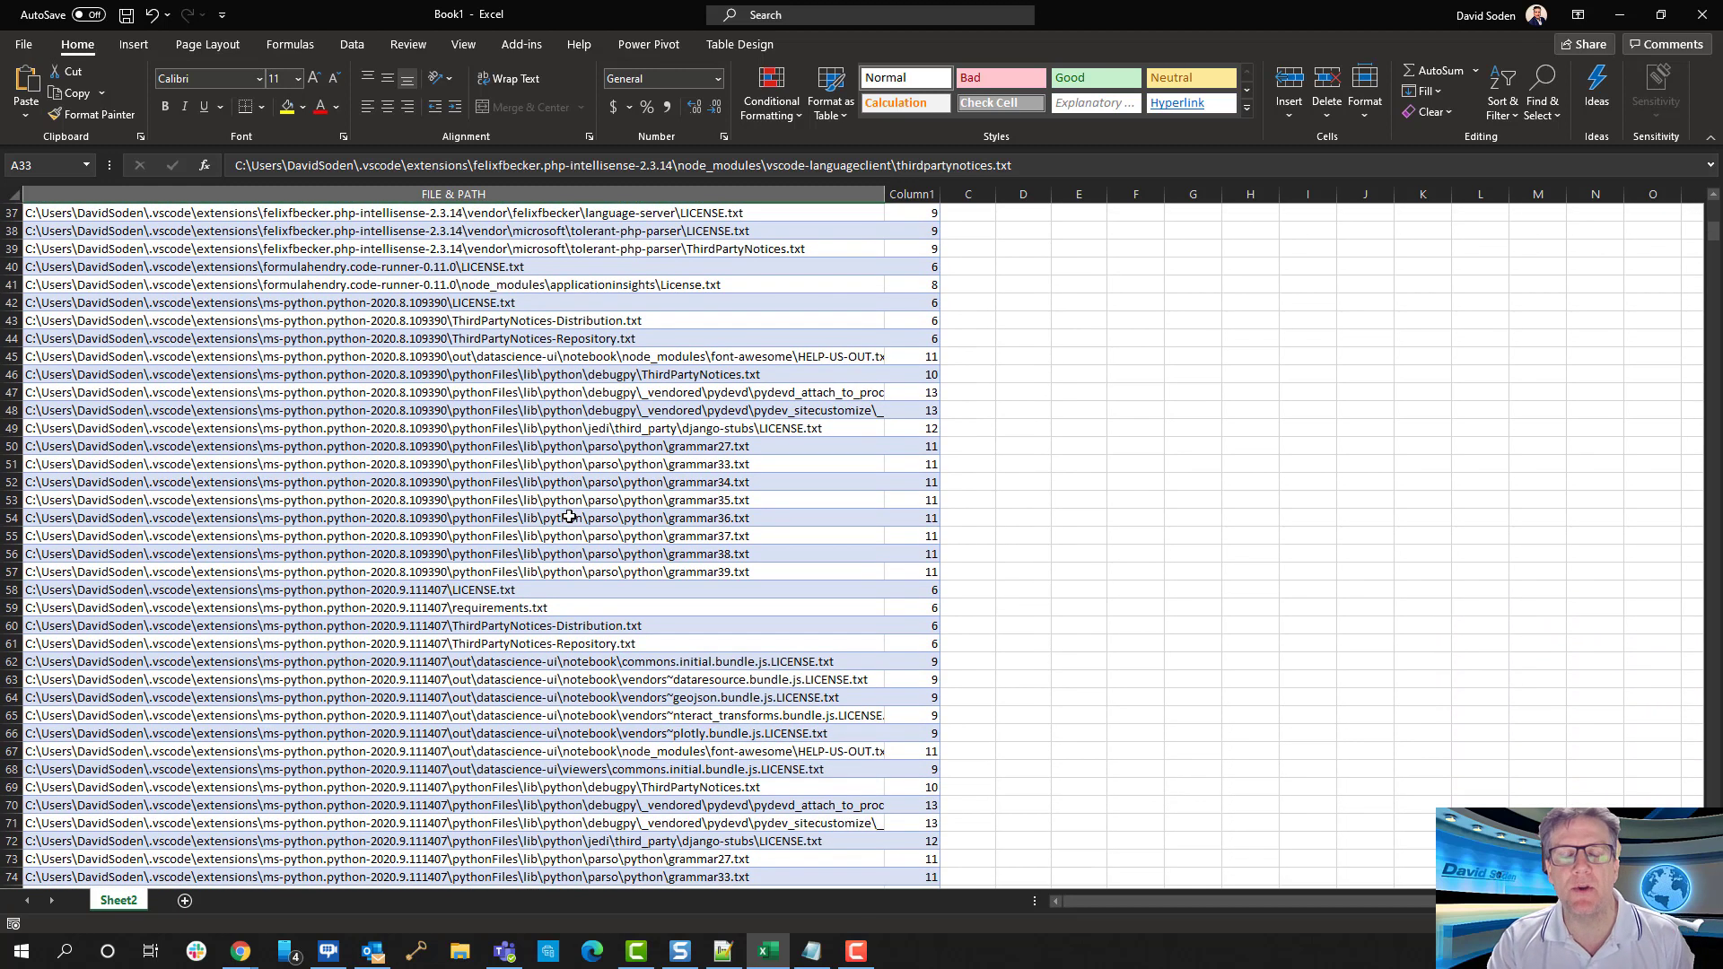